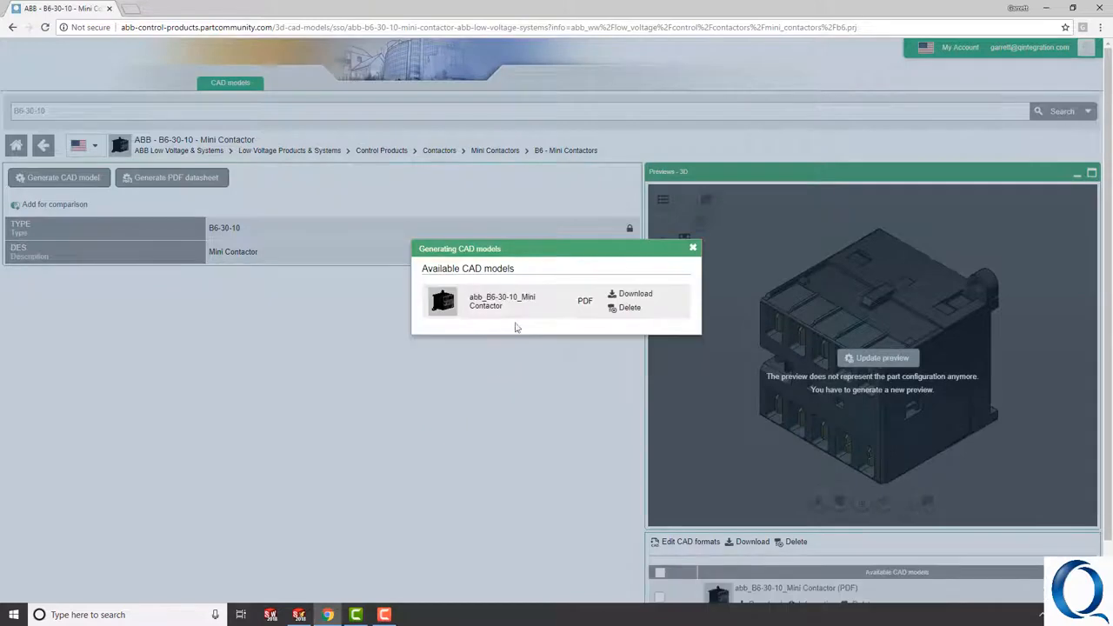
Edit the contactor's CAD formats and choose Parasolid Binary V15 as an additional 3D download format.
click(693, 247)
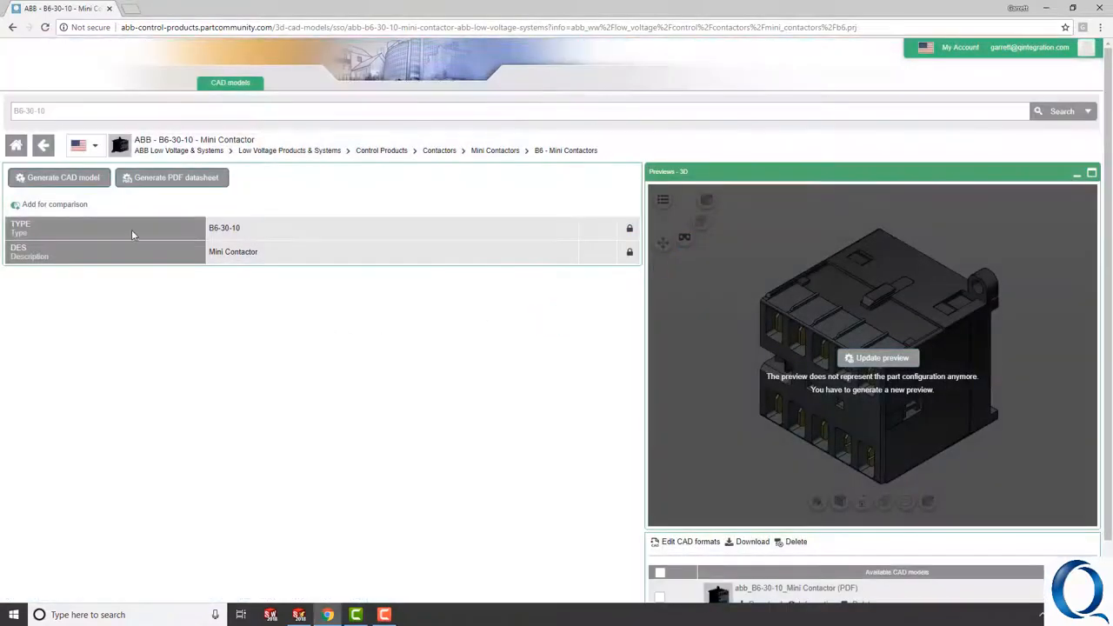
scroll(234, 296, down, 1)
click(689, 489)
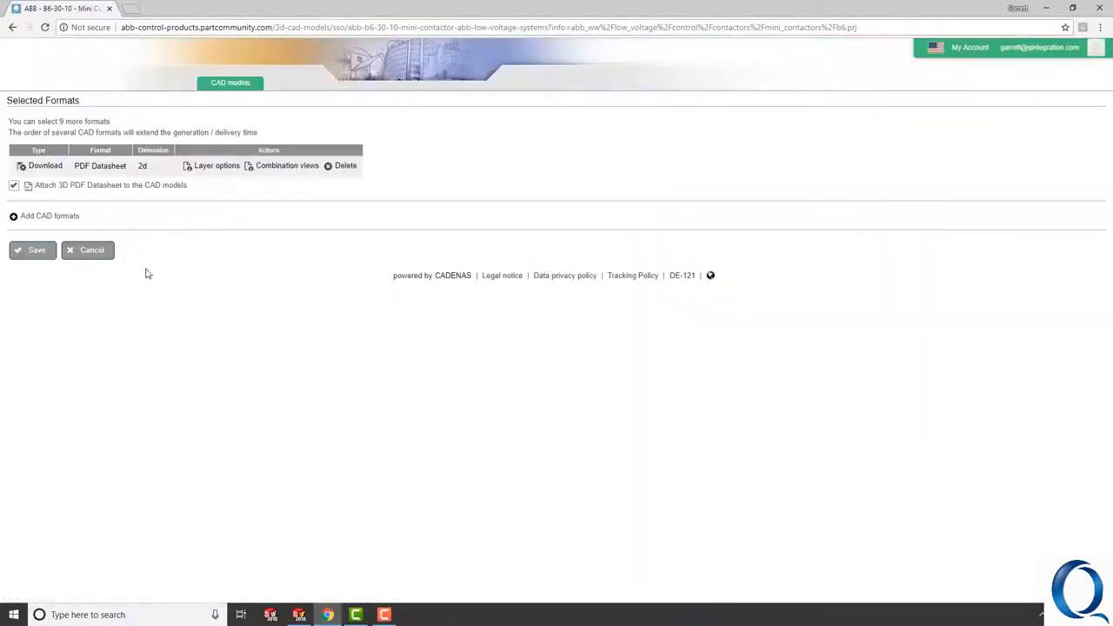
click(45, 214)
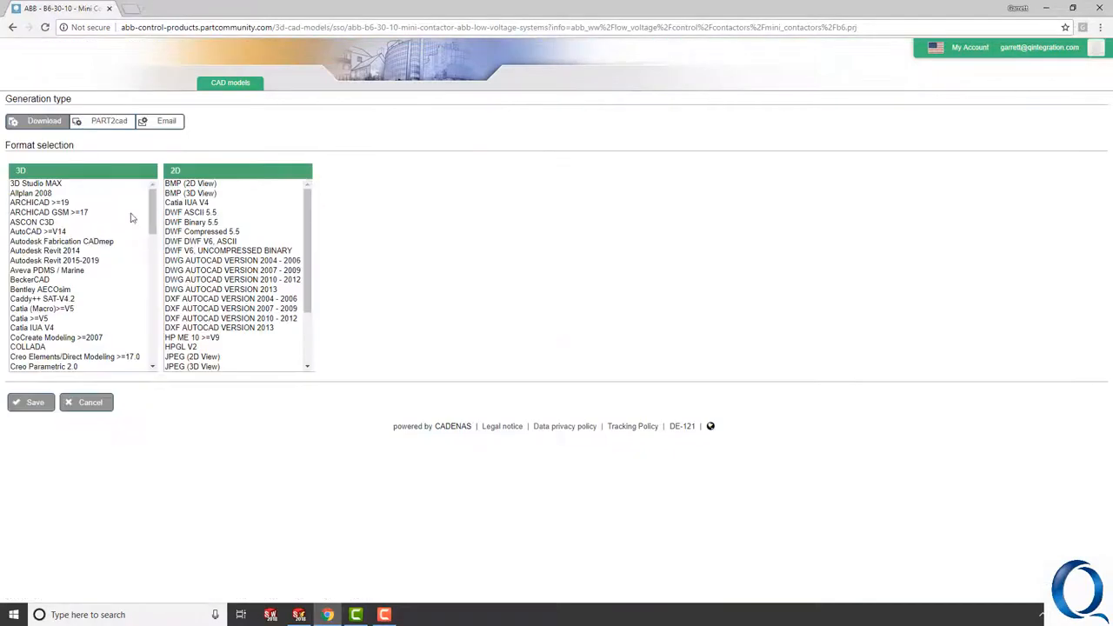
scroll(131, 218, down, 8)
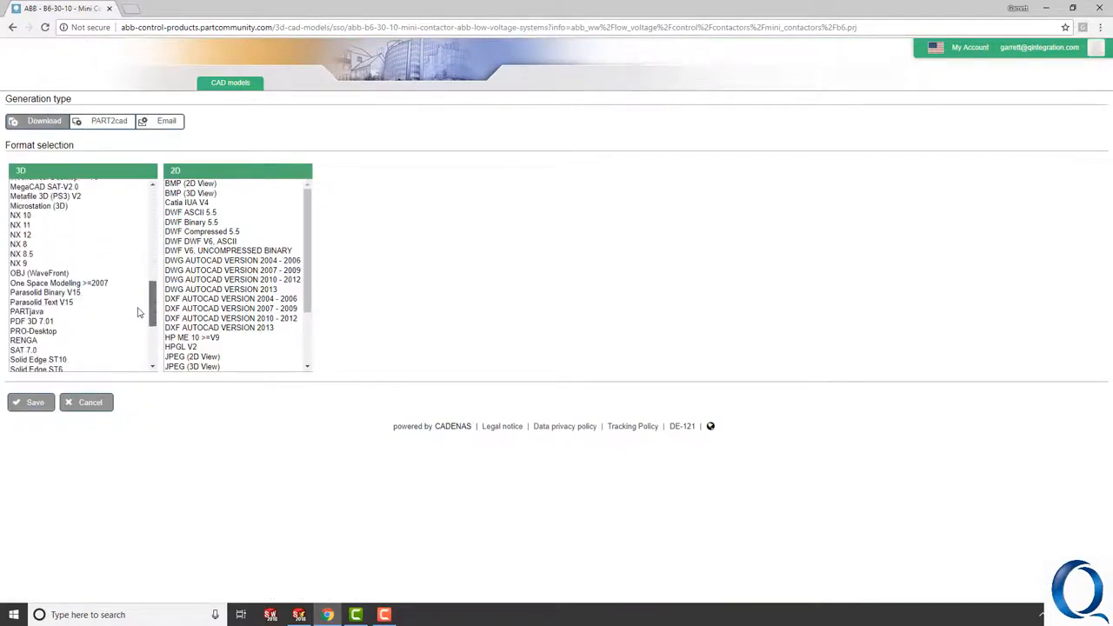
scroll(137, 312, down, 3)
click(83, 330)
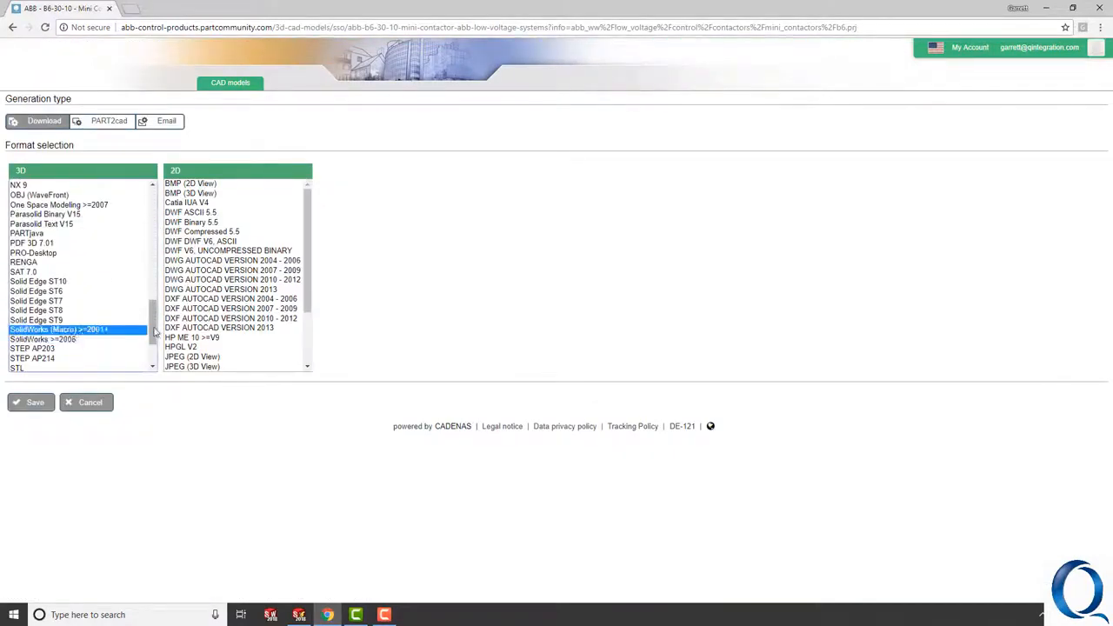
scroll(105, 261, up, 1)
click(91, 233)
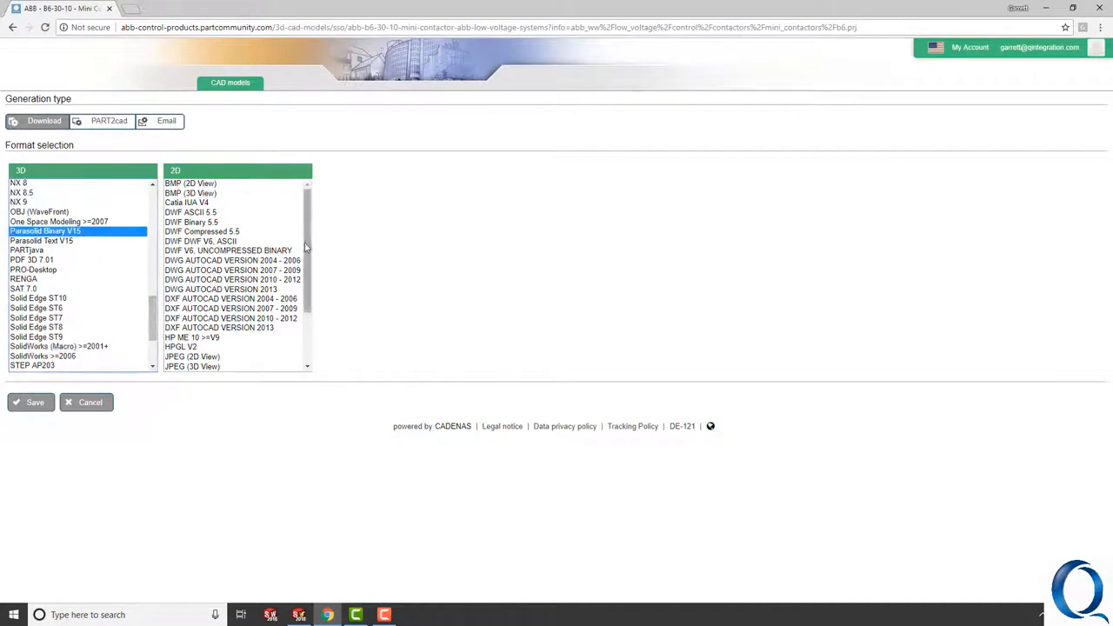
Choose DXF AUTOCAD VERSION 2004 - 2006 as the 2D format and save the format selection.
scroll(289, 296, down, 1)
click(278, 273)
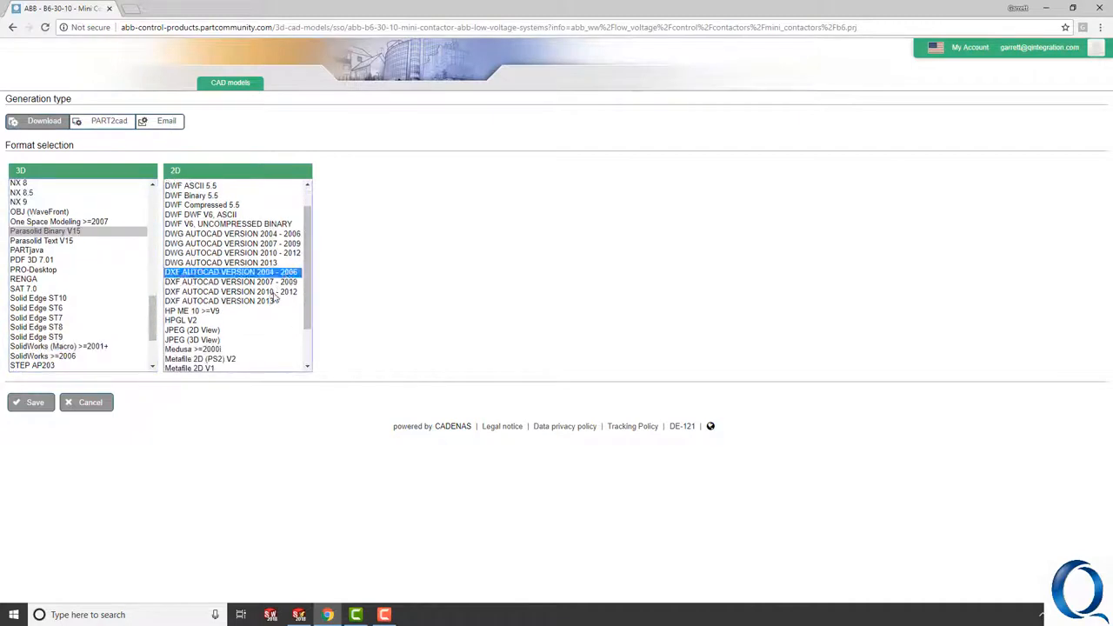
click(35, 403)
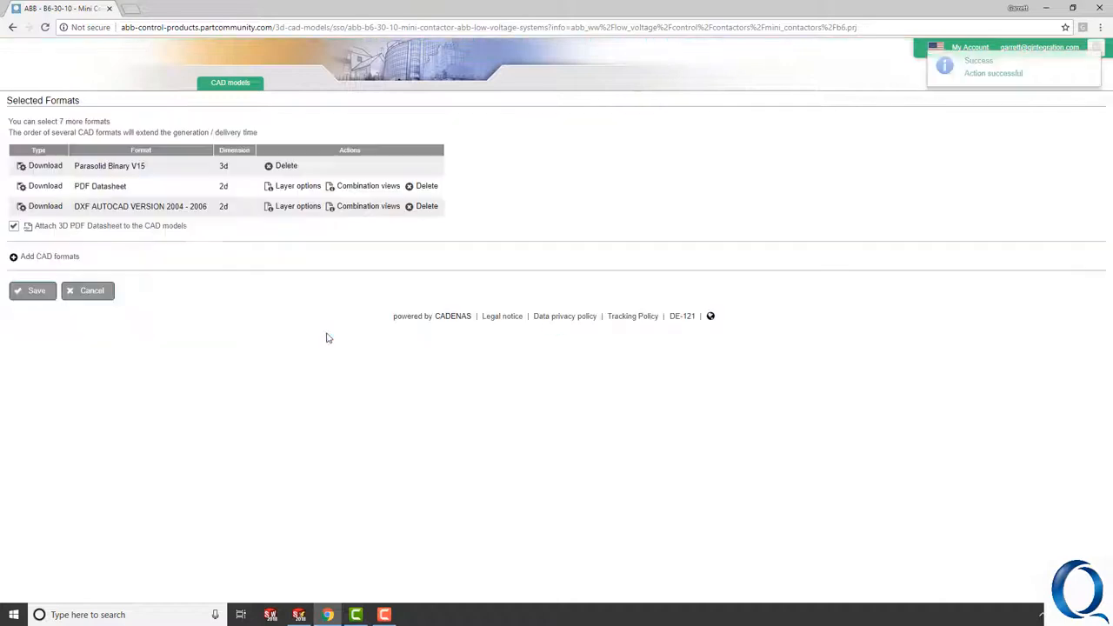
click(35, 291)
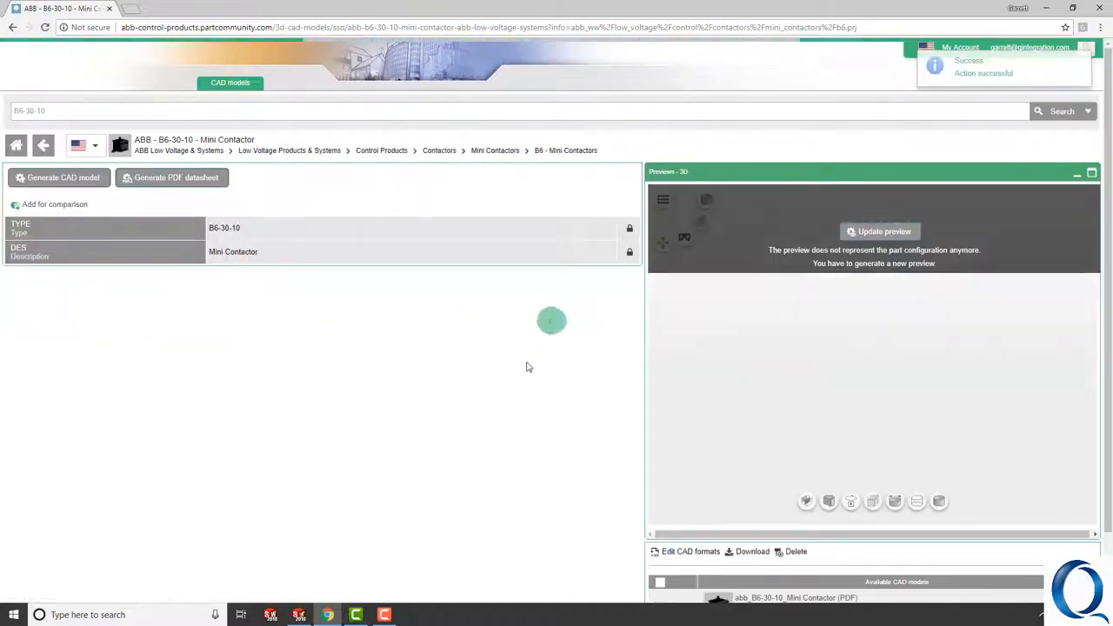
Generate the CAD model of the B6-30-10 mini contactor in the selected formats.
scroll(528, 367, down, 1)
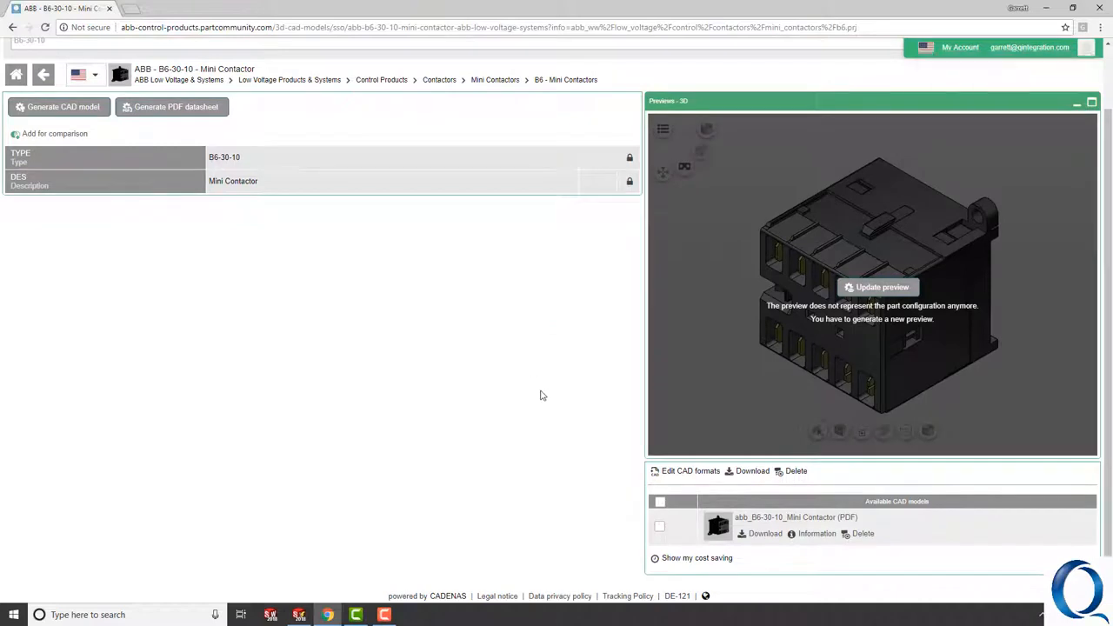
scroll(541, 395, up, 1)
click(87, 177)
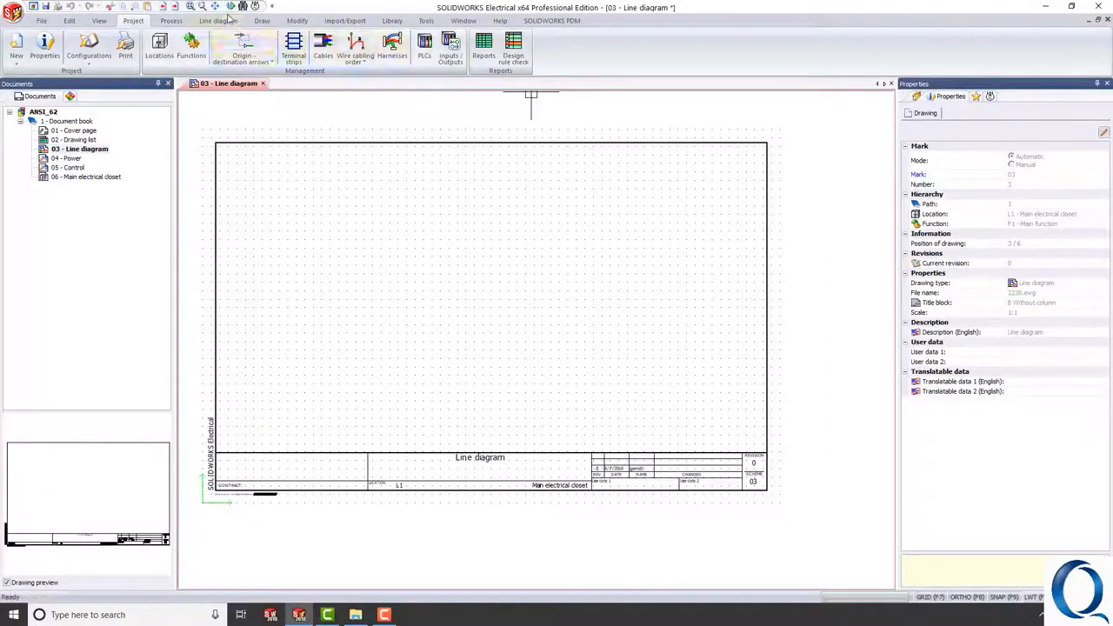
In SOLIDWORKS Electrical, insert the Contactor relay symbol into the 03 - Line diagram drawing with its default properties.
click(228, 20)
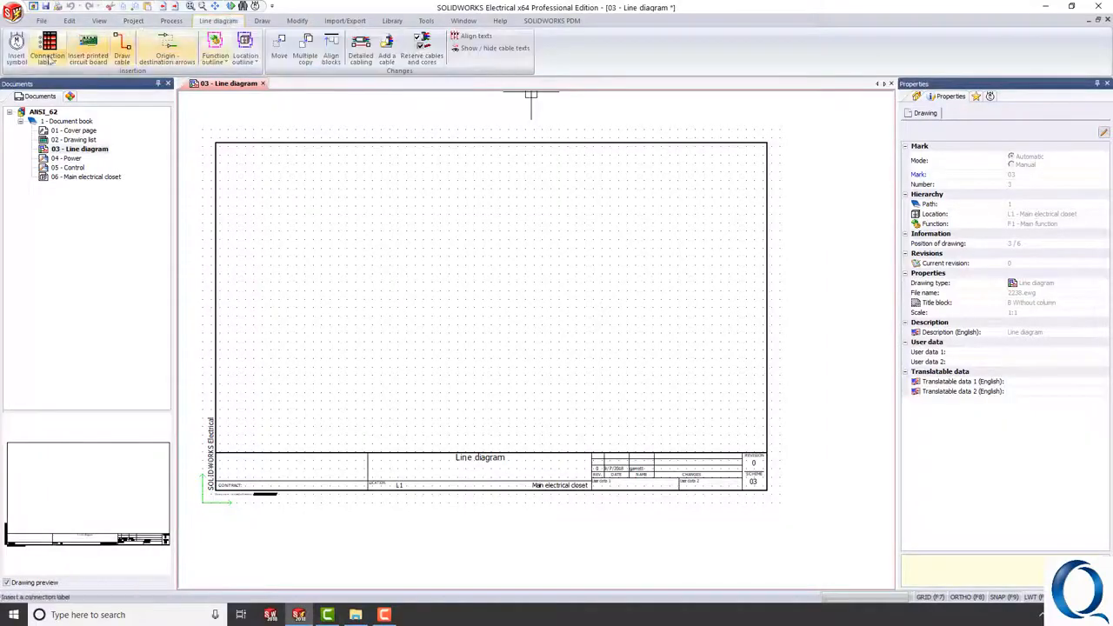
click(16, 46)
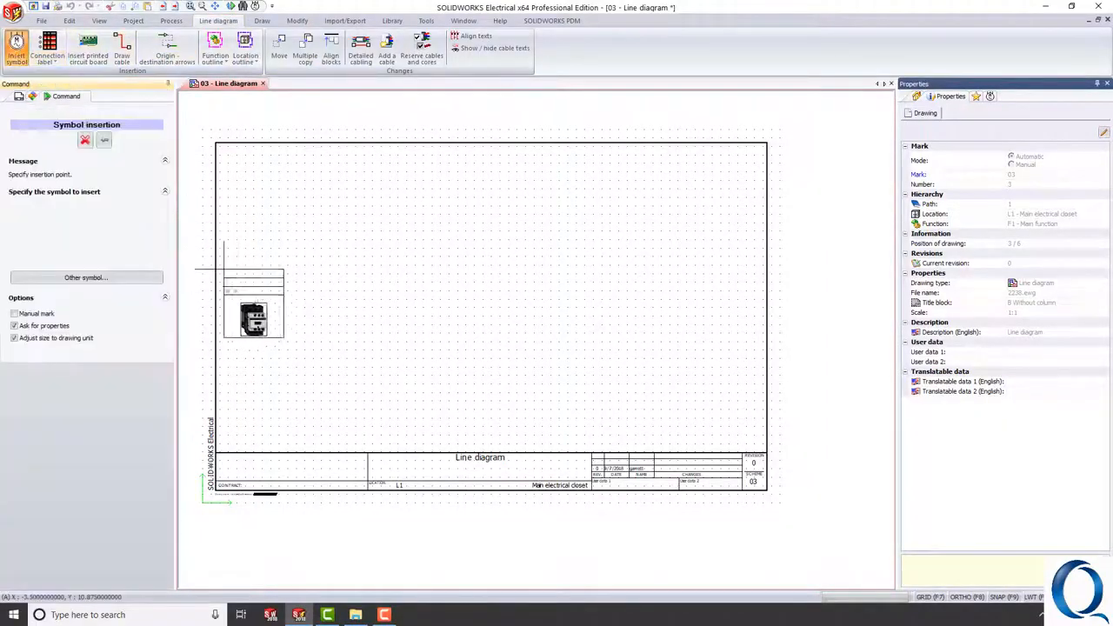
click(114, 276)
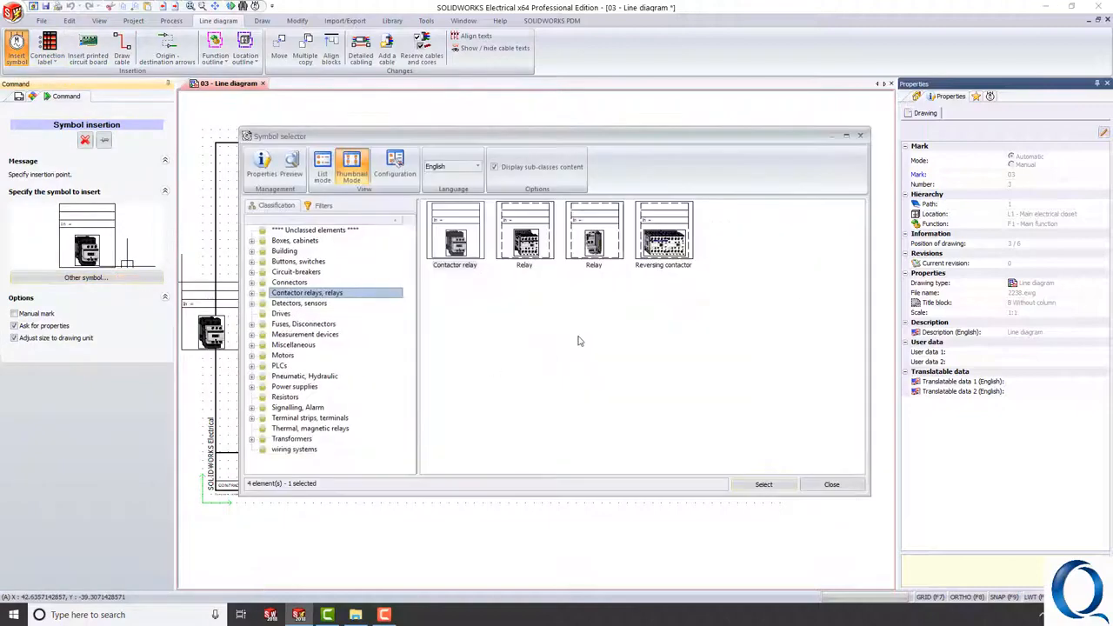
double_click(454, 242)
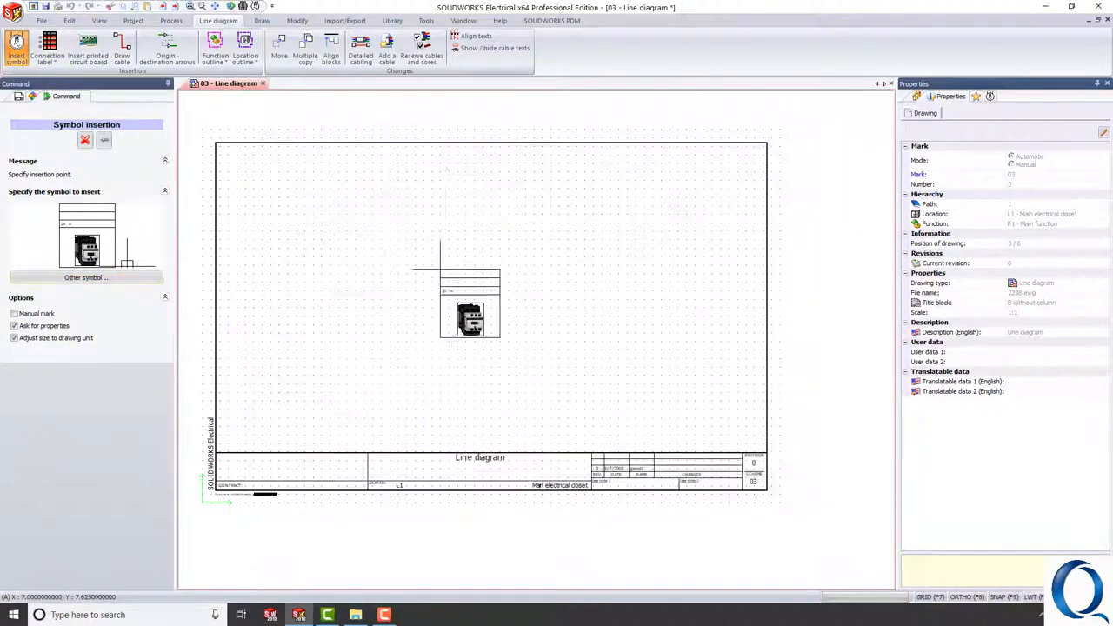
click(389, 243)
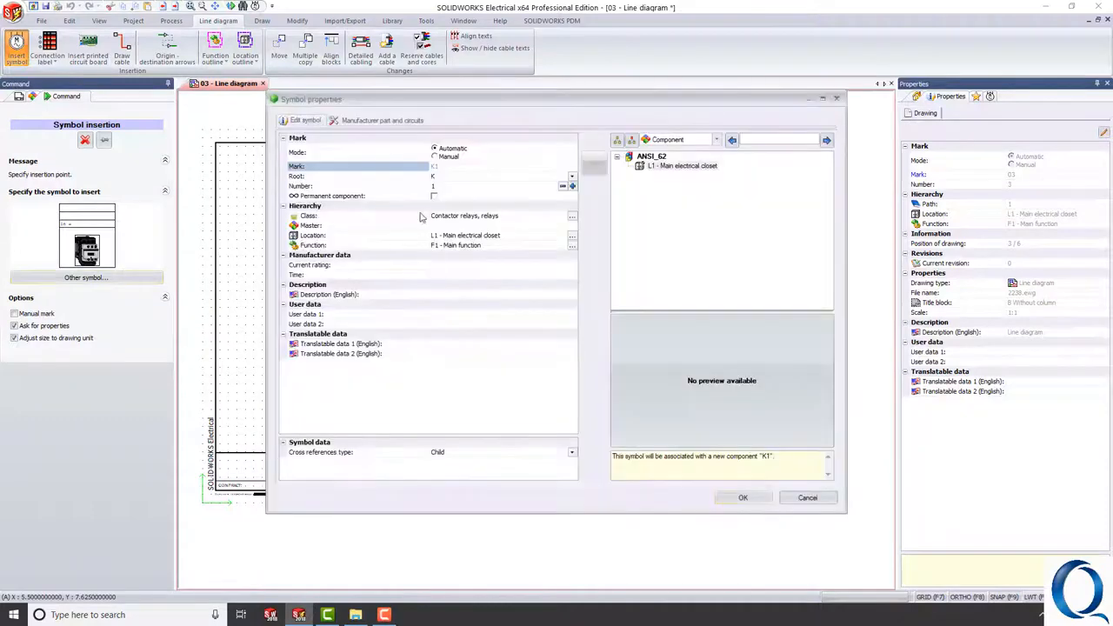
click(380, 121)
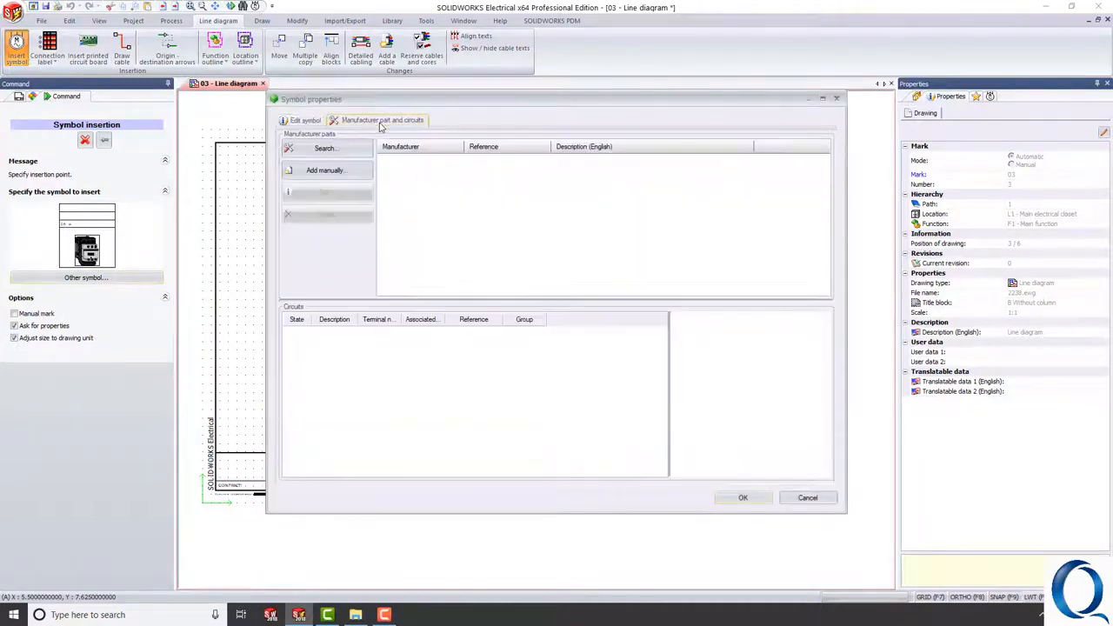
click(317, 123)
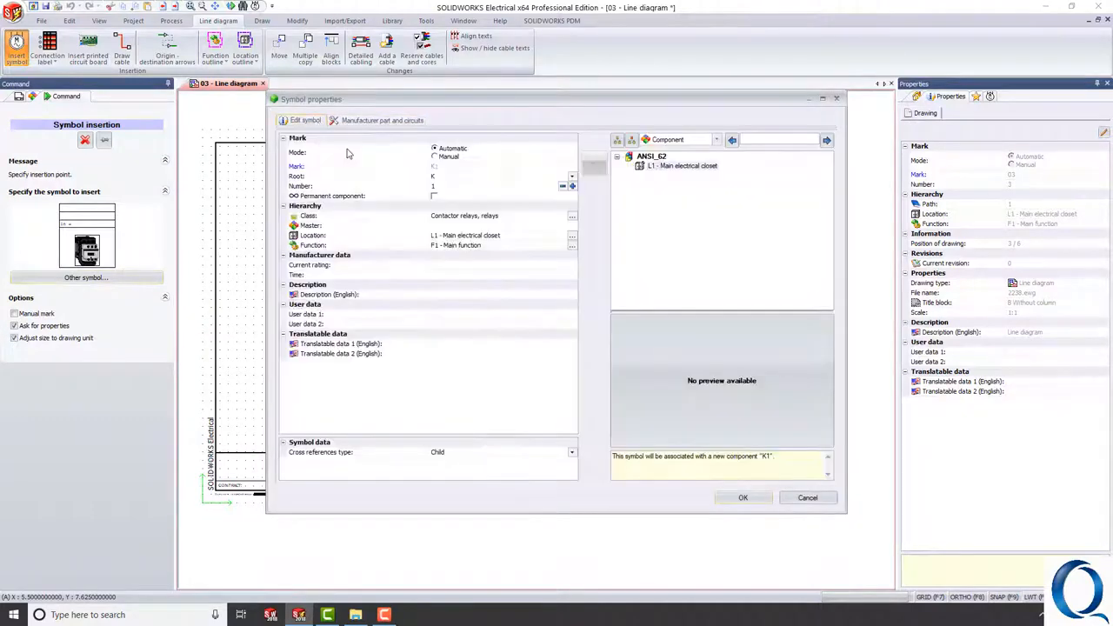
click(757, 503)
Add the placed K1 contactor symbol to the library as a new symbol.
scroll(516, 299, up, 5)
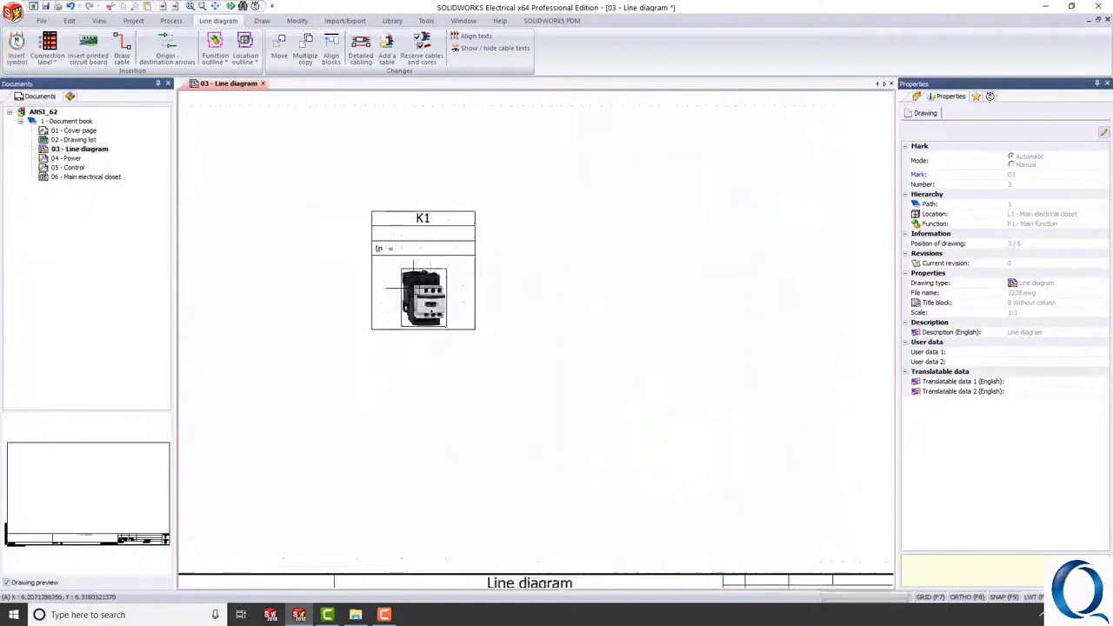
right_click(497, 296)
mouse_move(554, 344)
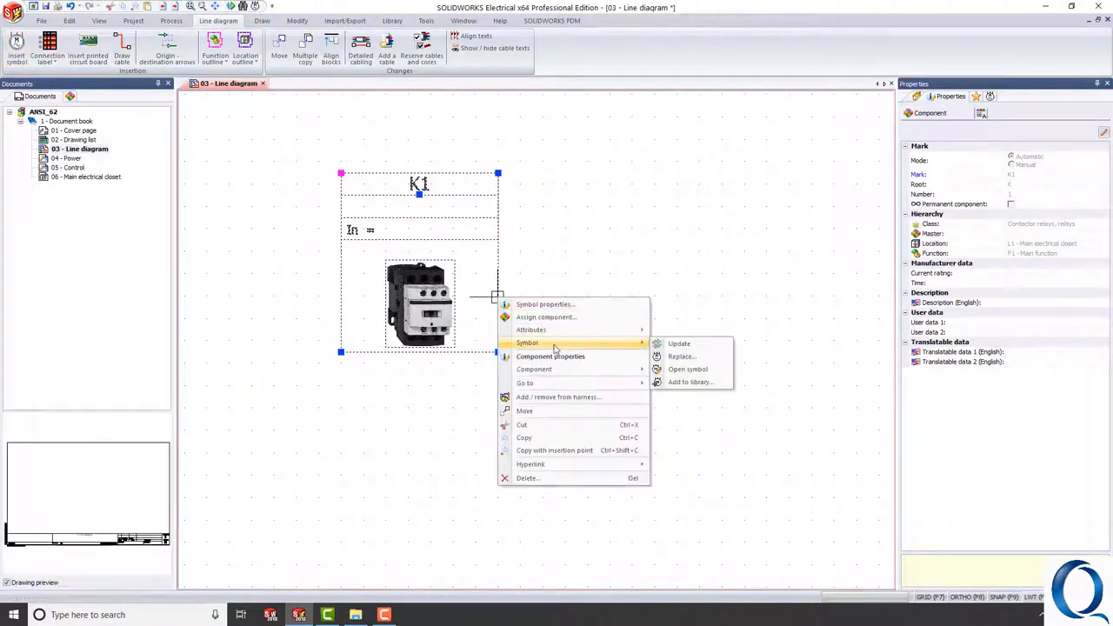
click(688, 382)
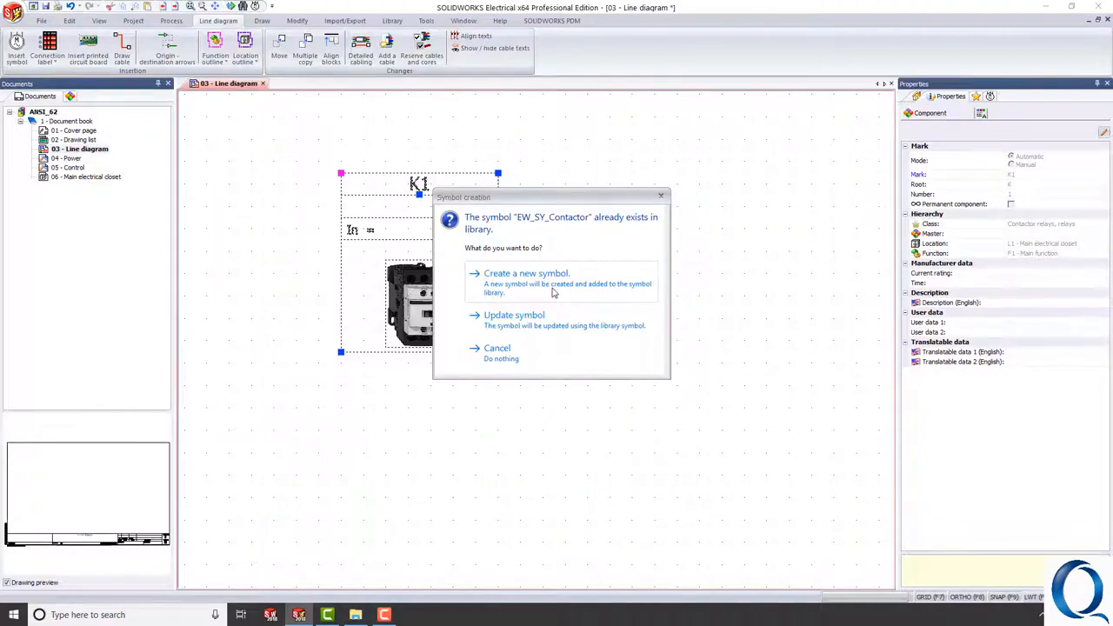
click(553, 293)
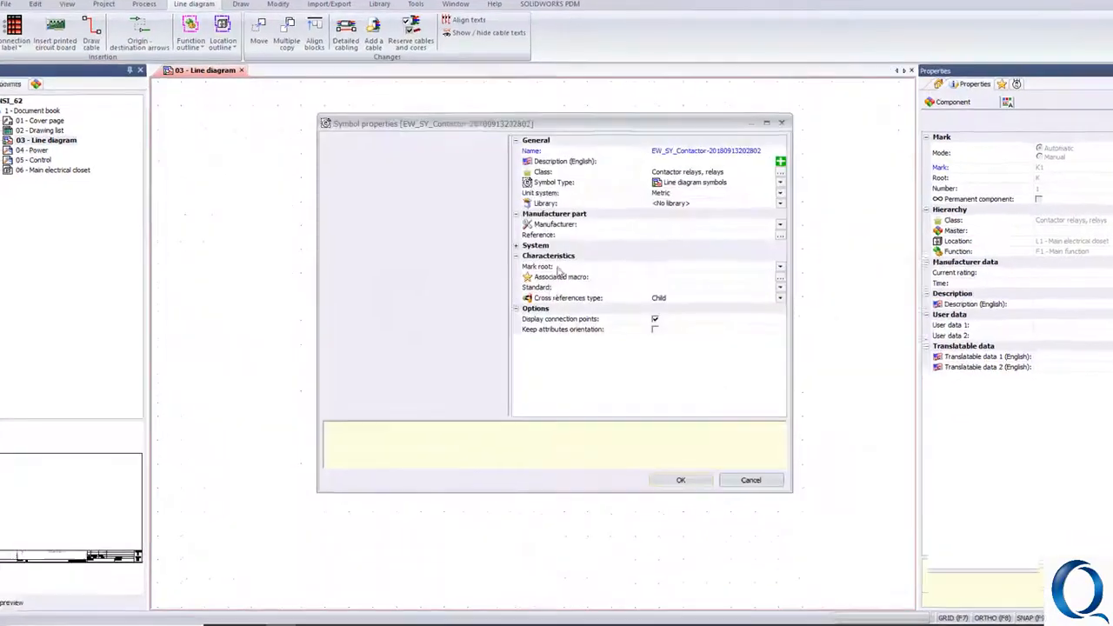
Name the new symbol B6-30-10 and set its English description to B6-30-10 Contactor.
drag(850, 86, 684, 73)
text(B6-30-10)
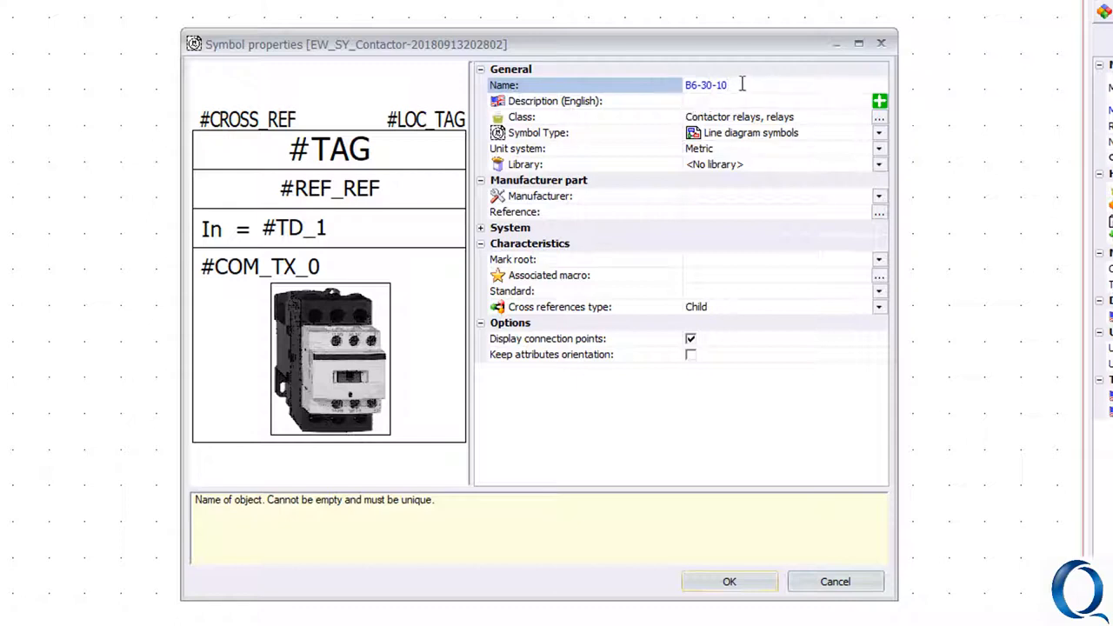
click(718, 97)
click(740, 88)
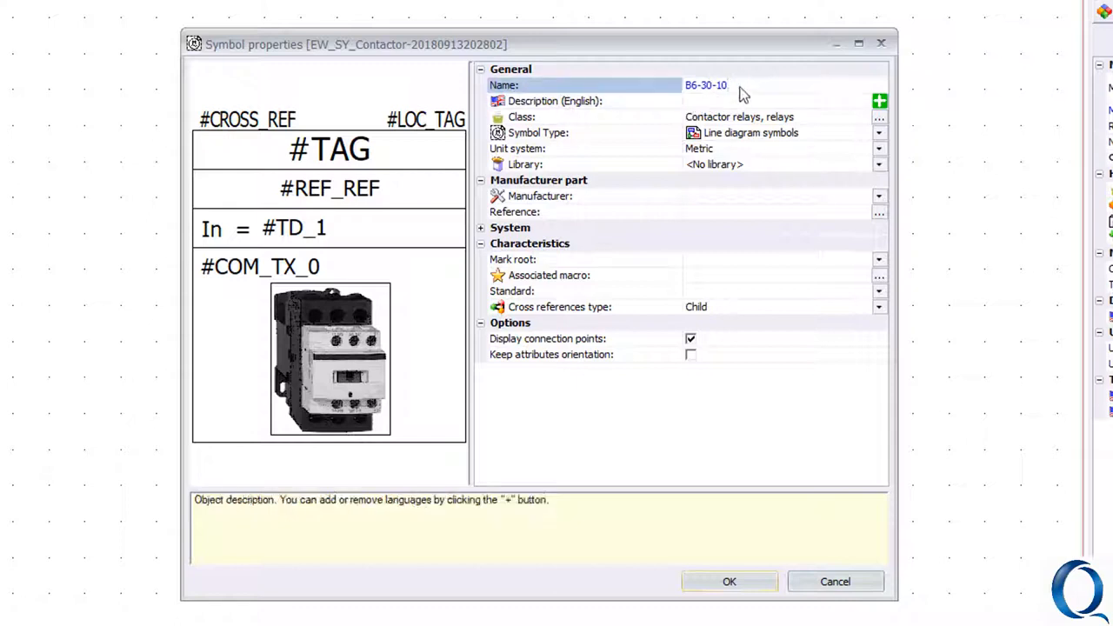
drag(732, 84, 566, 81)
key(ctrl+c)
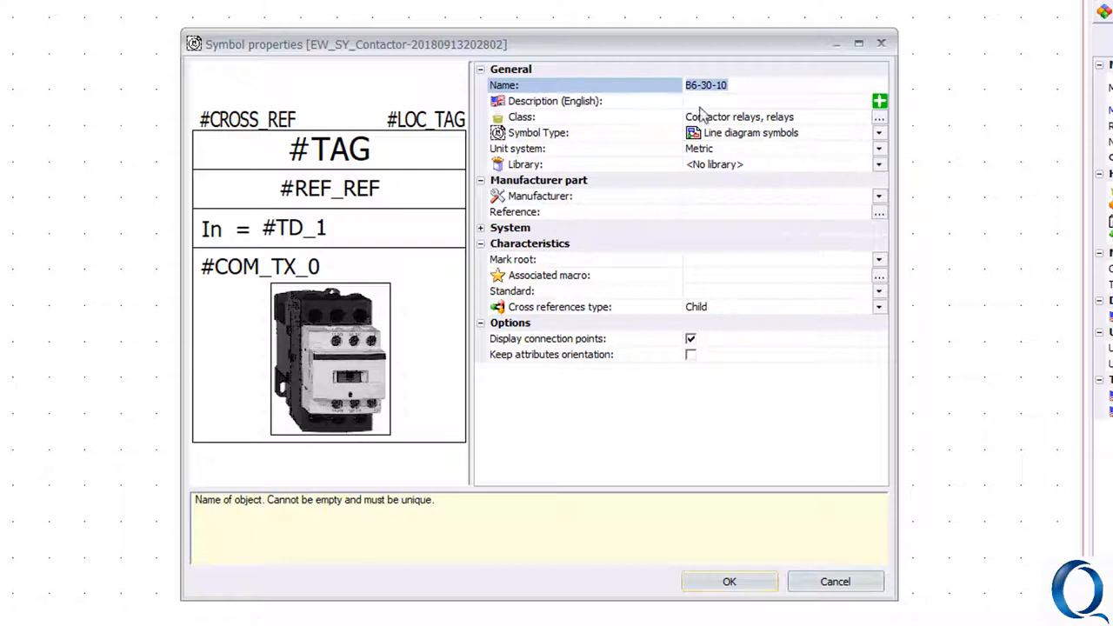
click(706, 103)
key(ctrl+v)
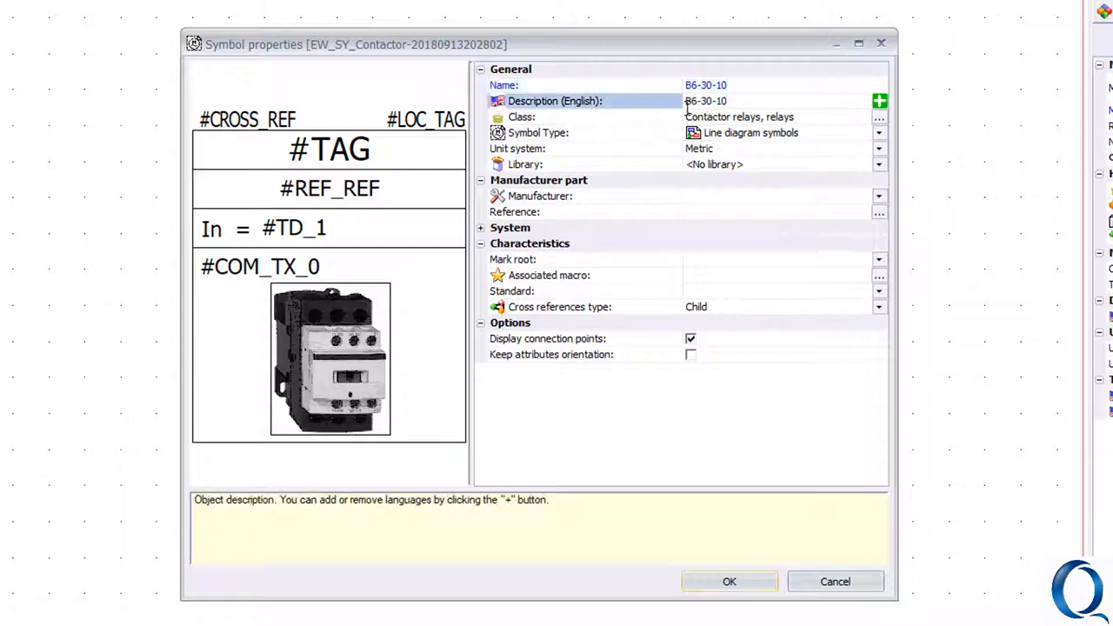
text(Contactor)
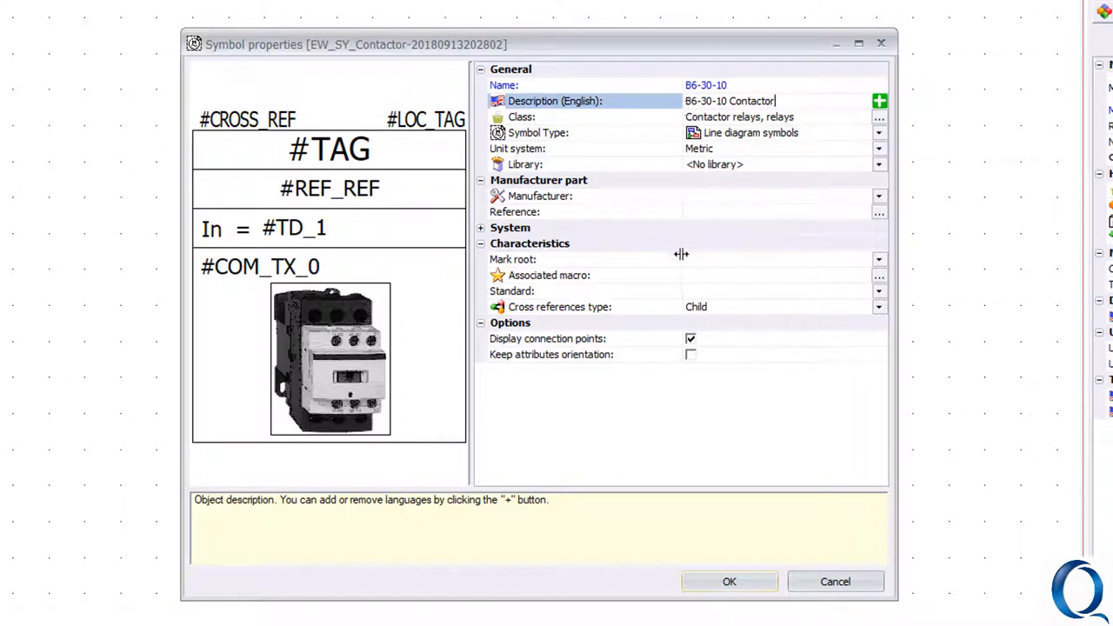
Set the symbol's manufacturer to ABB and accept the symbol properties.
click(819, 195)
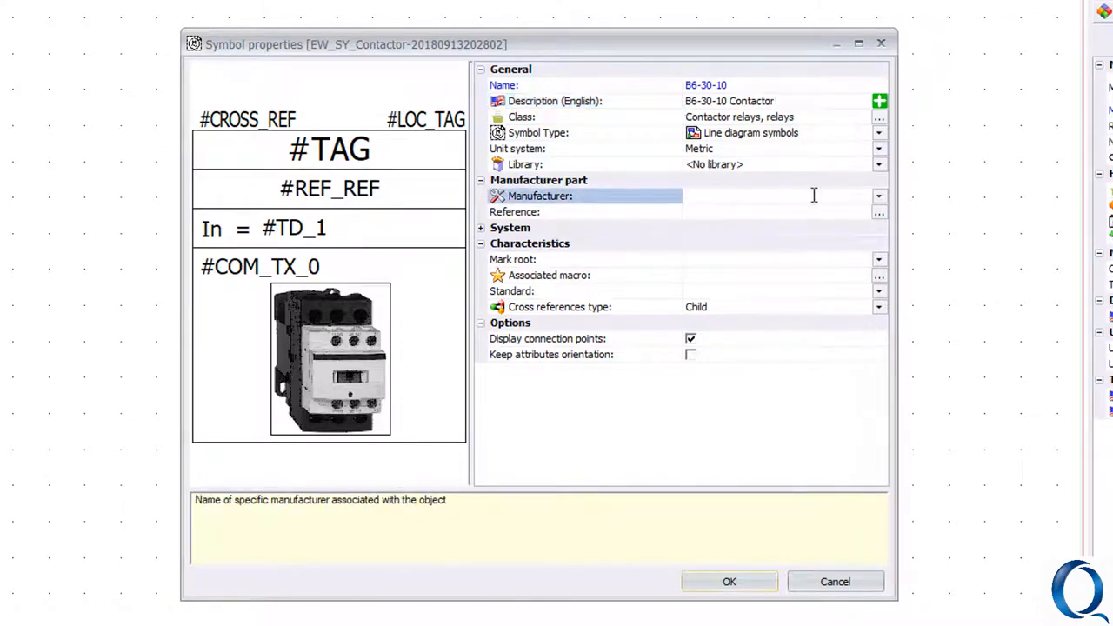
click(713, 482)
click(729, 581)
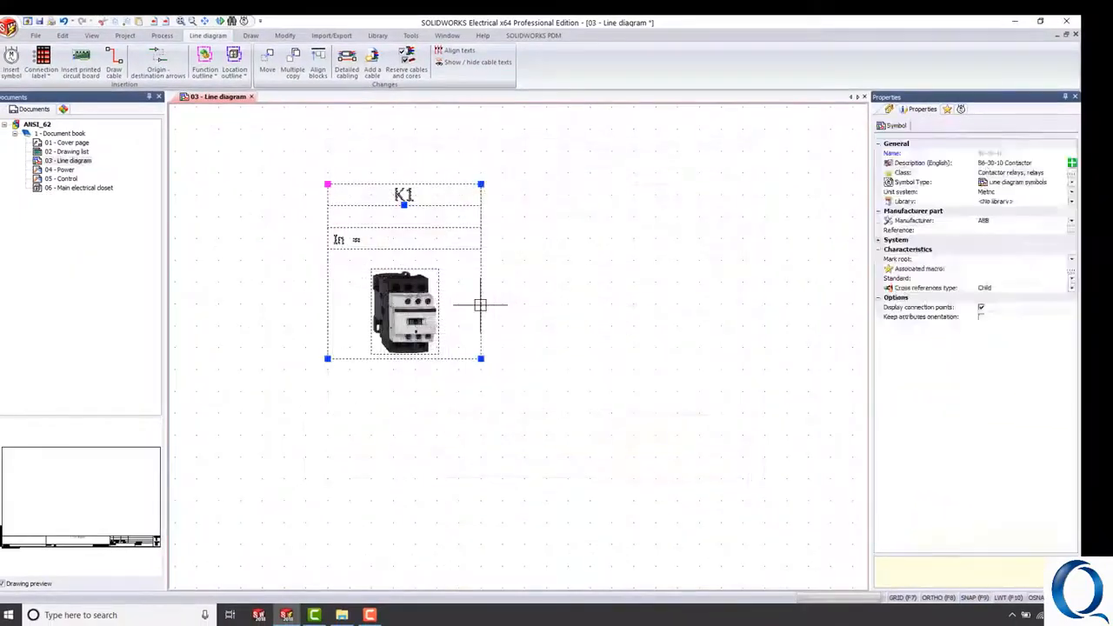
Delete the existing contactor picture from the B6-30-10 symbol drawing.
scroll(554, 354, down, 4)
middle_drag(610, 408, 589, 376)
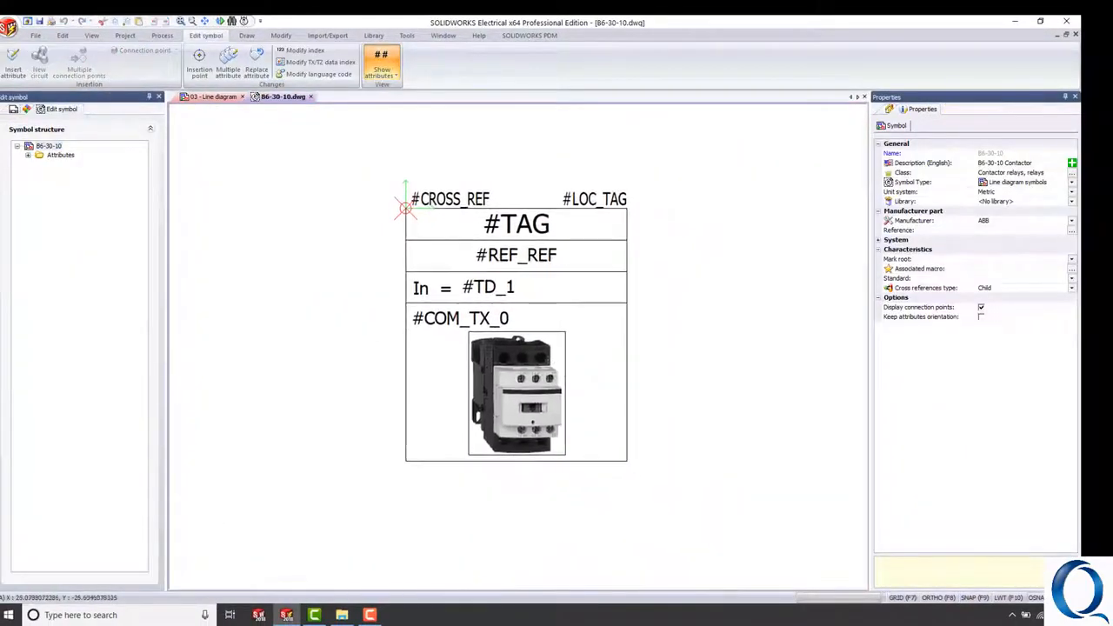
click(565, 363)
key(Delete)
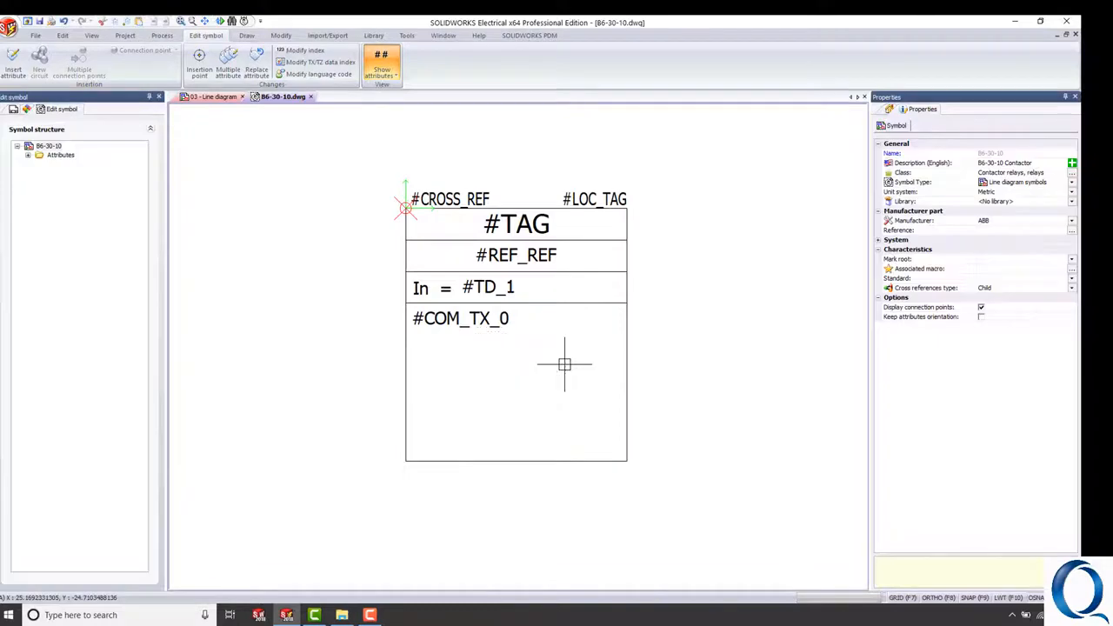
Insert the image abb_B6-30-10_Mini Contactor.bmp into the symbol drawing at insertion point 0, 0 with scale 0.10.
click(248, 36)
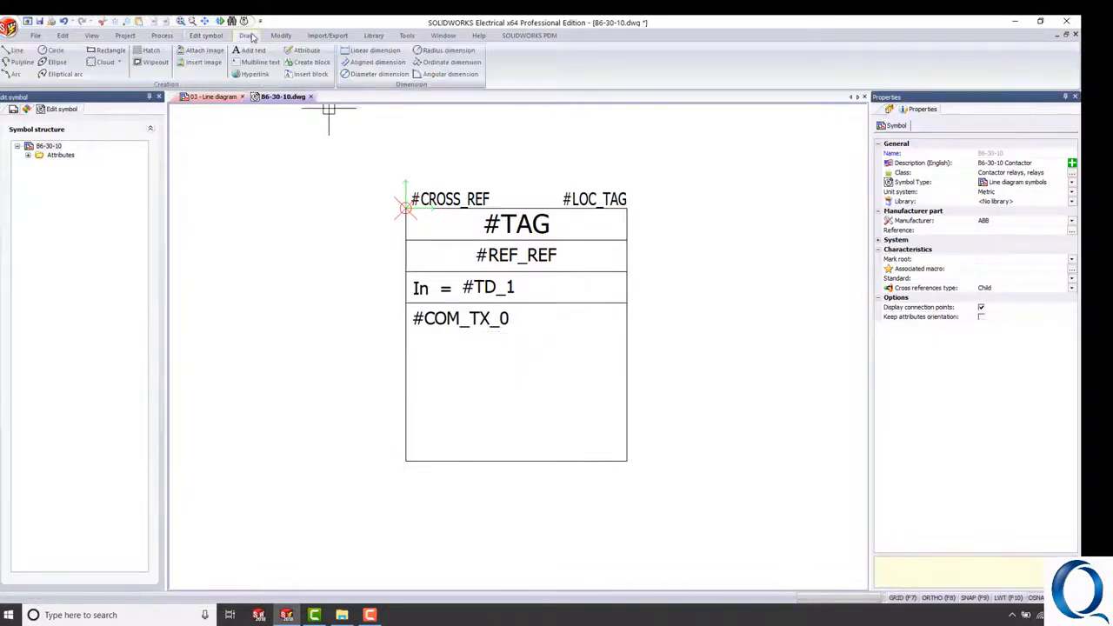
click(202, 49)
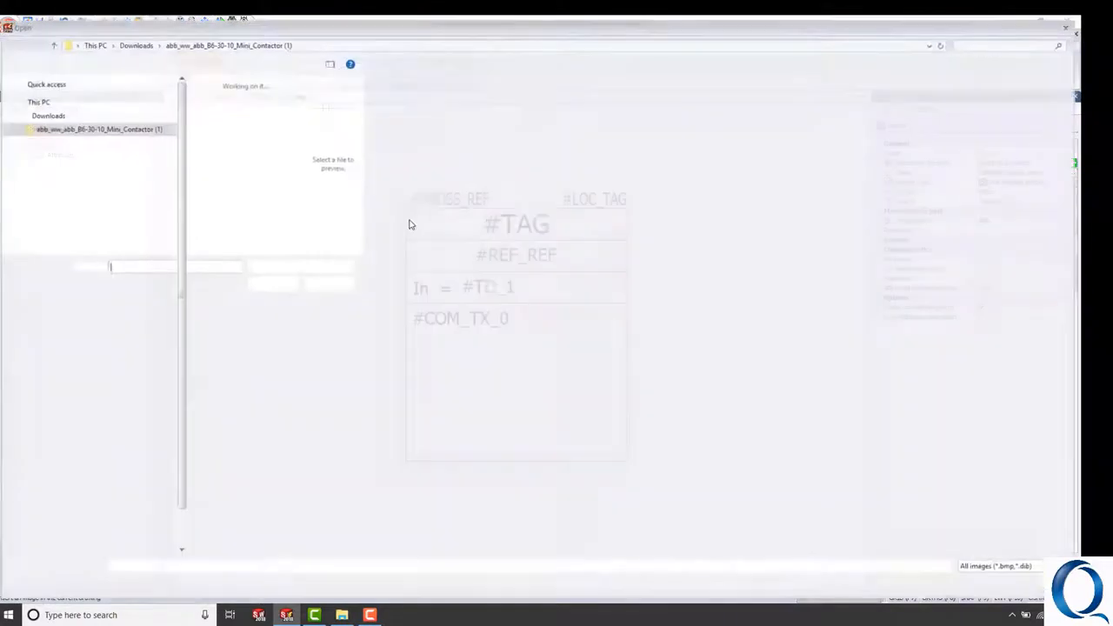
click(238, 123)
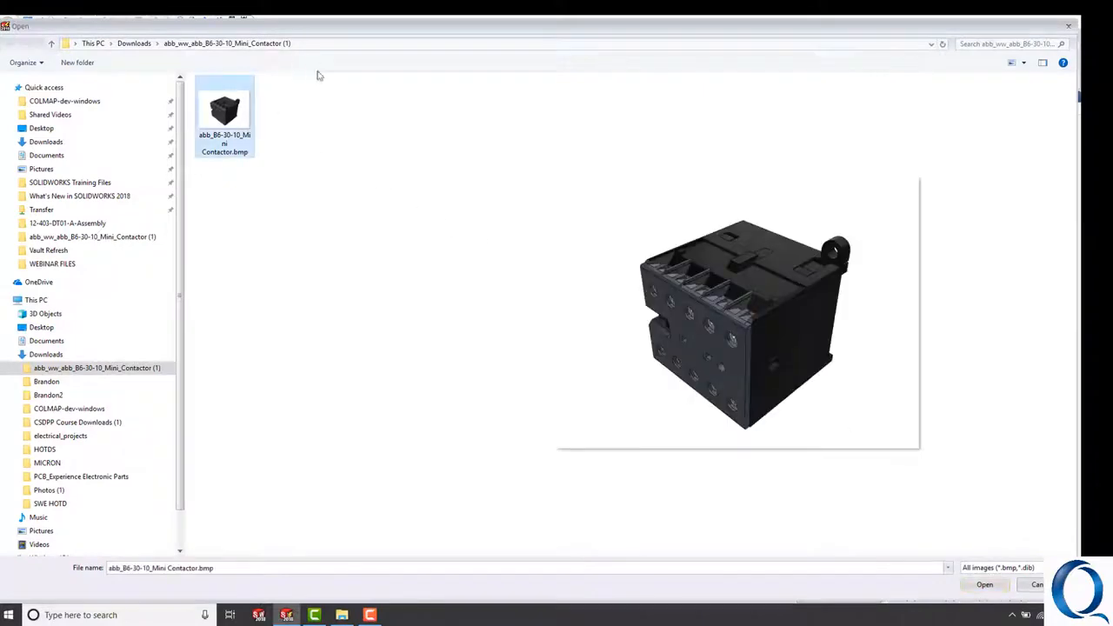
click(985, 584)
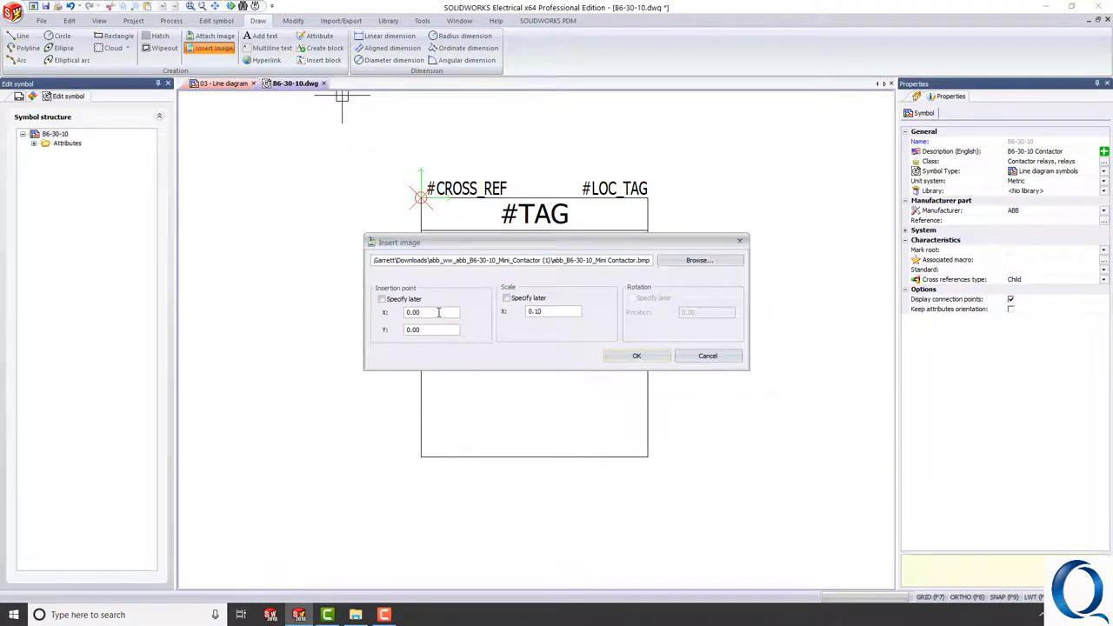
click(637, 355)
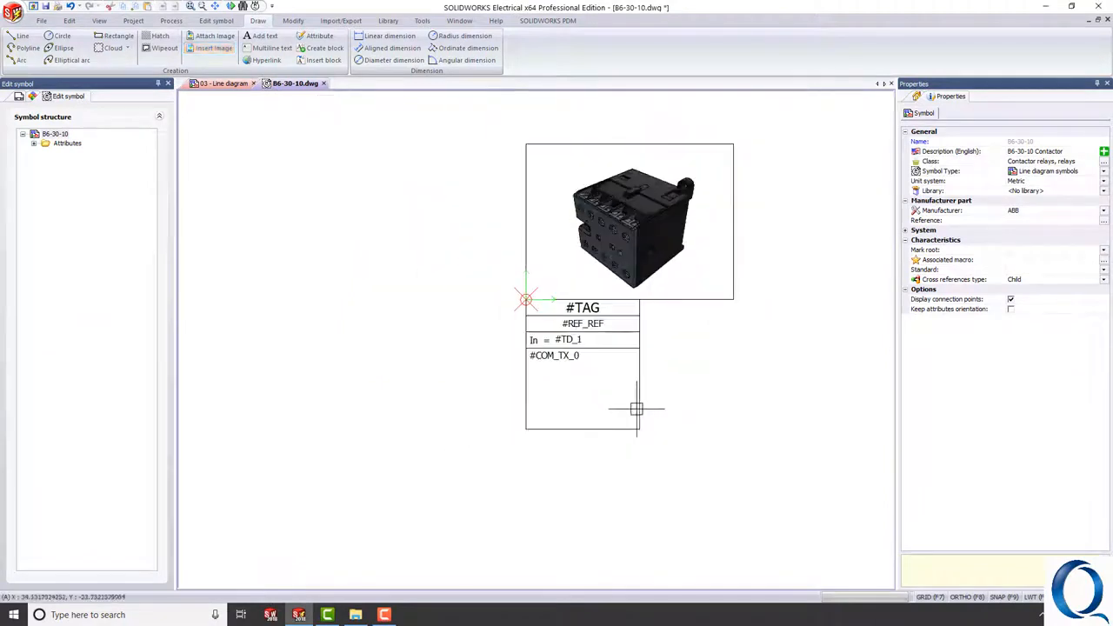
Fit the contactor picture inside the symbol's lower box at about 26 by 19 mm, and save and close the symbol drawing.
click(694, 297)
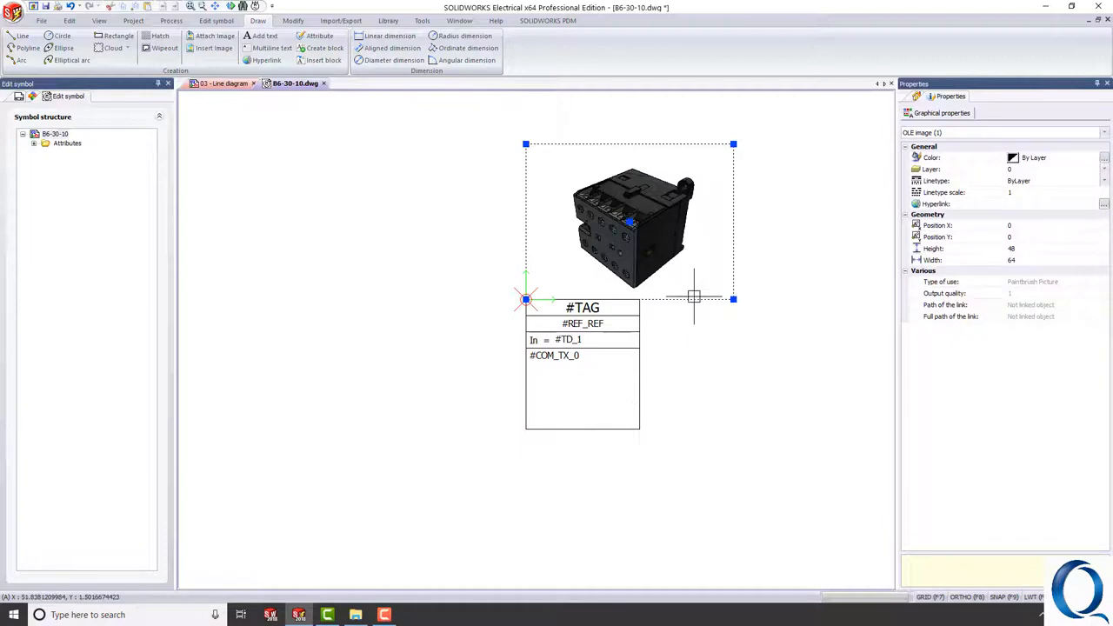
drag(694, 296, 714, 516)
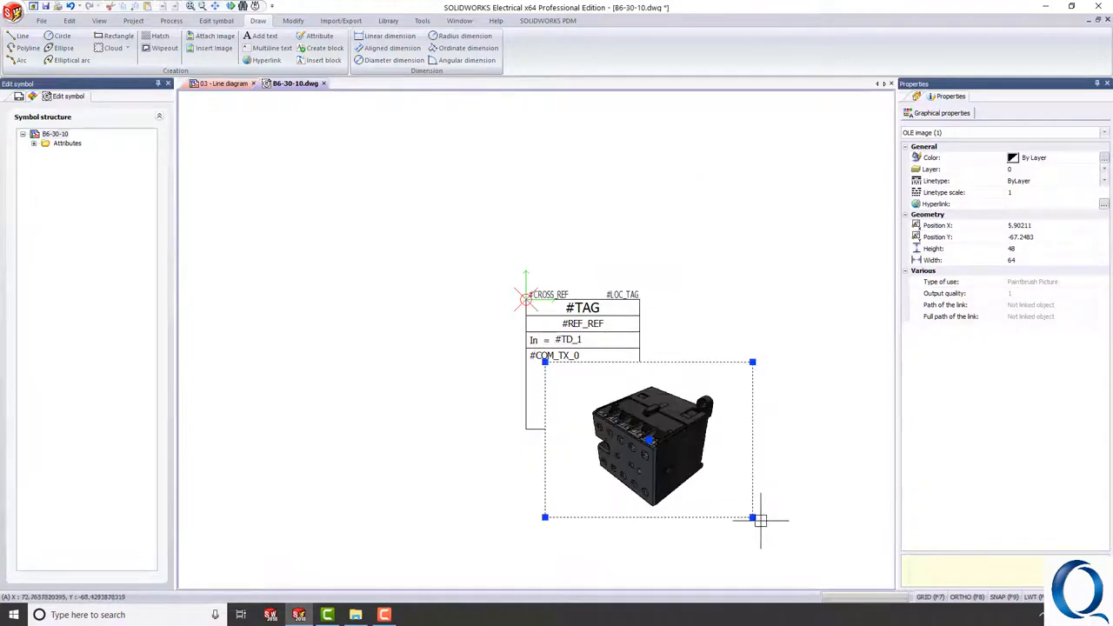
click(752, 517)
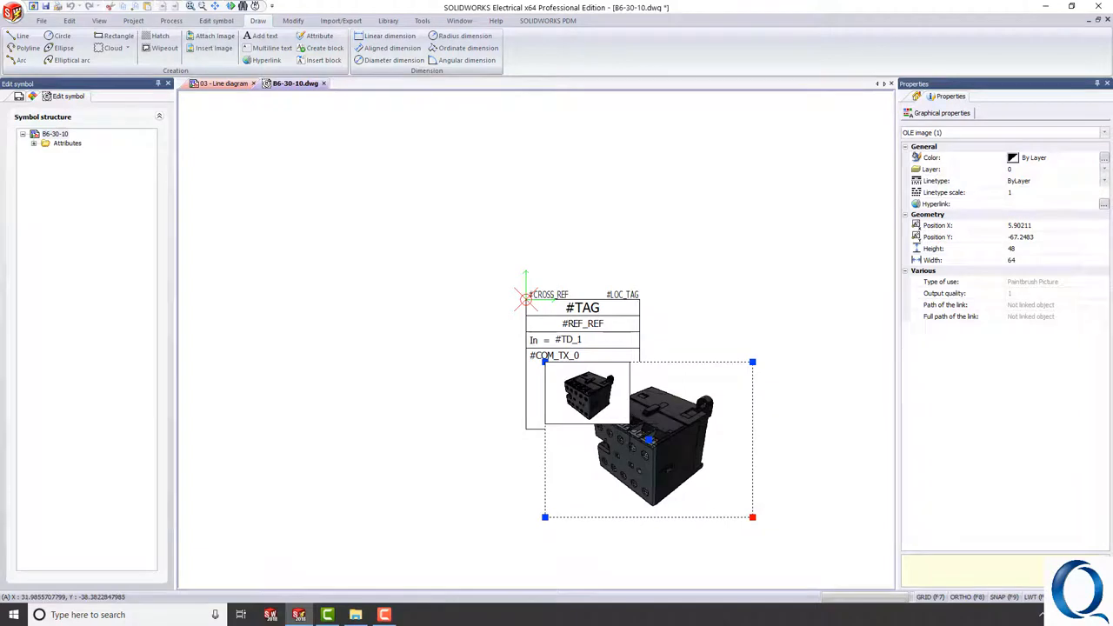
click(632, 422)
scroll(571, 375, up, 4)
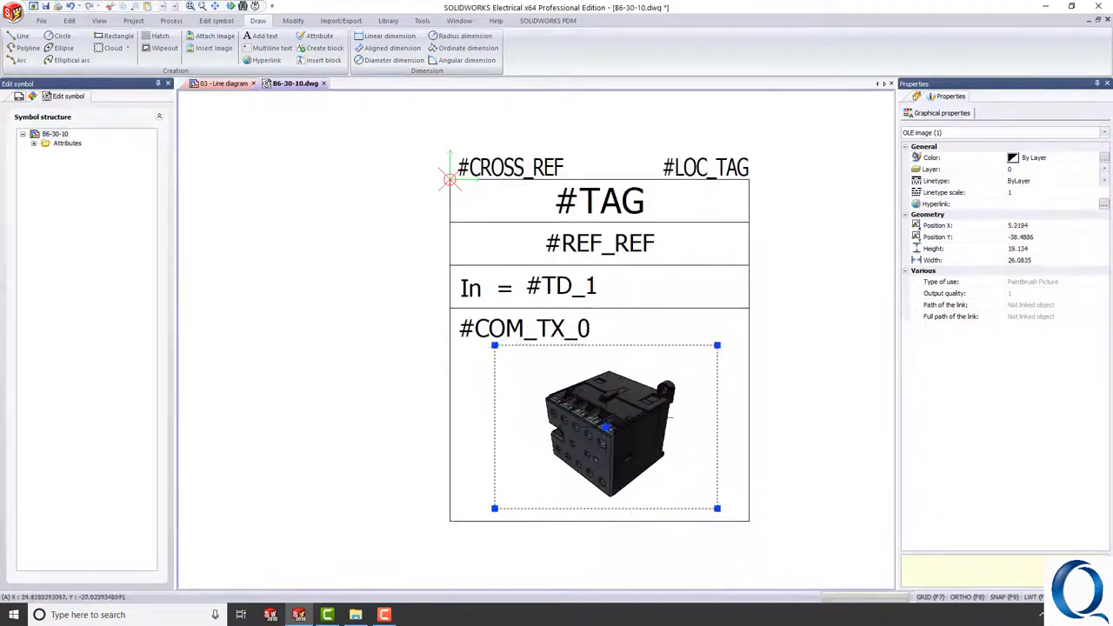
key(Escape)
middle_drag(799, 383, 765, 375)
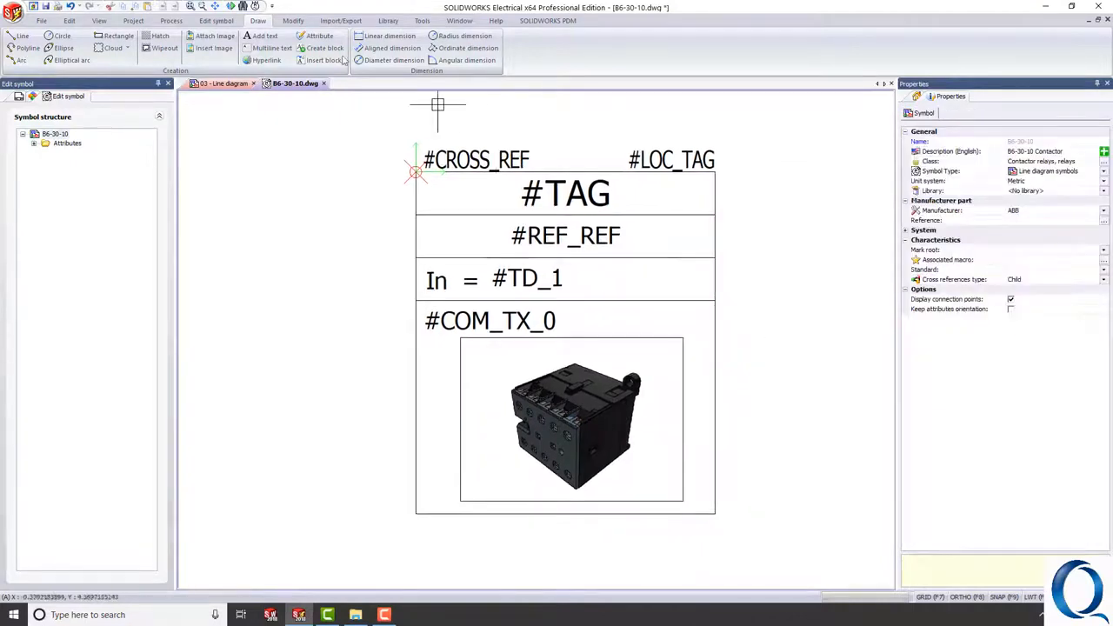
click(323, 84)
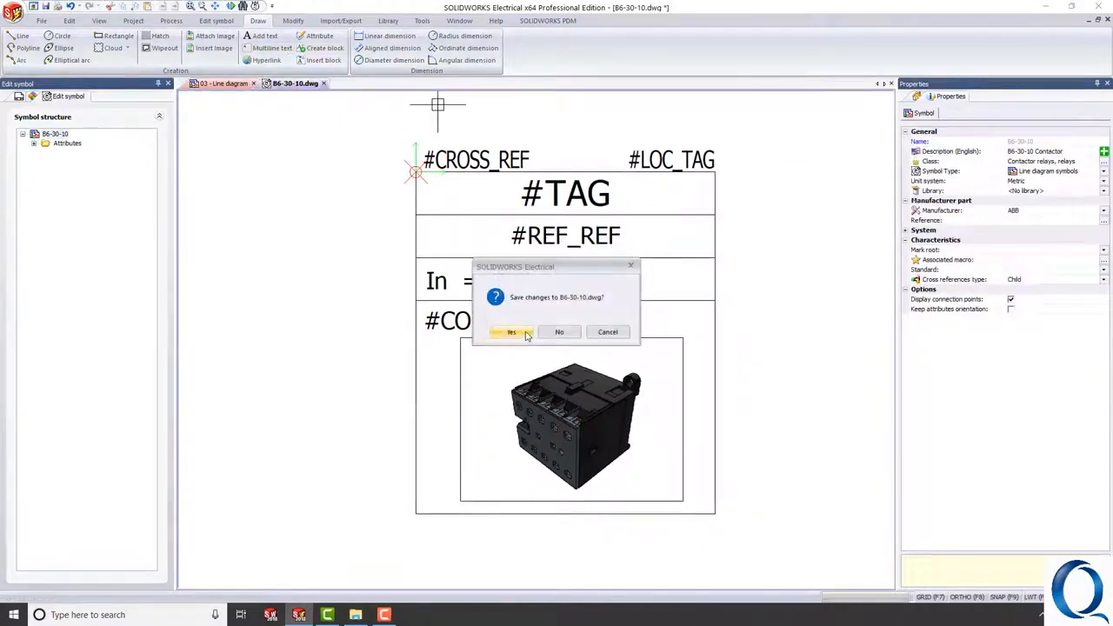
click(511, 332)
Replace the K1 symbol on the line diagram with the B6-30-10 Contactor symbol.
click(498, 299)
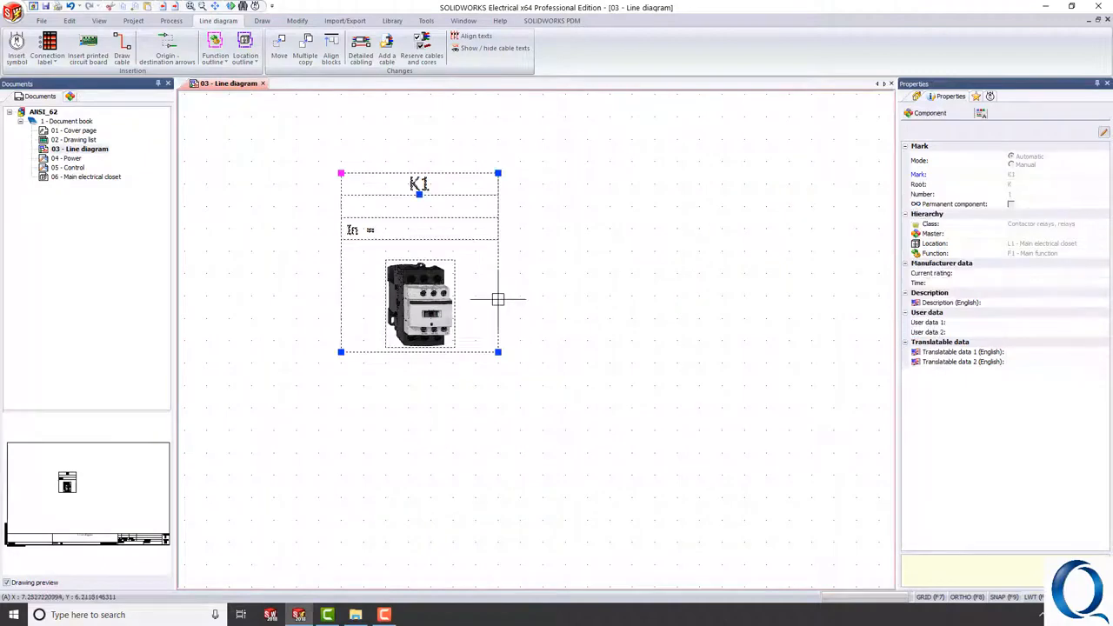
right_click(497, 299)
mouse_move(552, 345)
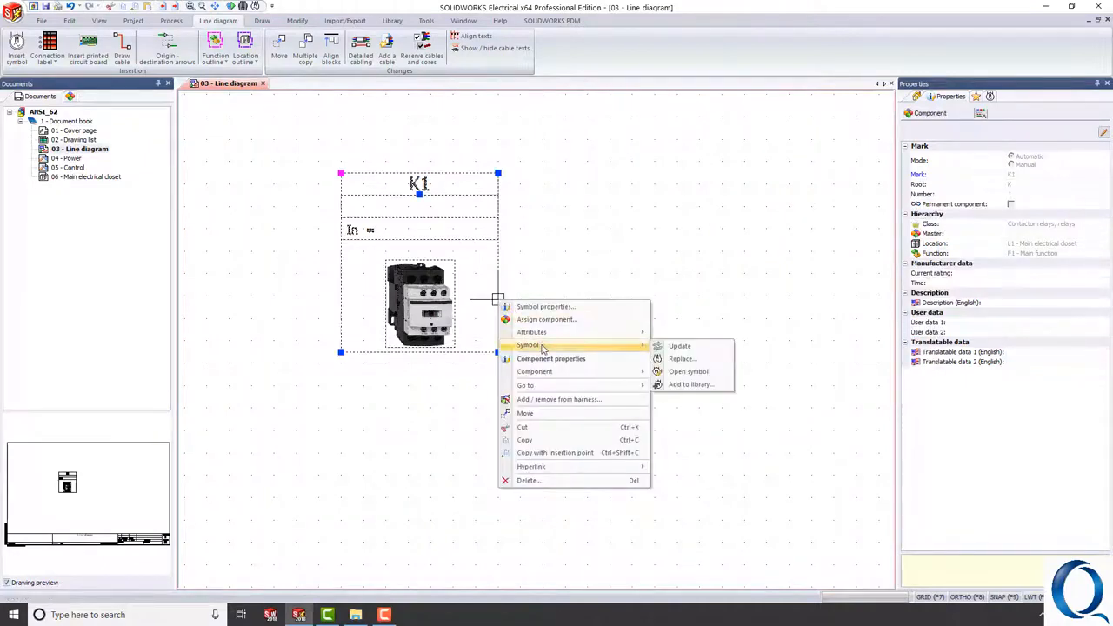
click(683, 359)
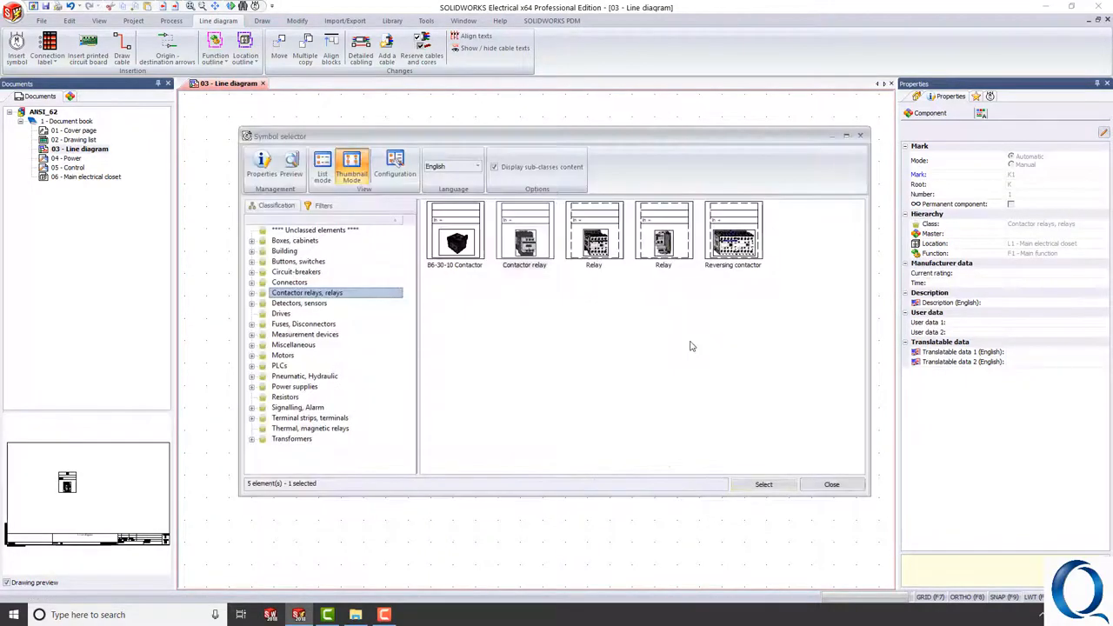
double_click(450, 251)
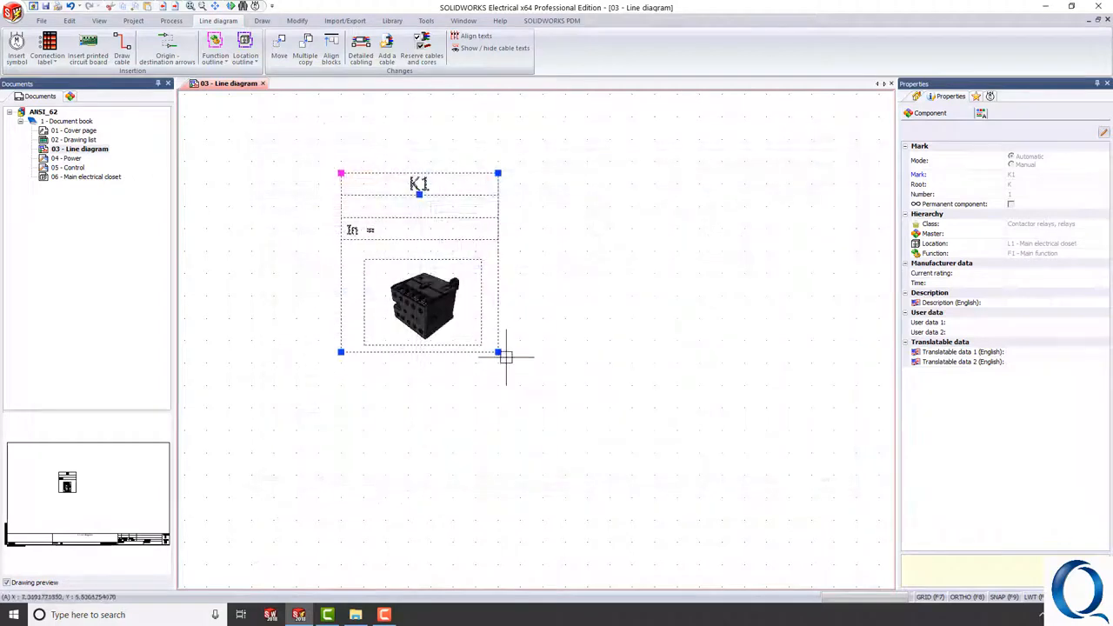
key(Escape)
scroll(385, 261, up, 2)
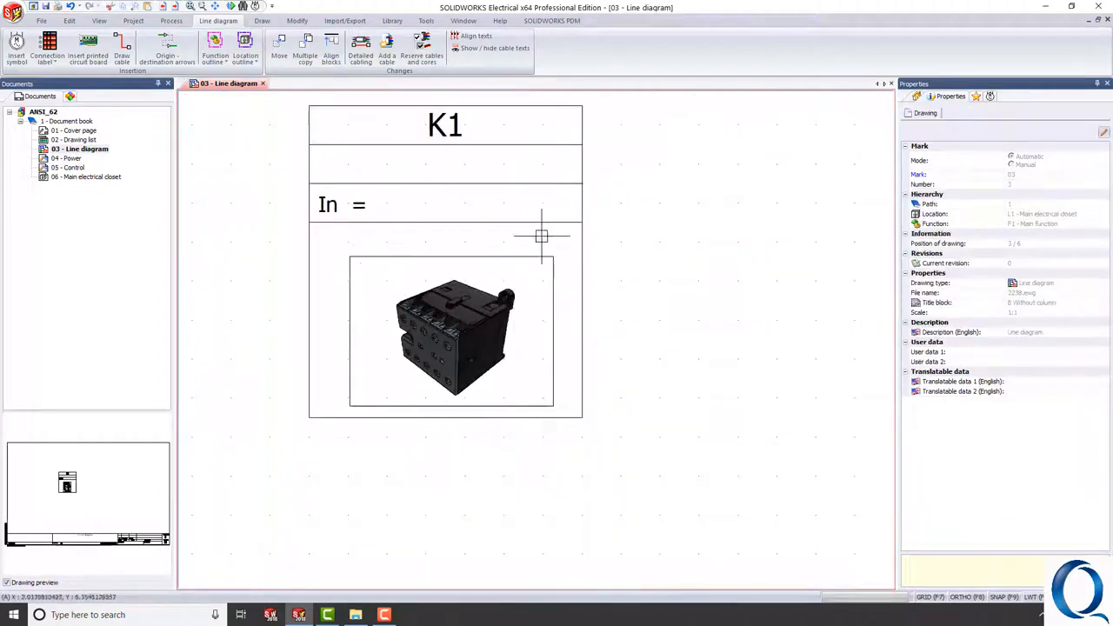
Open drawing 04 - Power and place a three-pole NO power contact symbol near the sheet's upper left area.
double_click(73, 158)
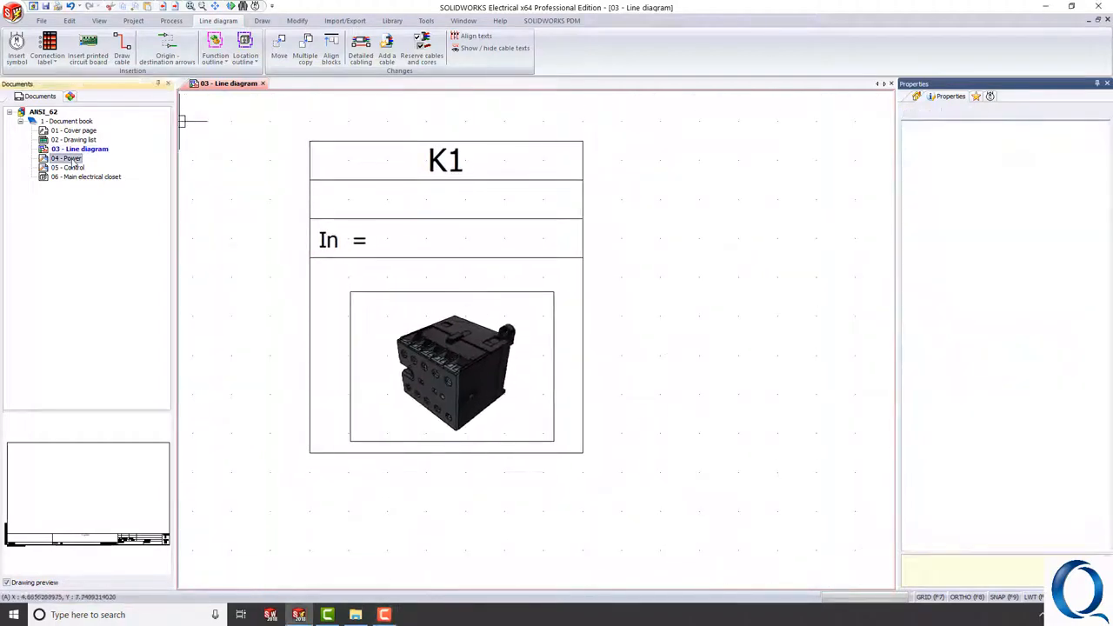
click(102, 52)
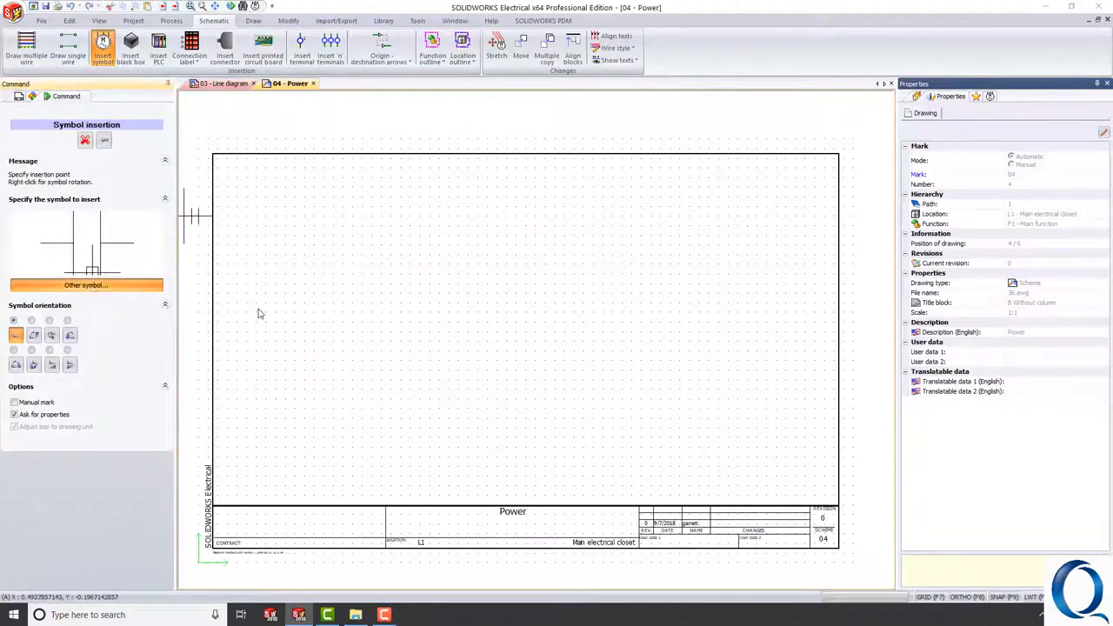
click(293, 323)
double_click(594, 235)
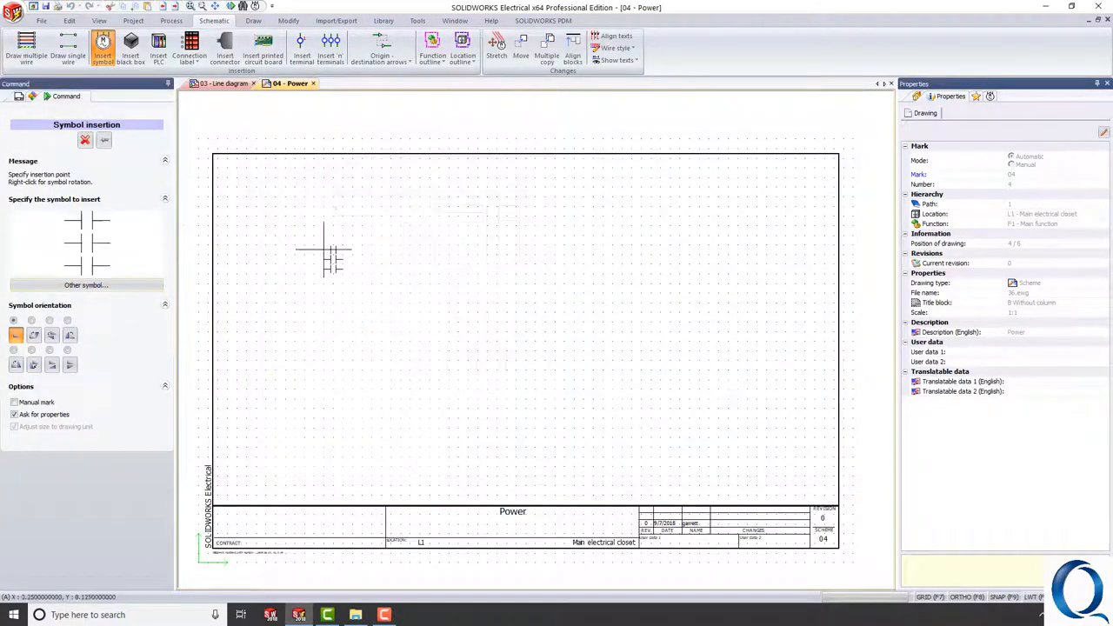
click(323, 254)
Search the manufacturer parts in the same class for reference B6-30-10, and close the part selection.
click(360, 123)
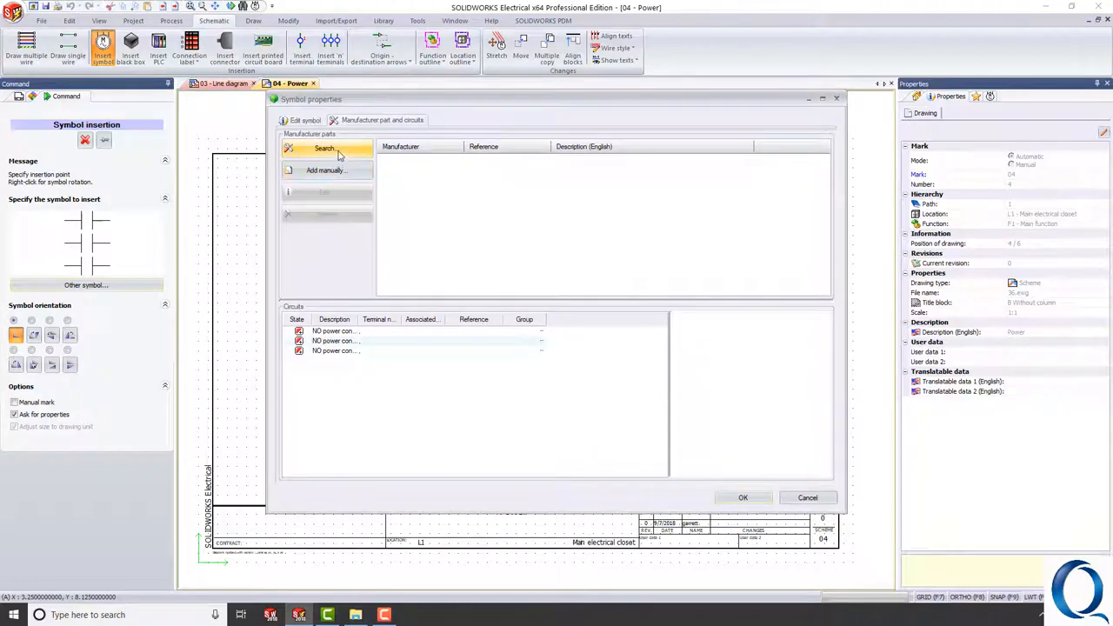
click(323, 150)
key(Return)
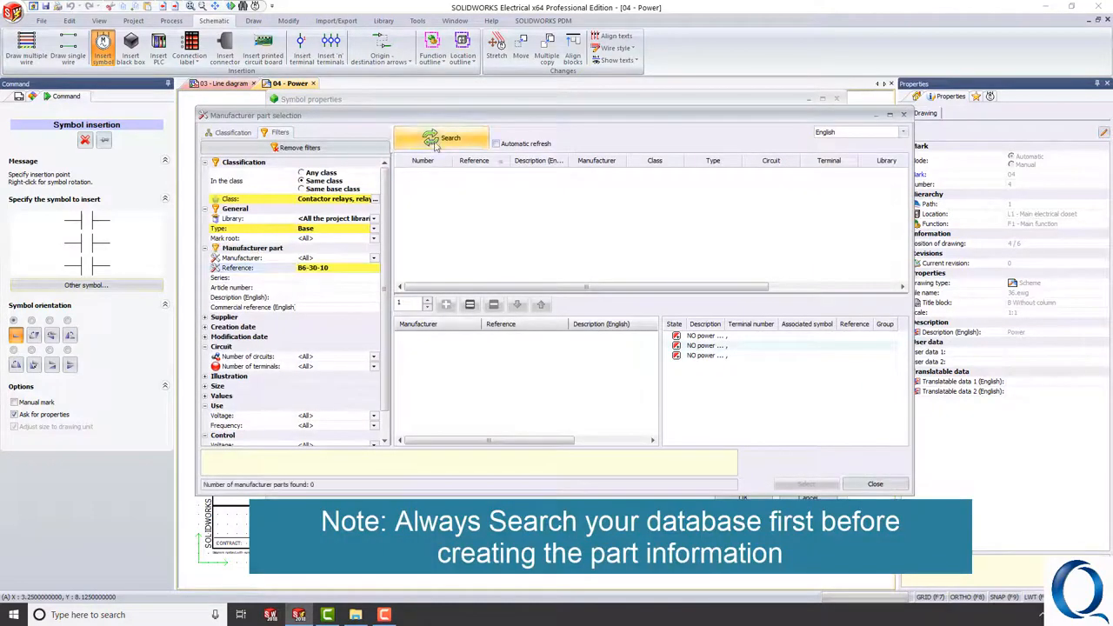
click(878, 483)
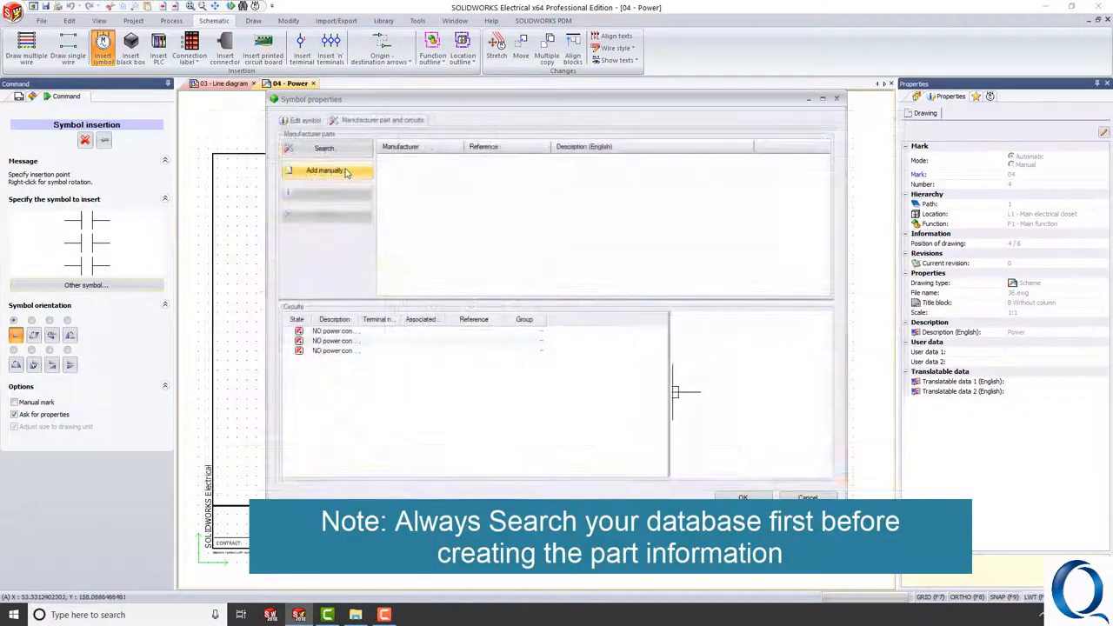
Manually add a manufacturer part with reference B6-30-10 and manufacturer ABB.
click(346, 171)
click(323, 142)
click(572, 178)
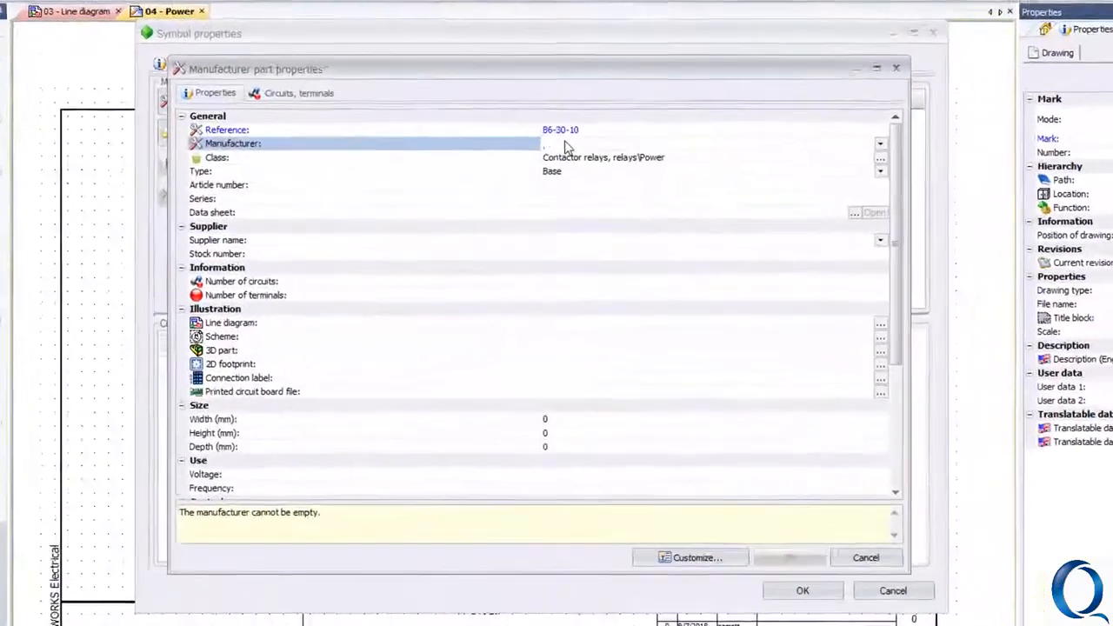
text(ABB)
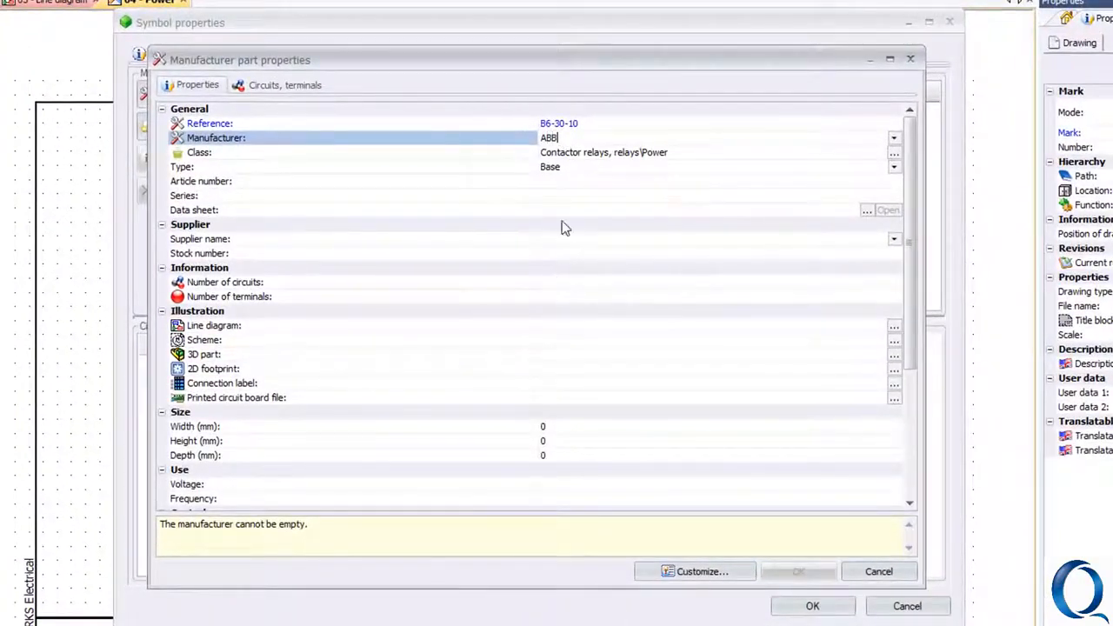
Mark the terminals of the part's first NO power contact circuit L1 and T1.
click(280, 85)
click(448, 176)
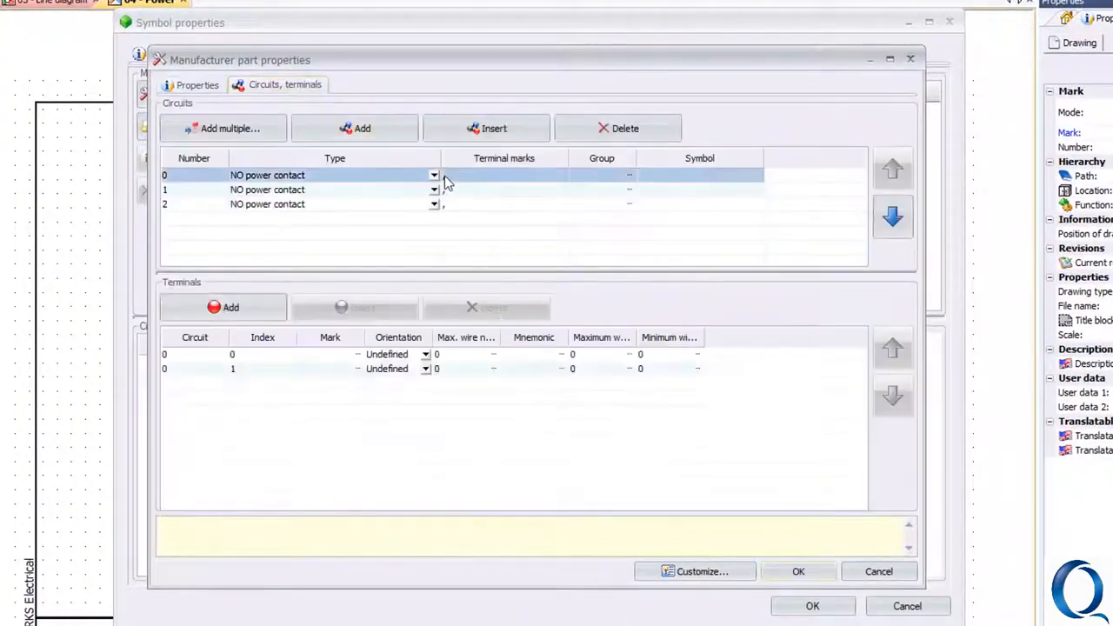
click(348, 357)
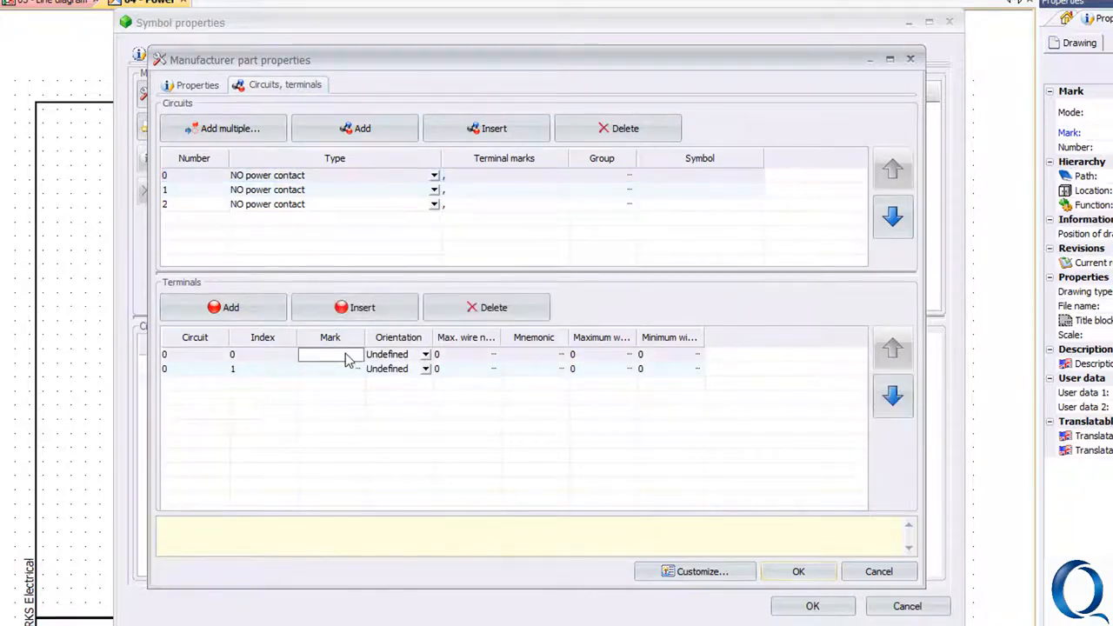
text(L1)
click(342, 368)
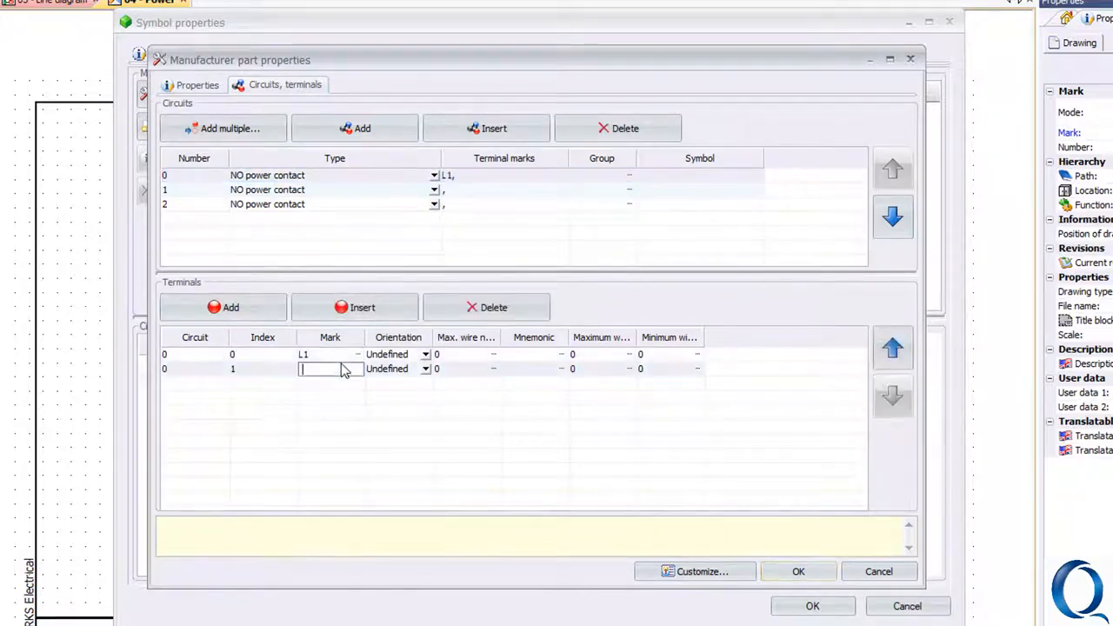
Mark the terminals of the second NO power contact circuit L2 and T2.
click(451, 191)
click(327, 356)
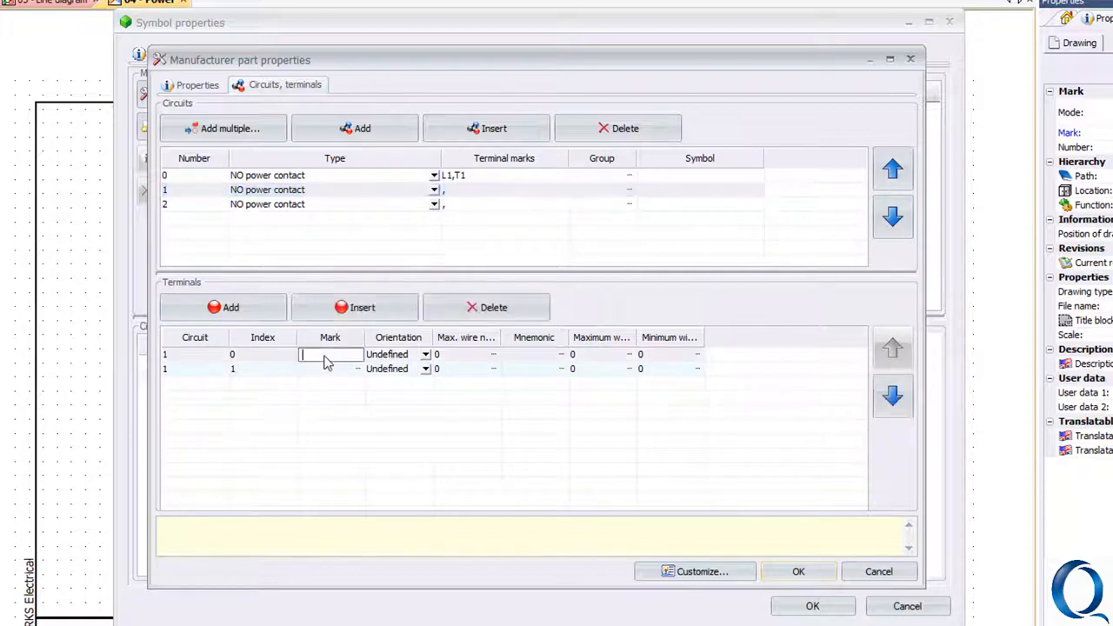
text(L2)
click(339, 373)
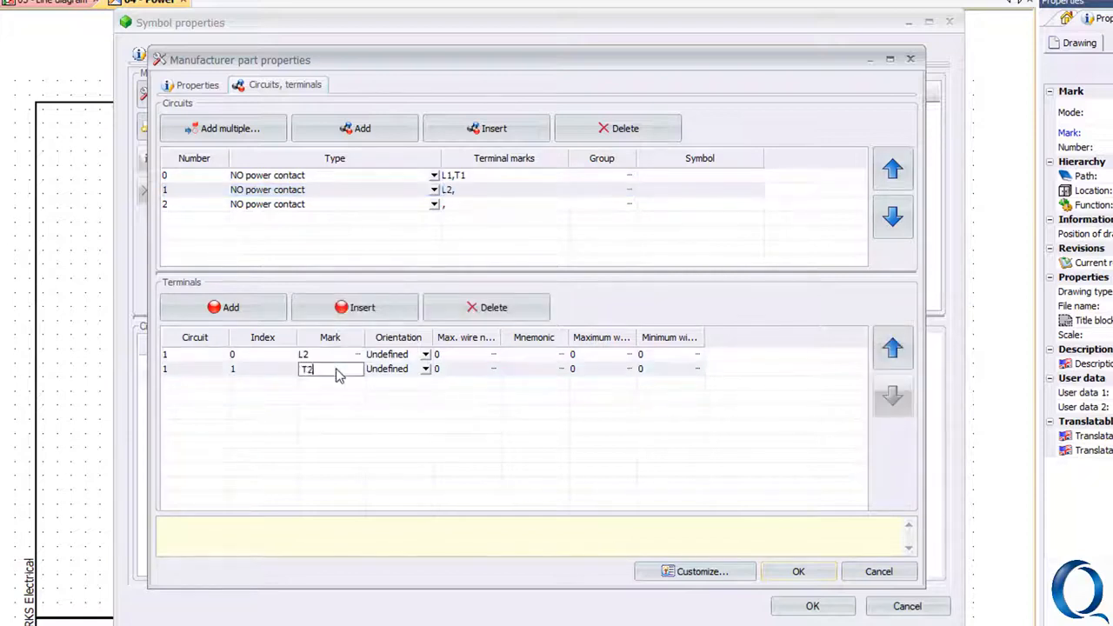
text(T2)
Mark the terminals of the third NO power contact circuit L3 and T3.
click(461, 205)
click(319, 356)
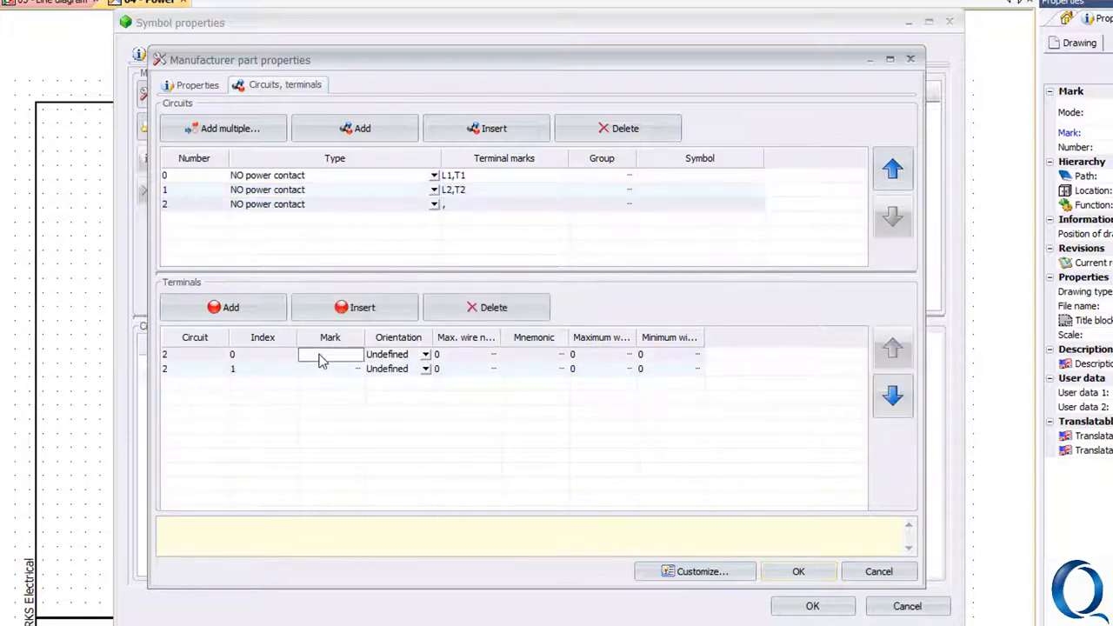
text(L2)
click(319, 373)
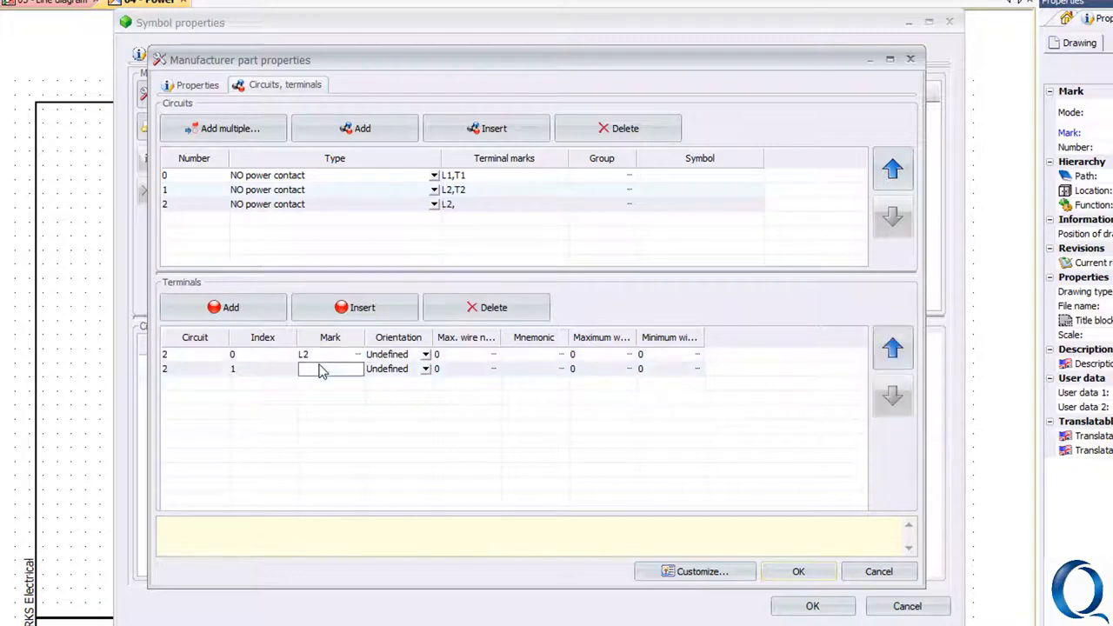
click(329, 354)
text(L3)
click(338, 371)
click(341, 407)
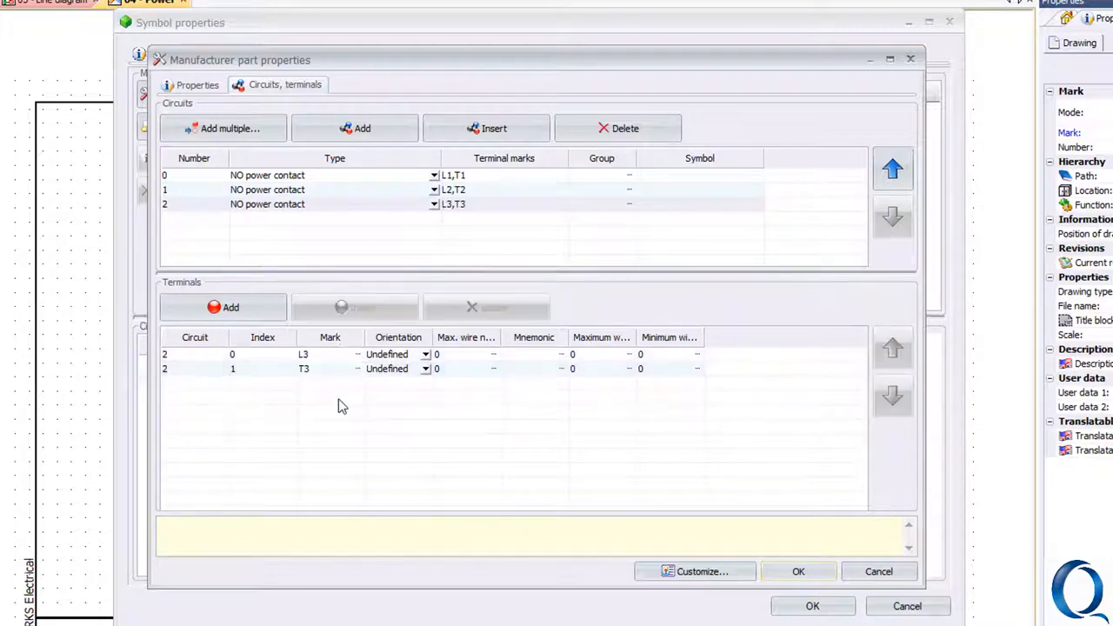
Add a fourth circuit of type Relay coil to the part and give it a terminal.
click(323, 130)
click(340, 218)
scroll(432, 326, down, 1)
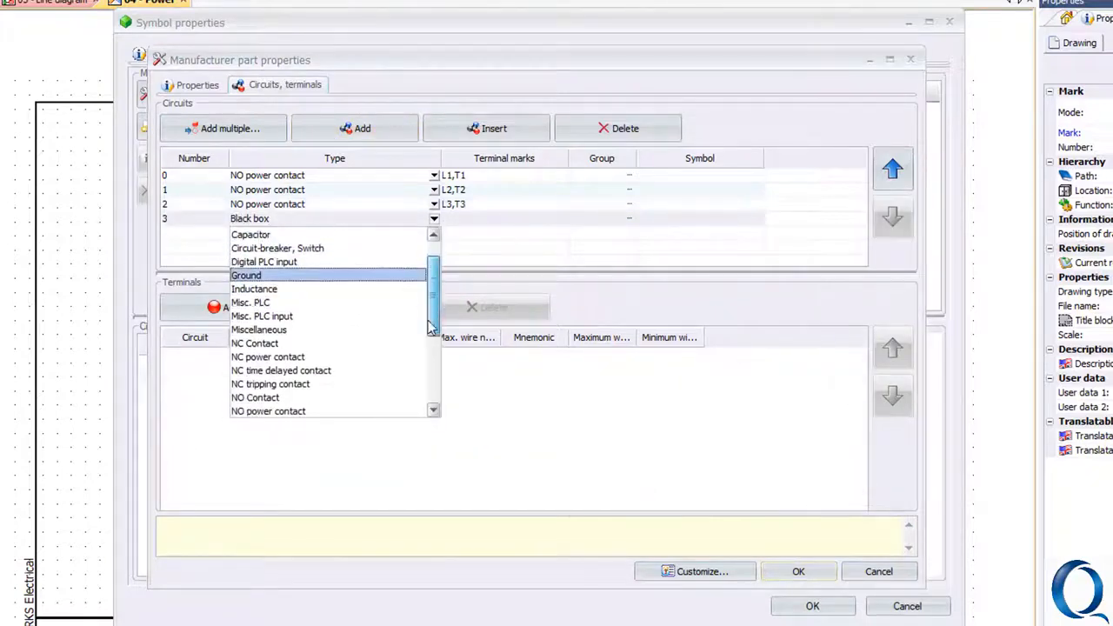
click(424, 316)
click(434, 219)
scroll(426, 332, down, 2)
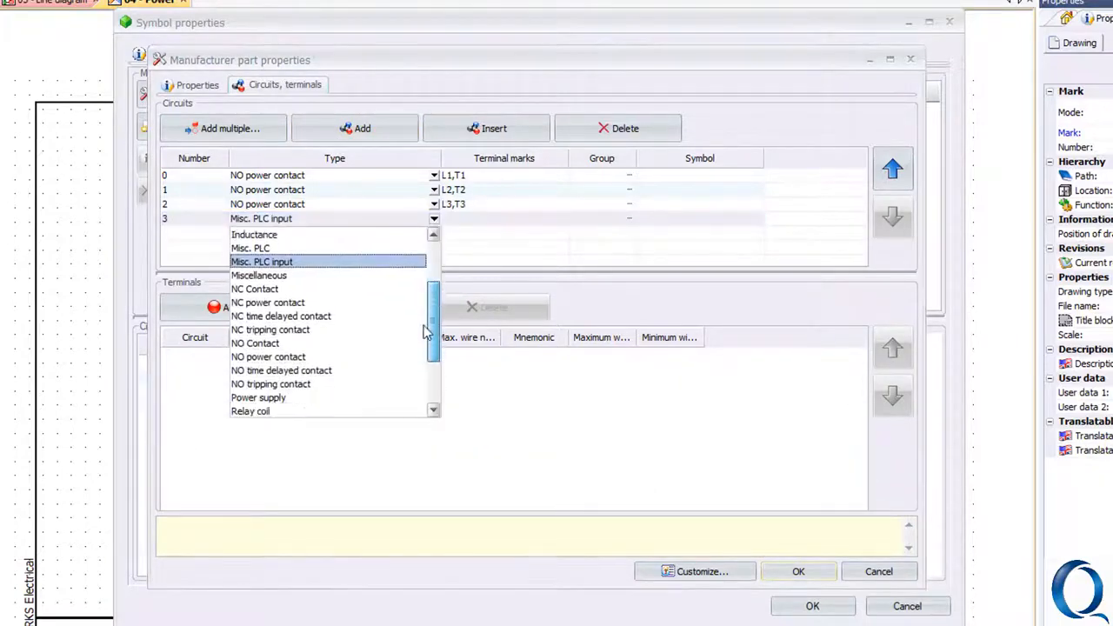
scroll(426, 331, down, 2)
click(409, 355)
click(224, 307)
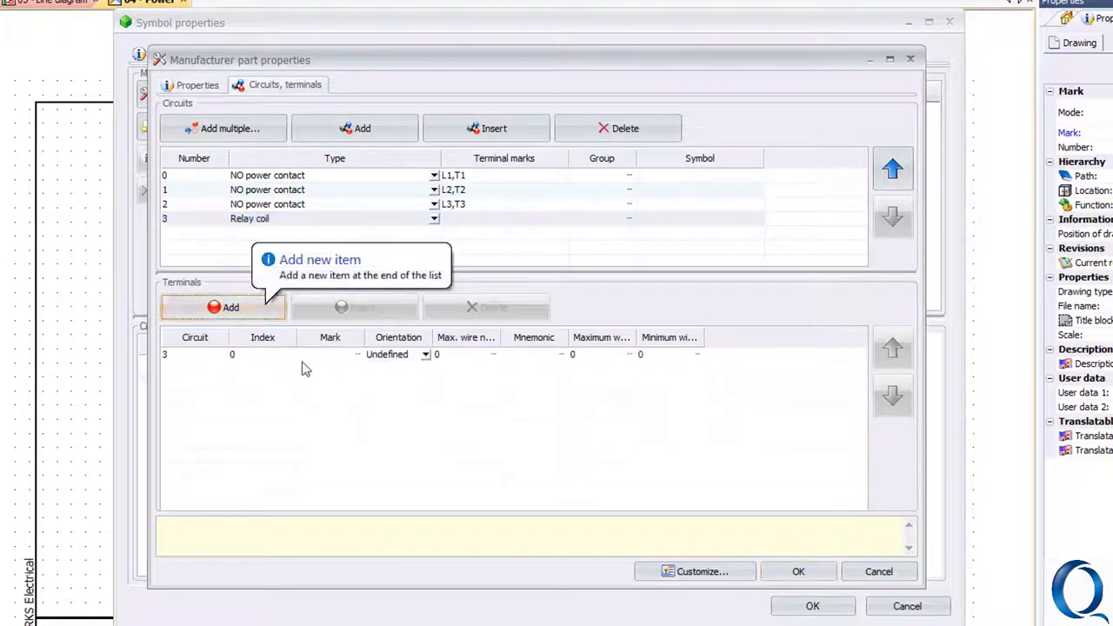
Mark both terminals of the relay coil circuit A1 and accept the manufacturer part on the contact symbol.
click(322, 358)
text(A1)
click(224, 307)
click(331, 370)
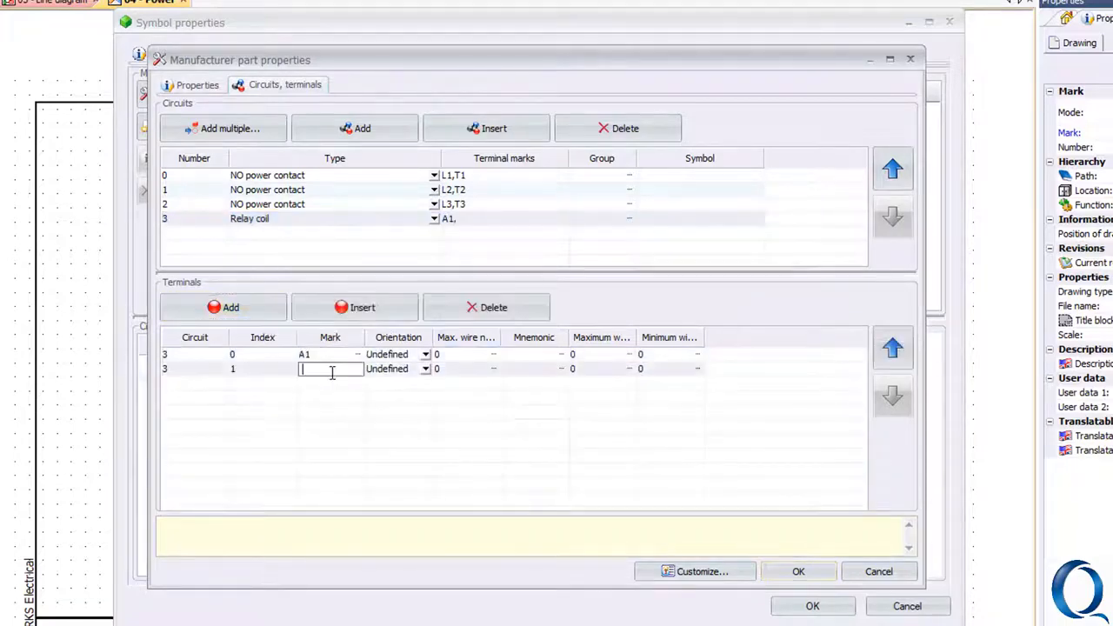
text(A1)
click(367, 403)
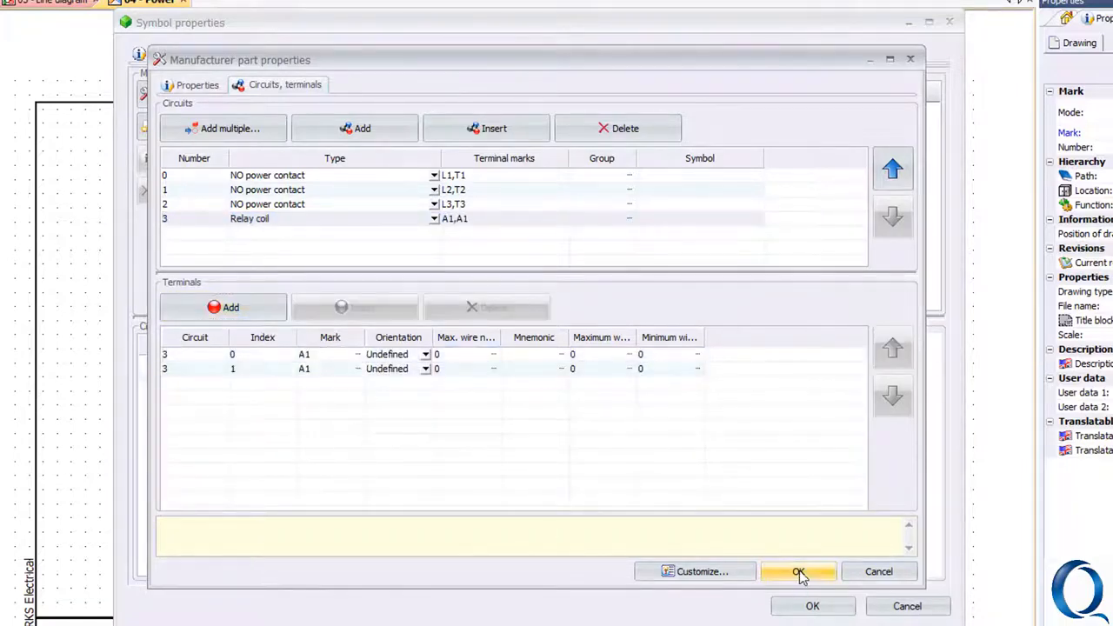
click(799, 576)
click(491, 301)
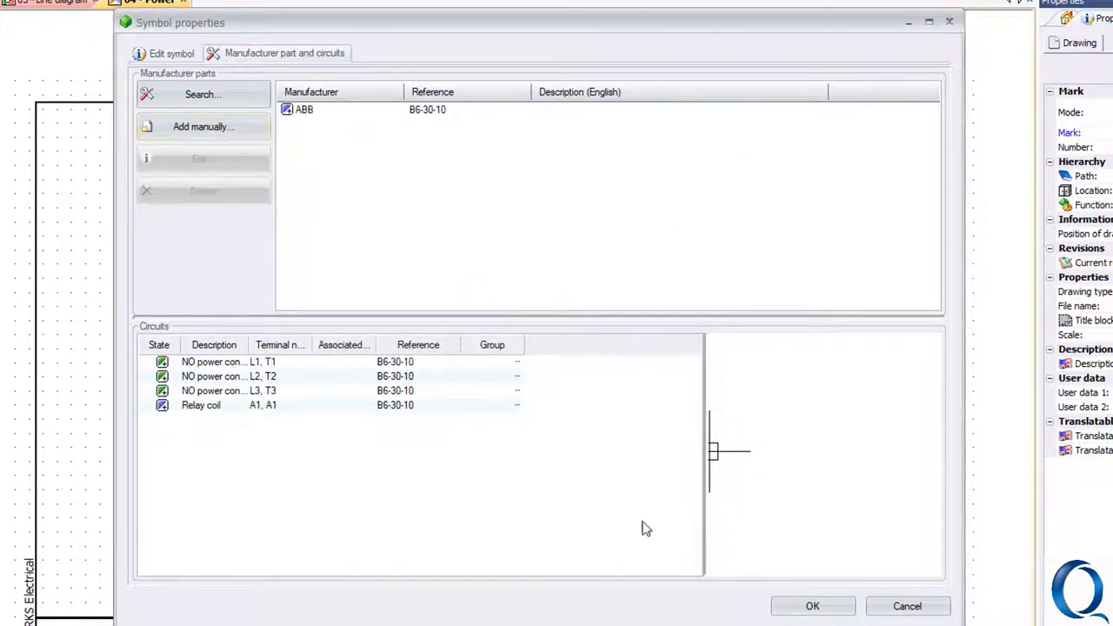
click(812, 606)
Insert a Relay coil symbol from the Coils class beside the K2 power contacts in the Power drawing.
scroll(273, 261, up, 3)
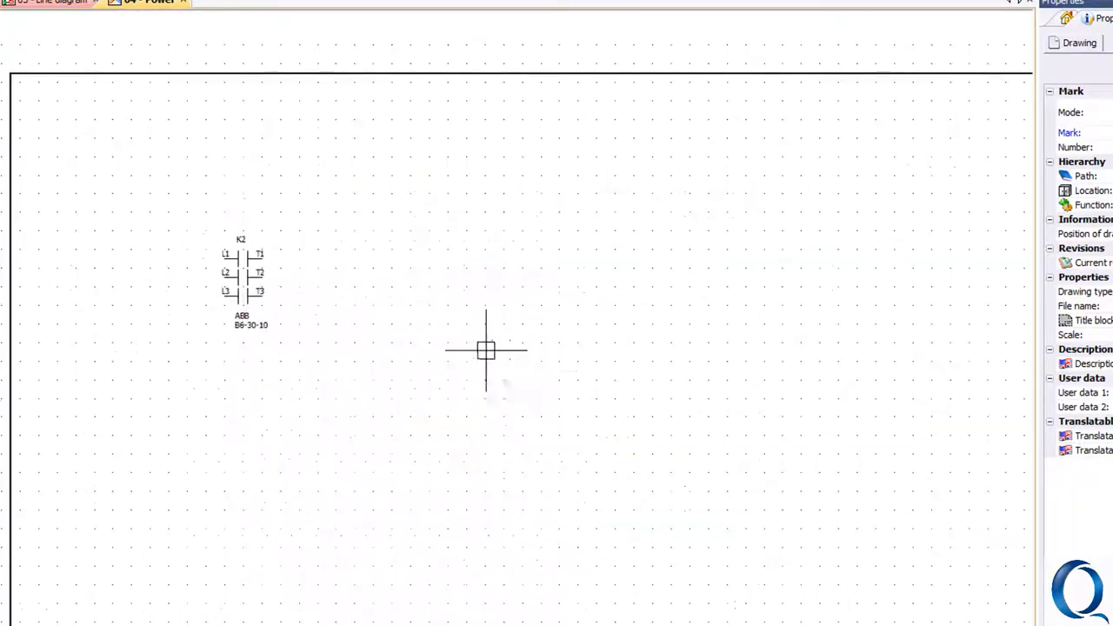
middle_drag(486, 350, 389, 295)
click(4, 13)
click(5, 327)
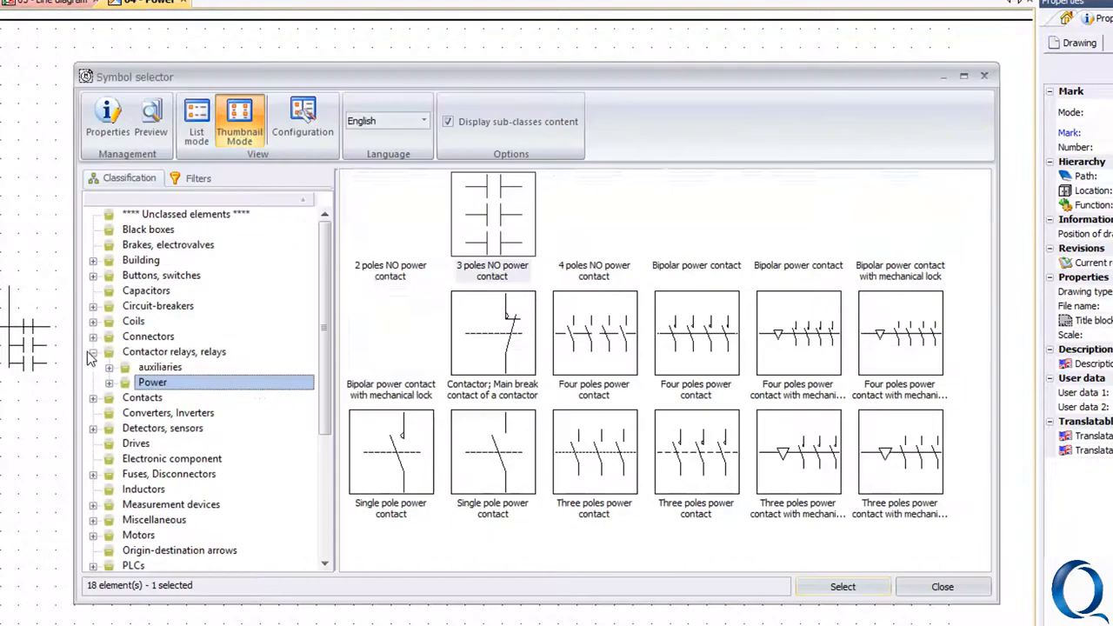
click(133, 321)
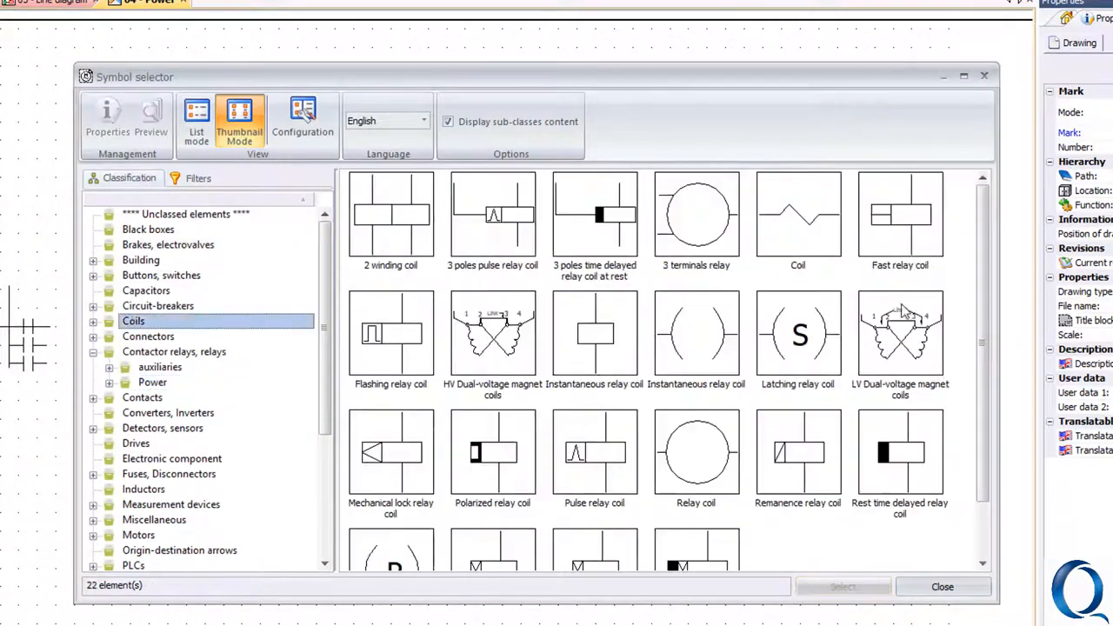
double_click(725, 430)
click(447, 318)
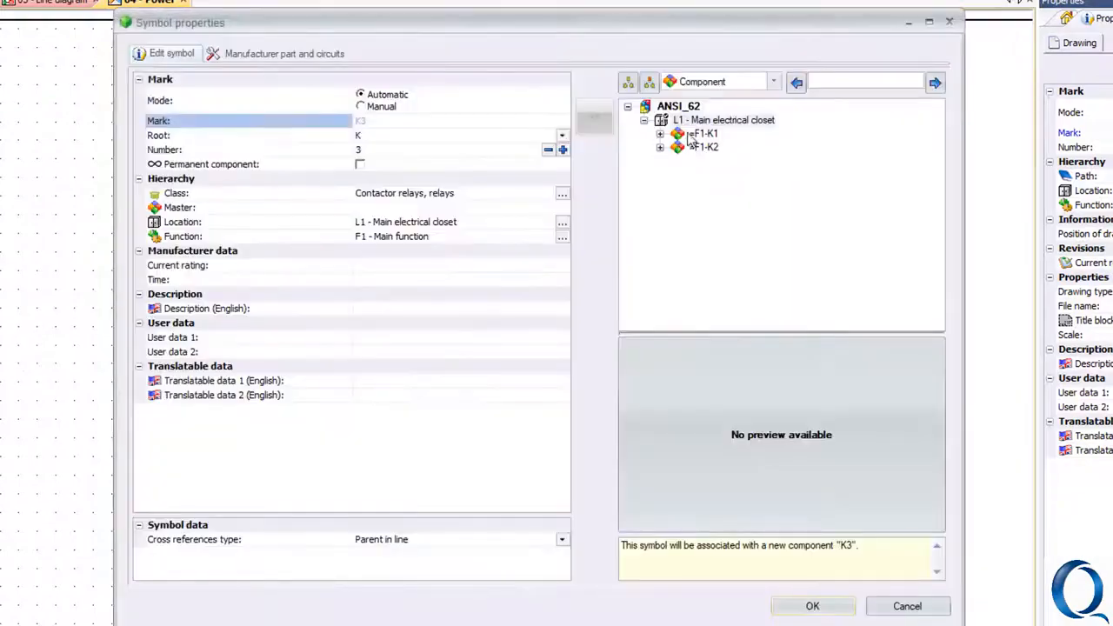
Associate the placed relay coil symbol with the existing component K2.
click(660, 147)
click(704, 147)
click(812, 606)
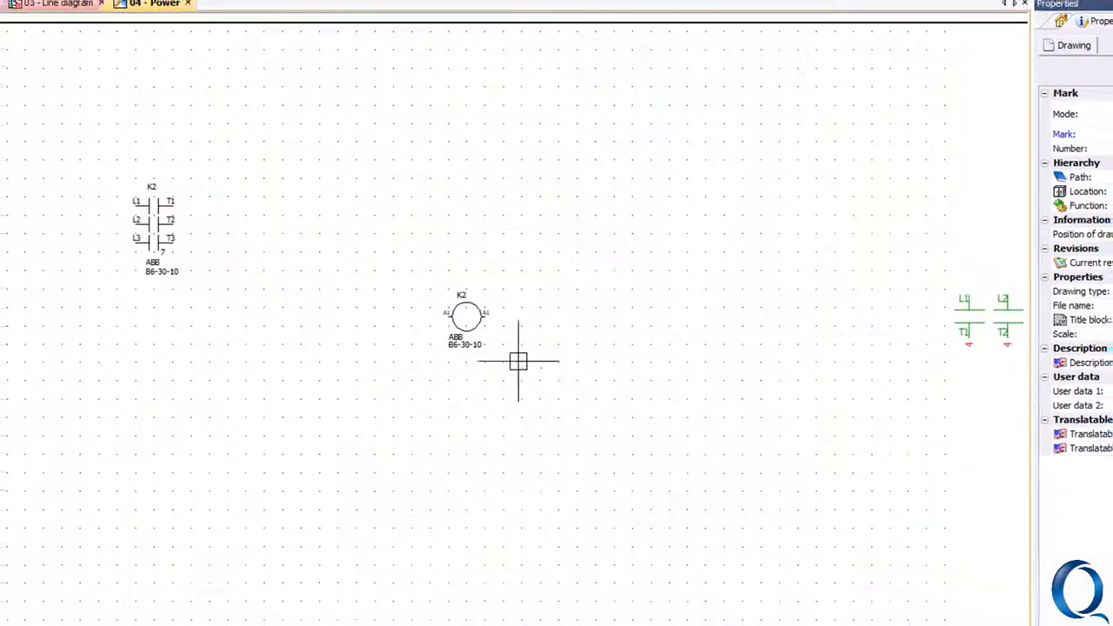
Open the 03 - Line diagram drawing and assign its K1 contactor symbol to component K2.
double_click(79, 149)
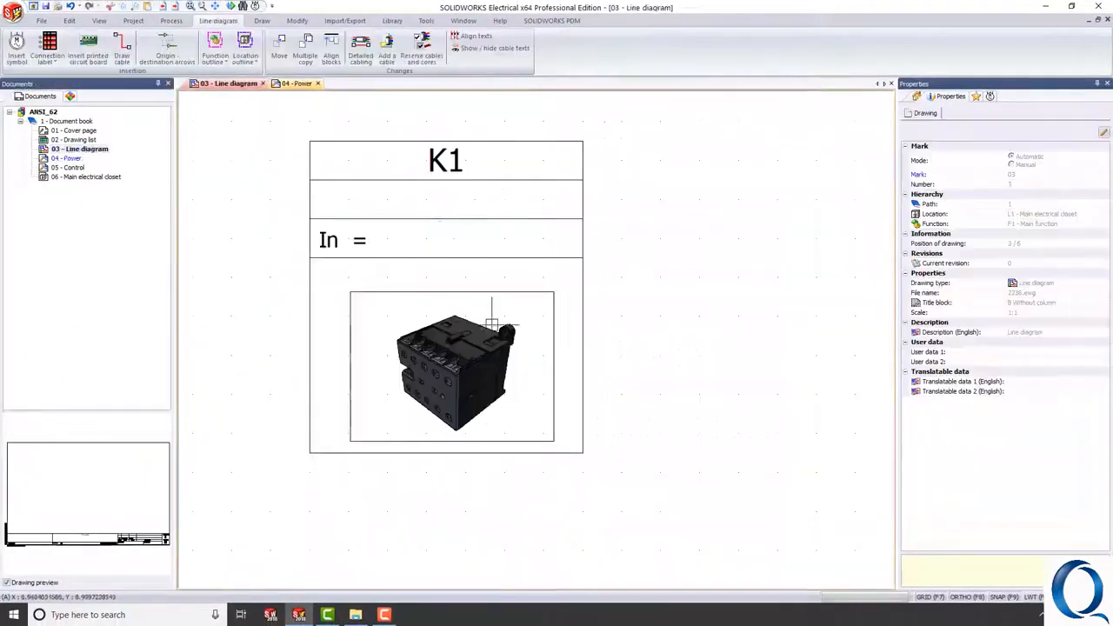
click(473, 180)
right_click(472, 179)
click(513, 201)
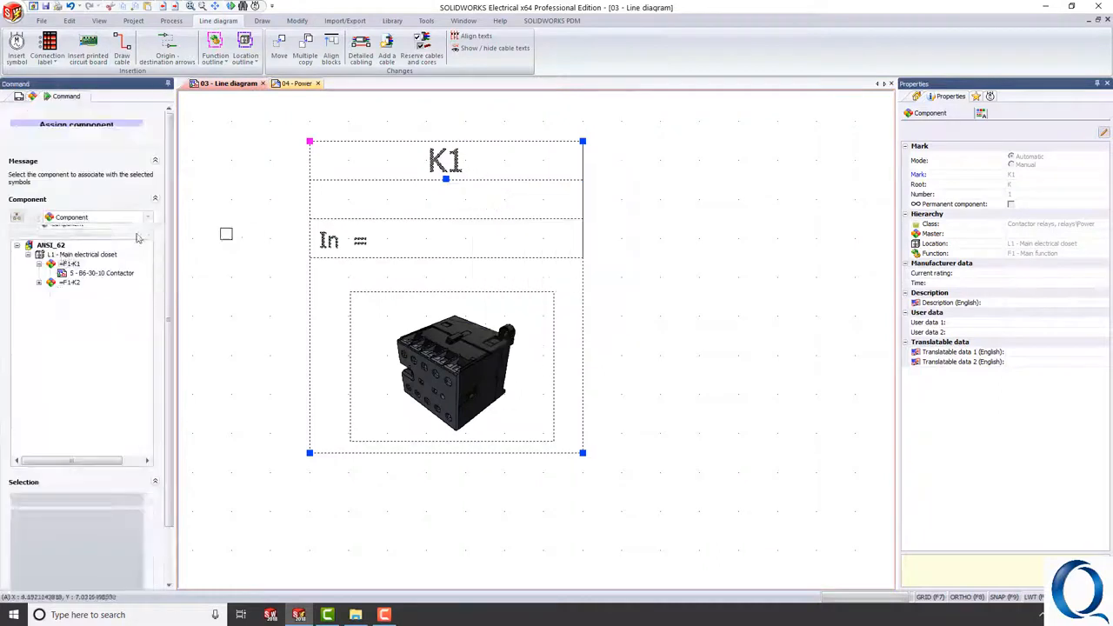
click(70, 281)
click(98, 140)
click(79, 140)
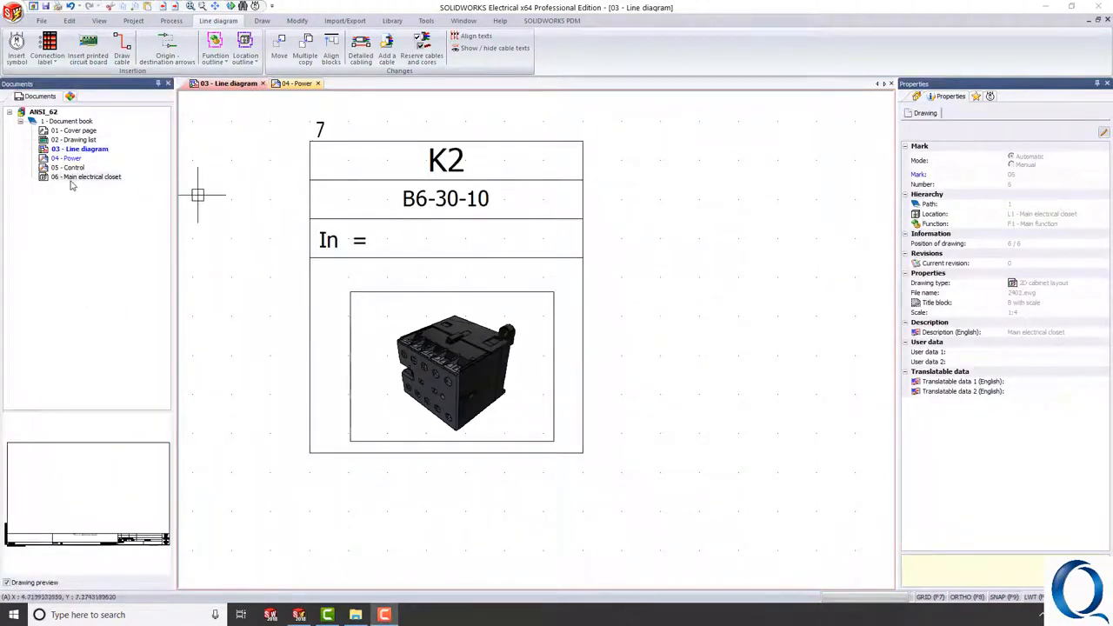
Open the 06 - Main electrical closet drawing and start inserting the 2D footprint of K2's B6-30-10 part.
double_click(72, 179)
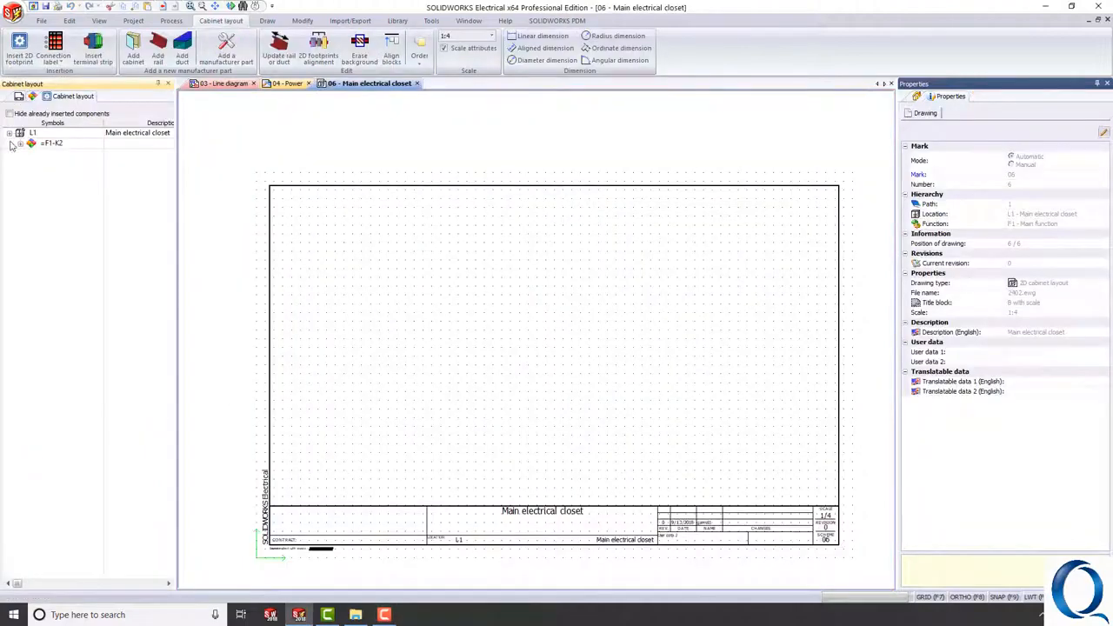
click(20, 143)
click(70, 152)
right_click(65, 153)
click(89, 160)
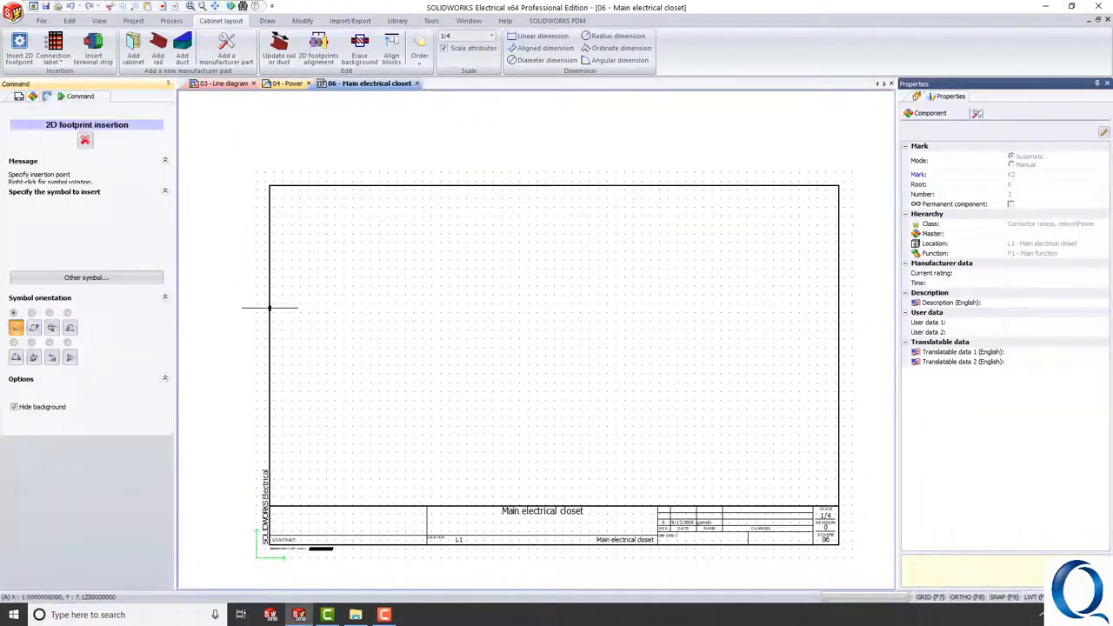
Search the cabinet layout footprints for B6-30-10, first by reference and again by symbol name.
click(86, 284)
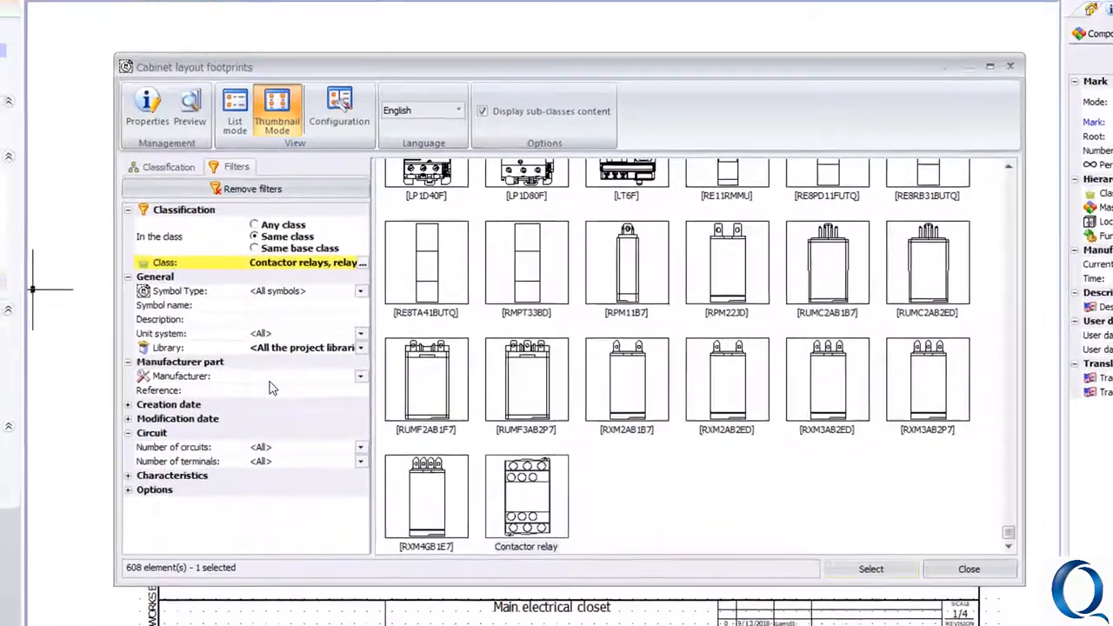
click(348, 360)
text(B6-30-10)
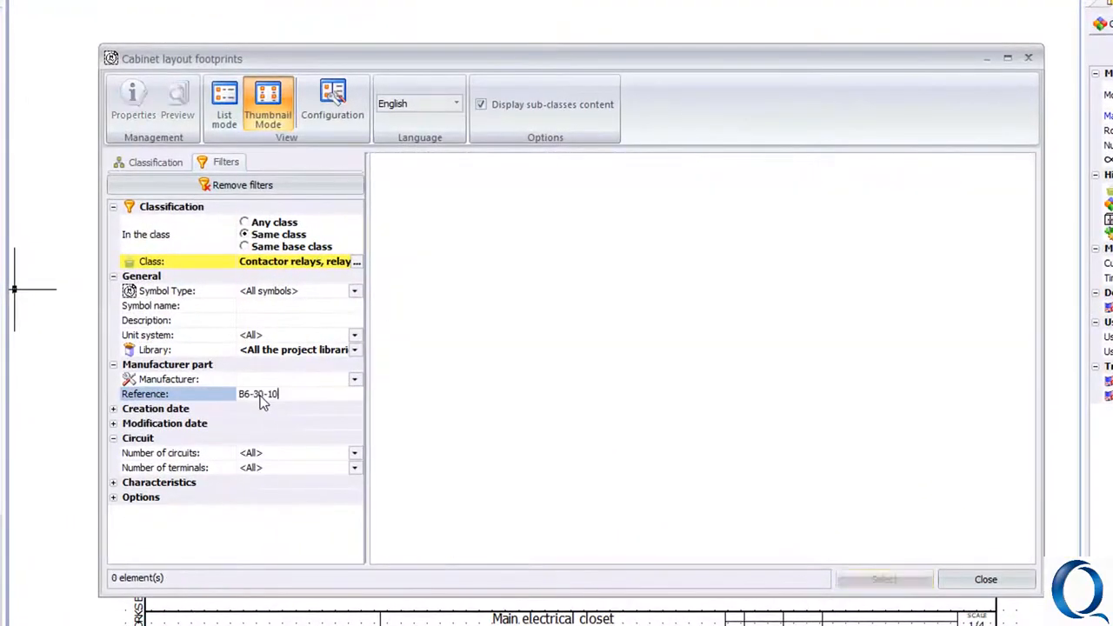
key(ctrl+a)
key(ctrl+x)
click(264, 305)
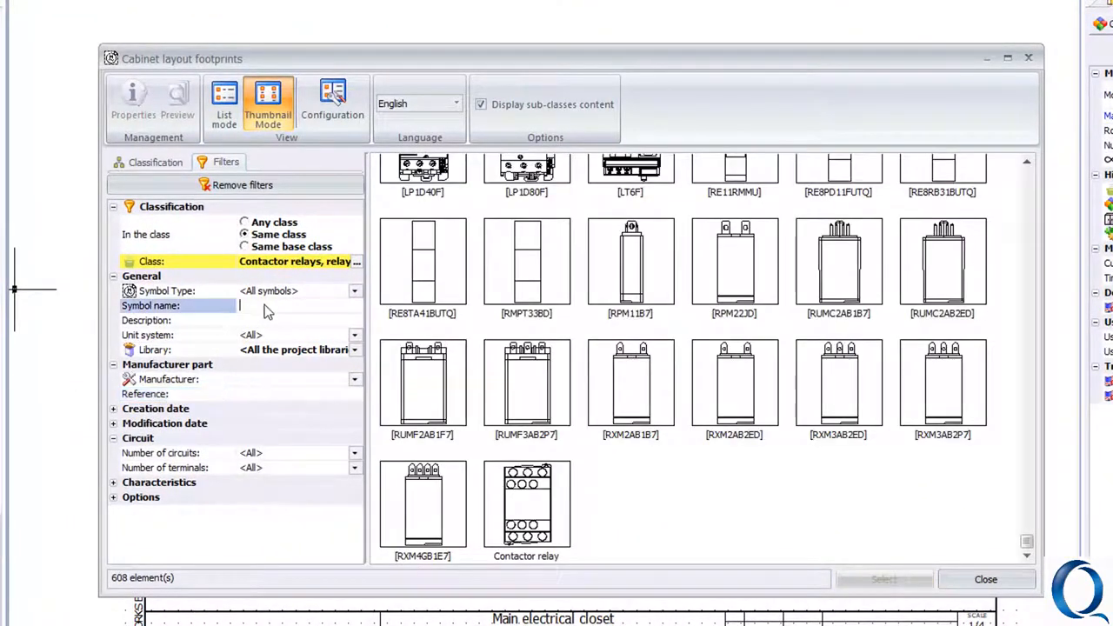
key(ctrl+v)
click(985, 579)
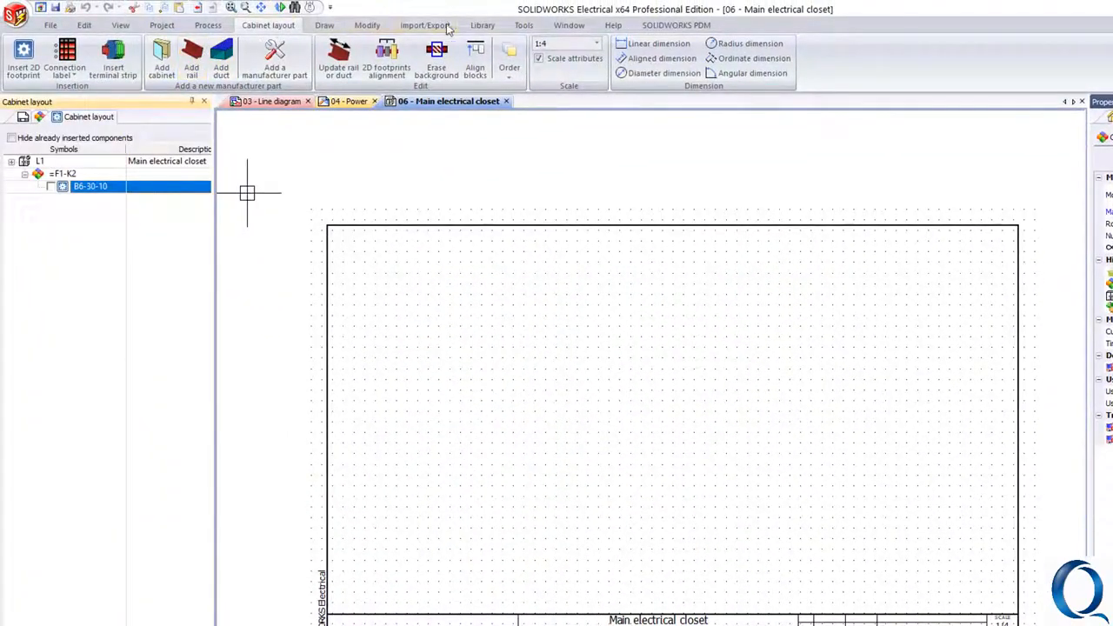
Start a DWG import in the 2D footprints manager with the file abb_B6-30-10_Mini Contactor_front.dwg.
click(482, 25)
click(66, 58)
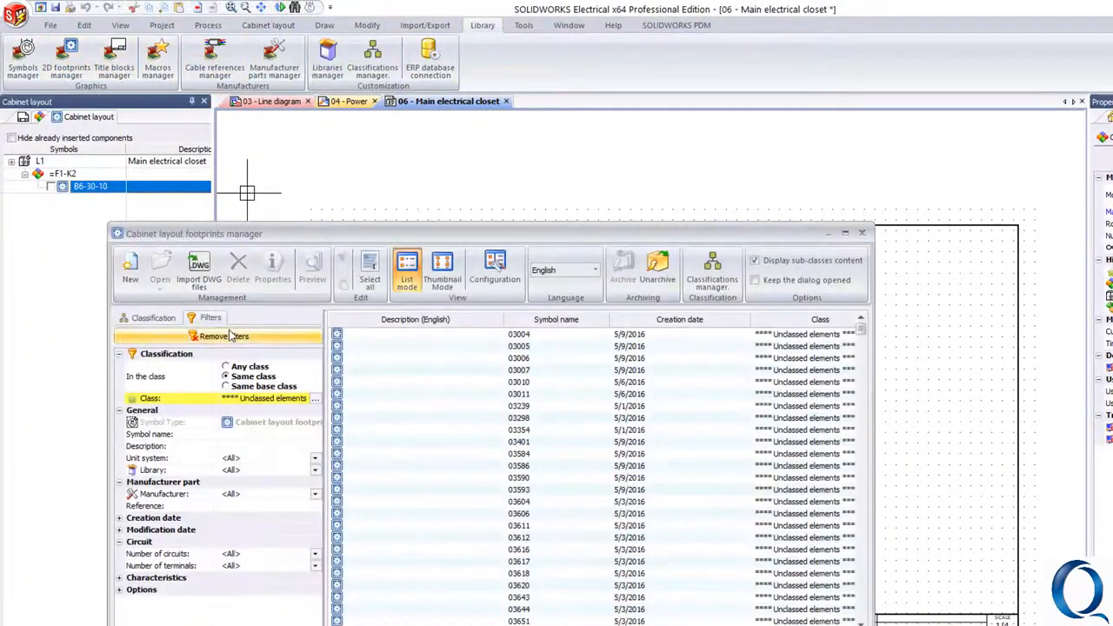
click(199, 266)
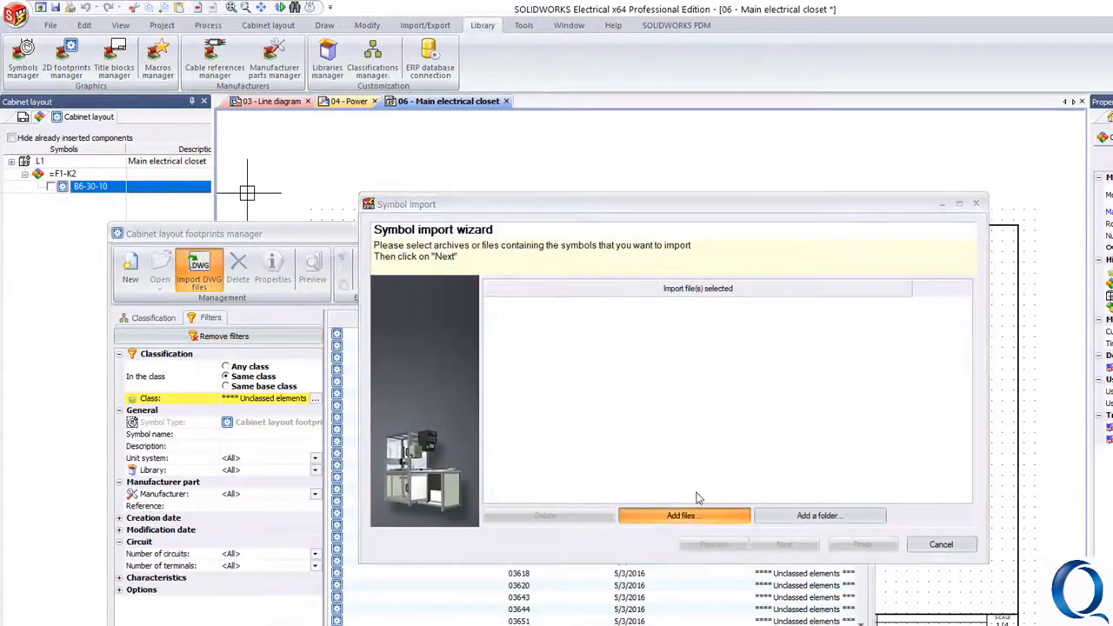
click(681, 516)
double_click(465, 146)
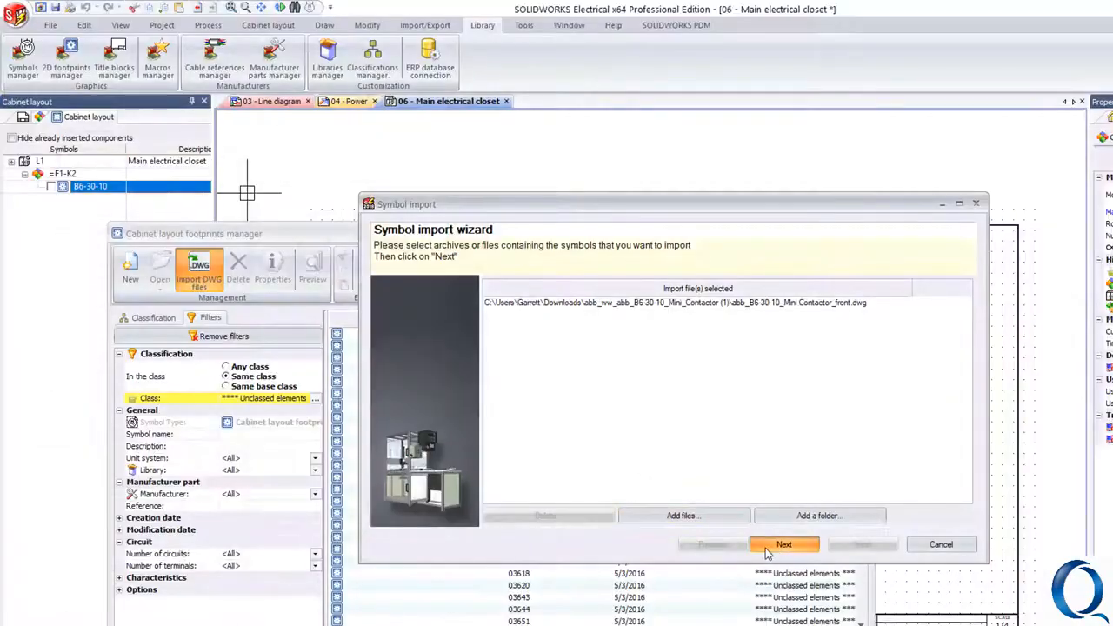
Accept the contactor file as a new footprint with the action Add and proceed to the attribute conversion.
click(782, 545)
click(783, 546)
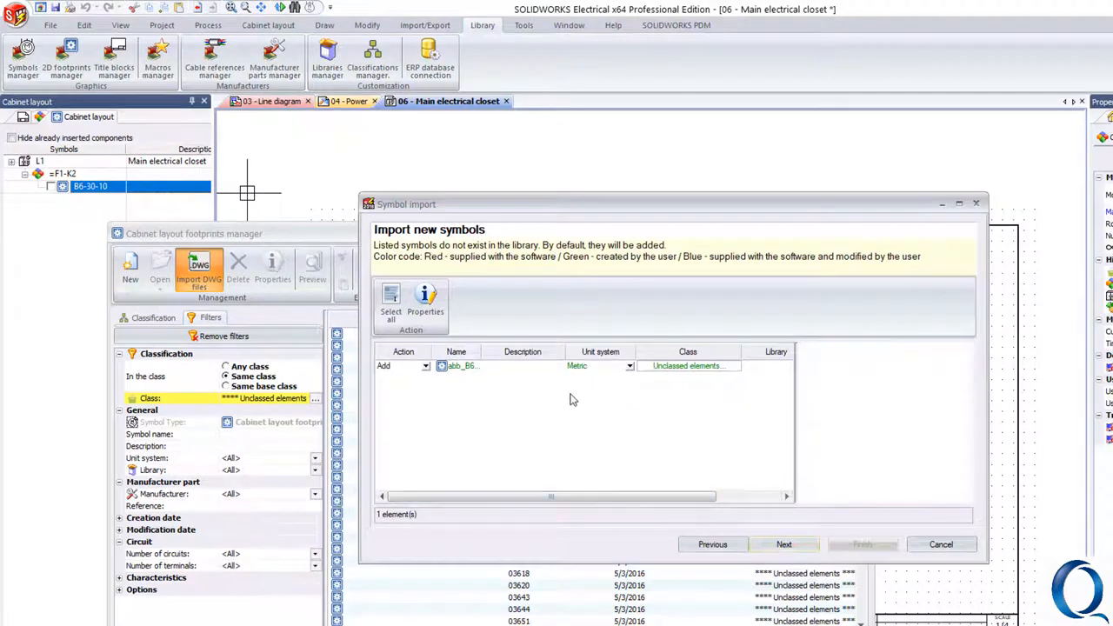
drag(481, 352, 537, 352)
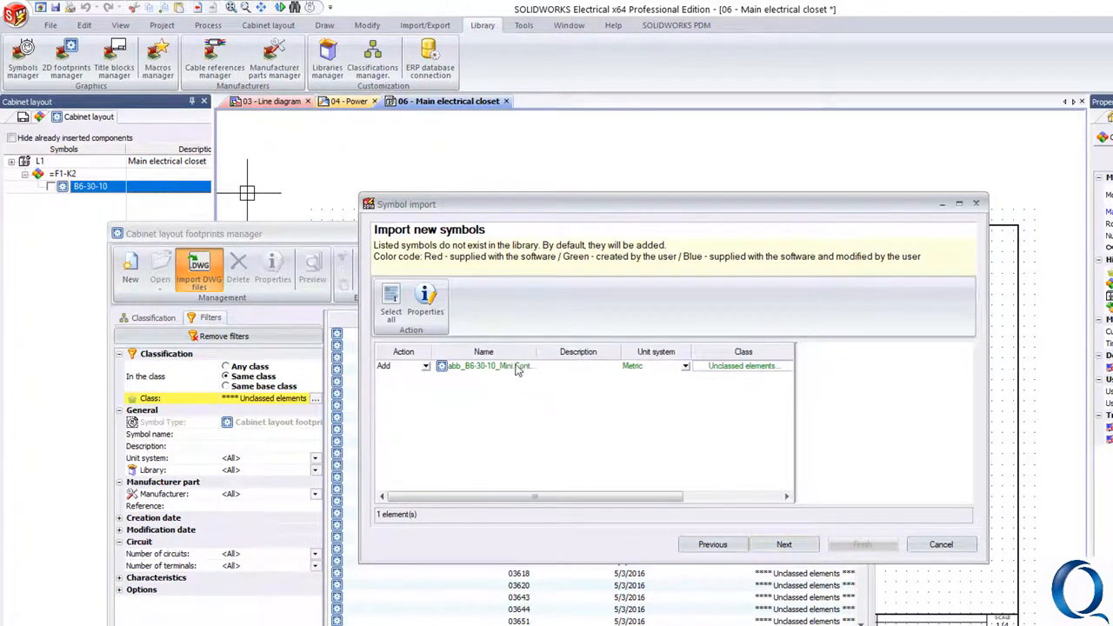
right_click(513, 372)
click(555, 448)
click(784, 545)
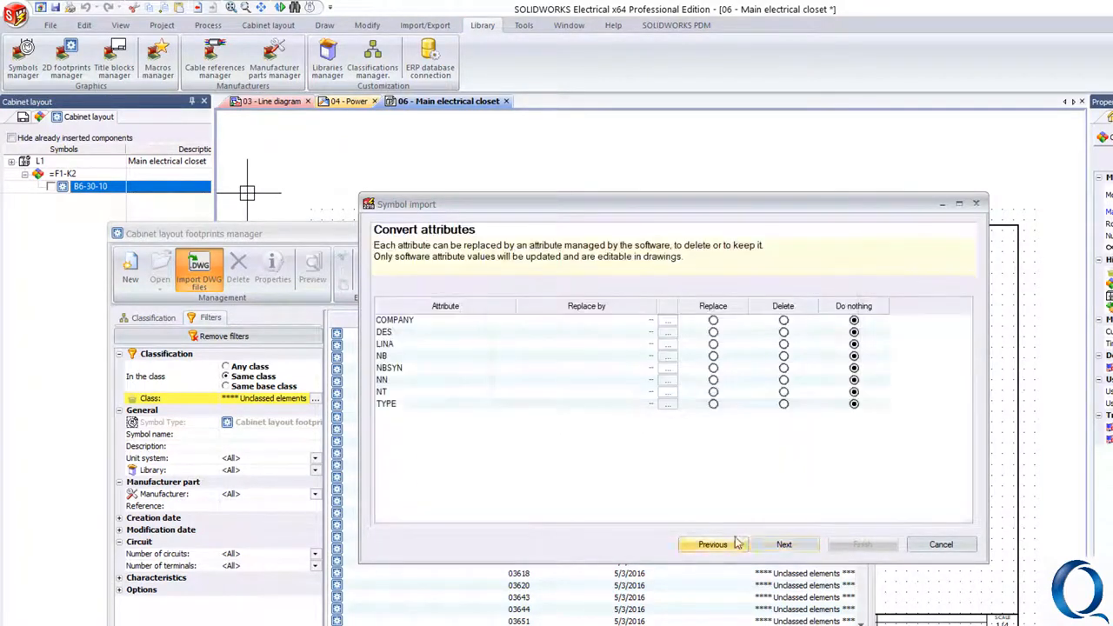
Replace the COMPANY attribute with #REF_MAN_ALL and the DES attribute with #REF_TZ_0_L1.
click(669, 322)
double_click(790, 353)
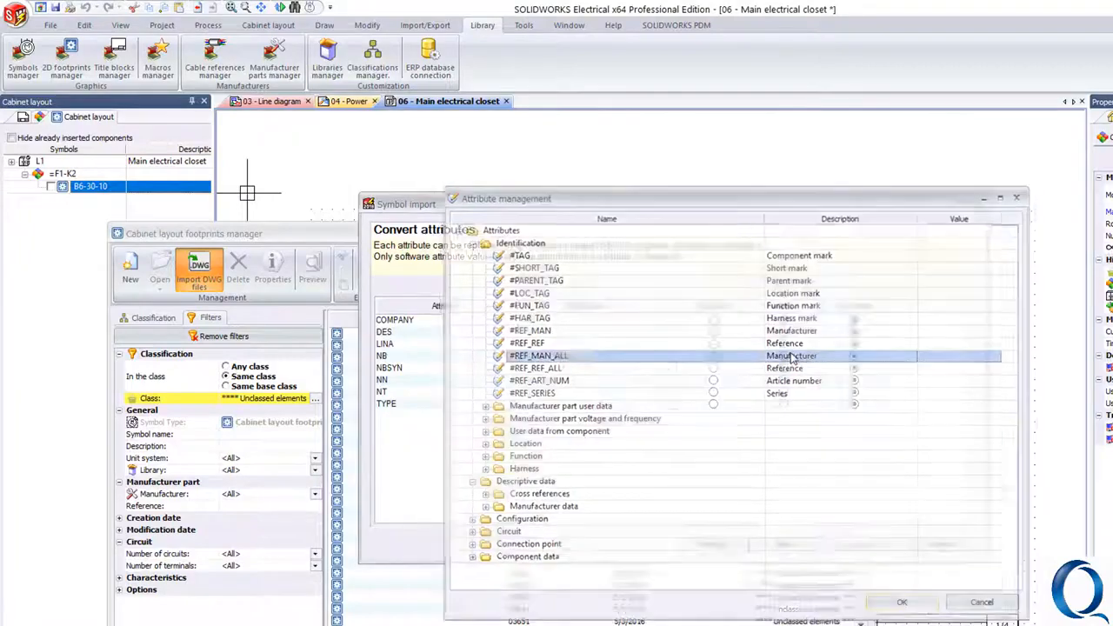
click(670, 334)
click(482, 406)
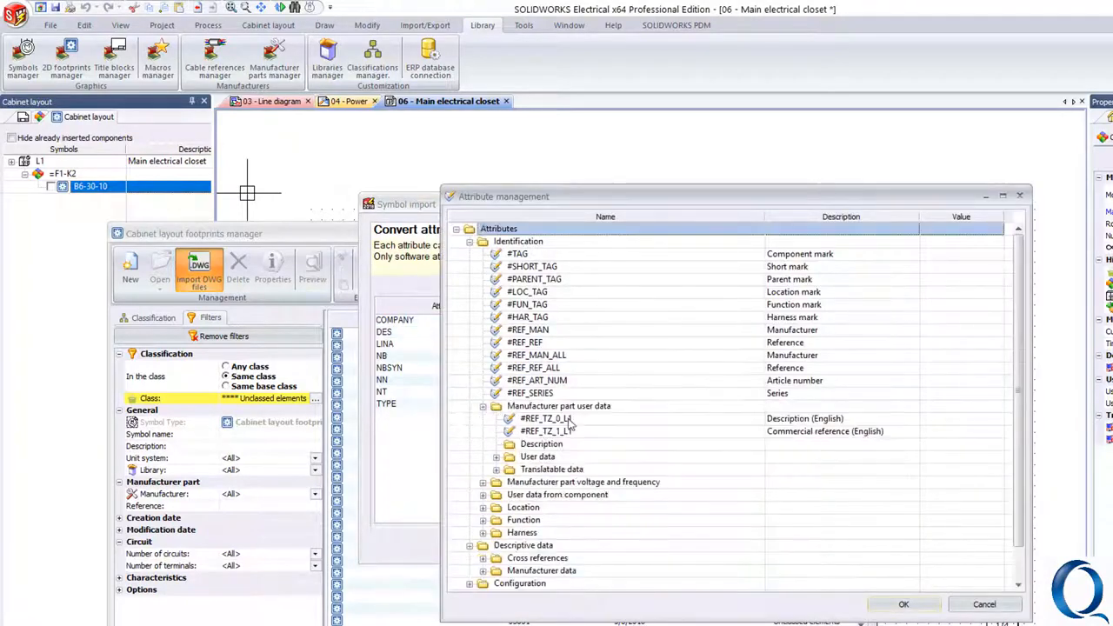
click(802, 421)
double_click(802, 421)
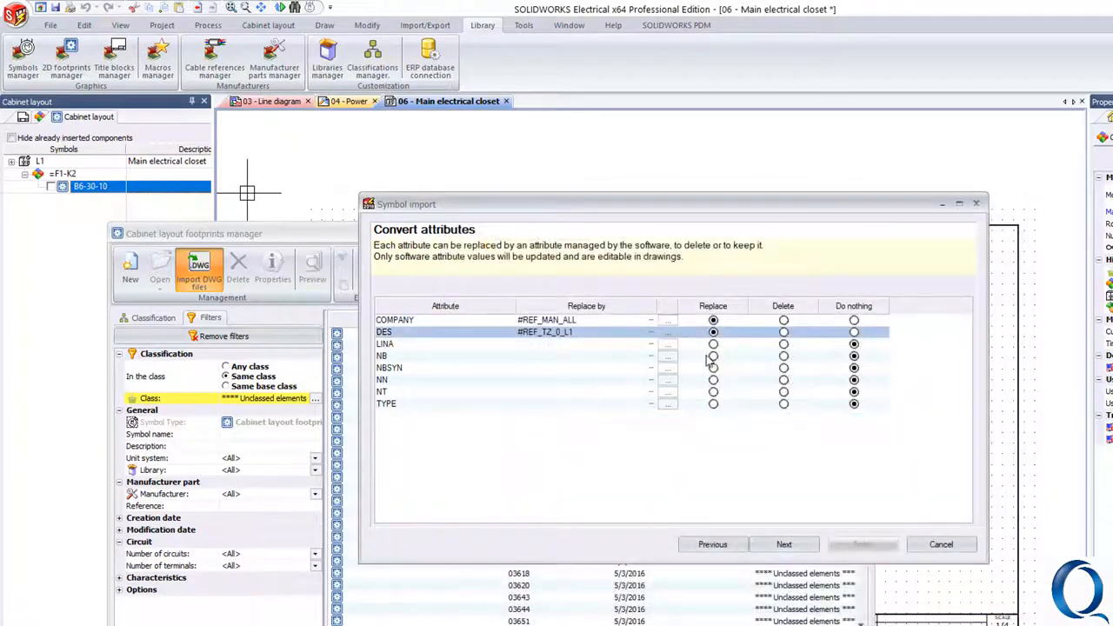
Replace the NB attribute with #REF_REF_ALL and NBSYN with #REF_REF, and finish the symbol import.
click(669, 357)
double_click(786, 368)
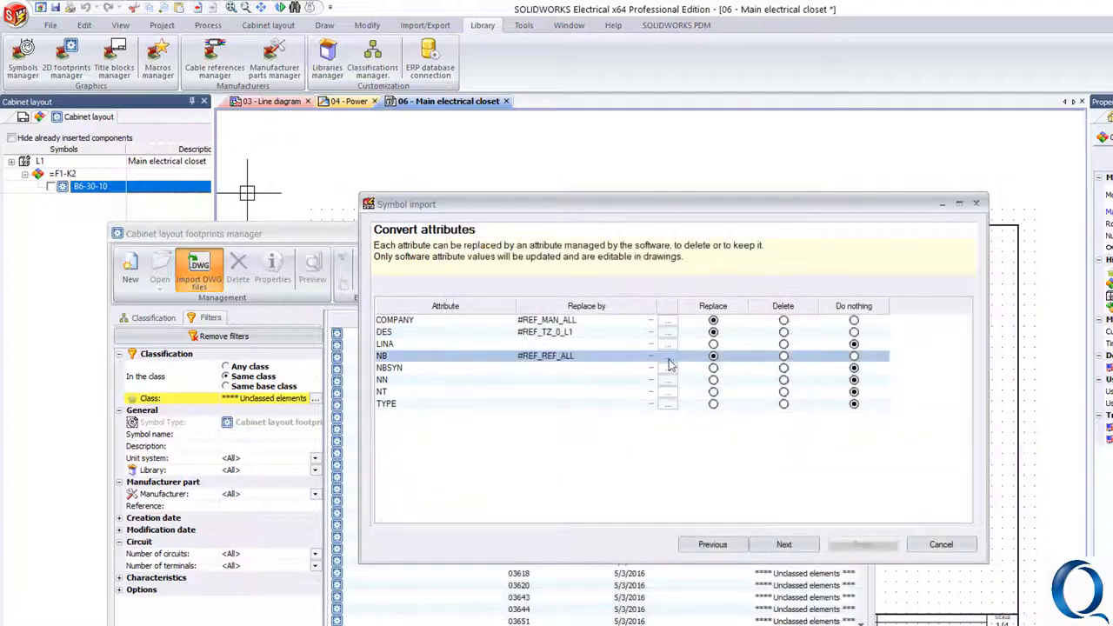
click(669, 368)
double_click(791, 345)
click(788, 548)
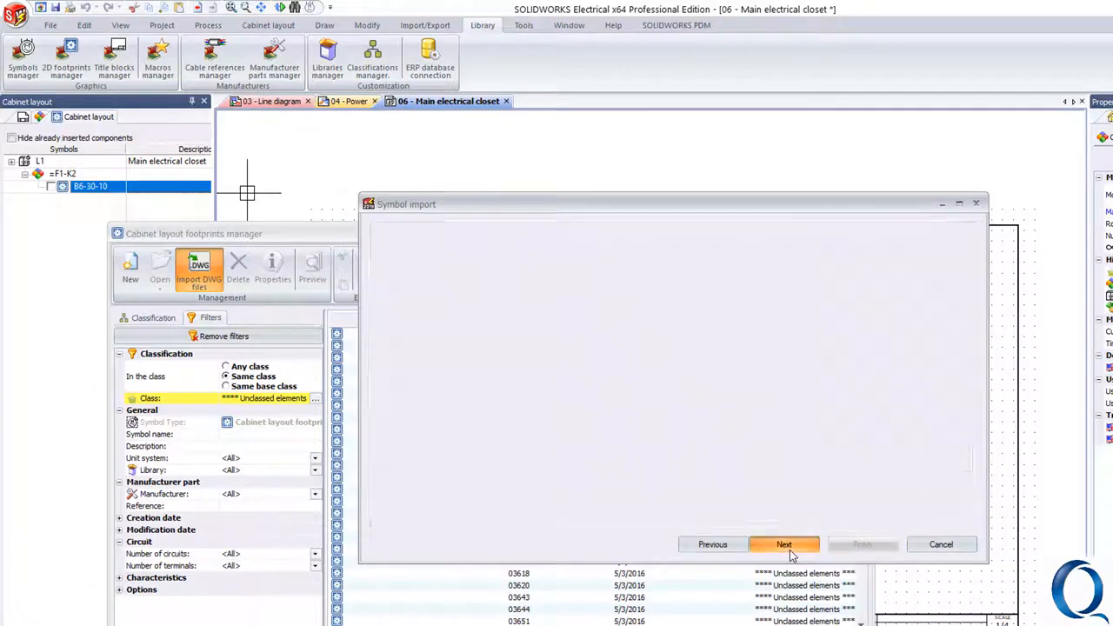
click(862, 544)
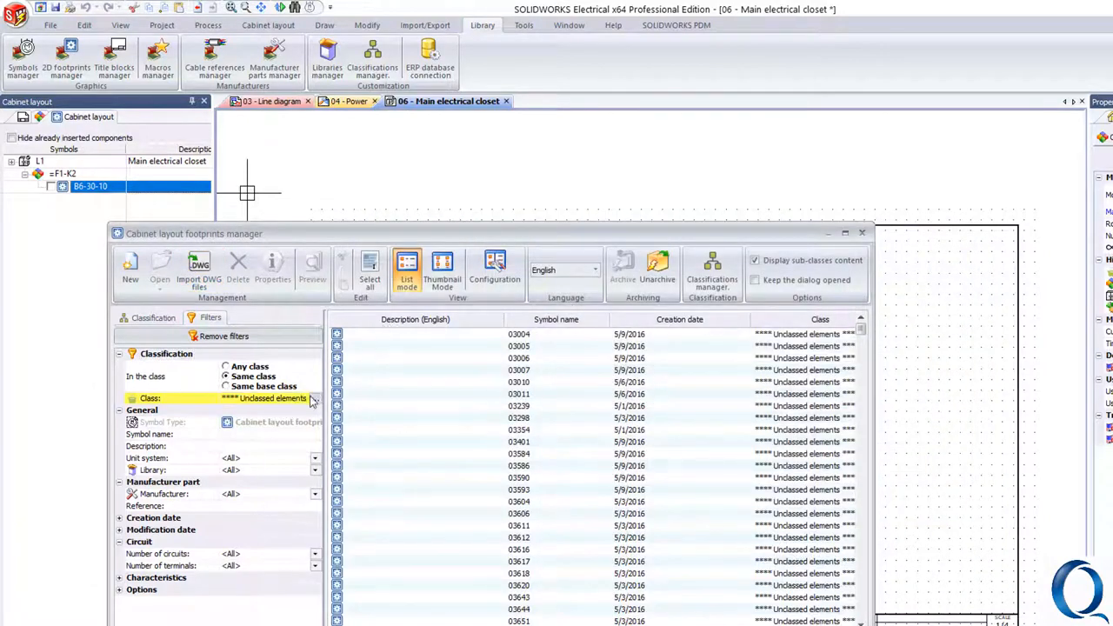
Locate the imported contactor footprint by removing the filters and sorting by creation date, and open its properties.
click(224, 336)
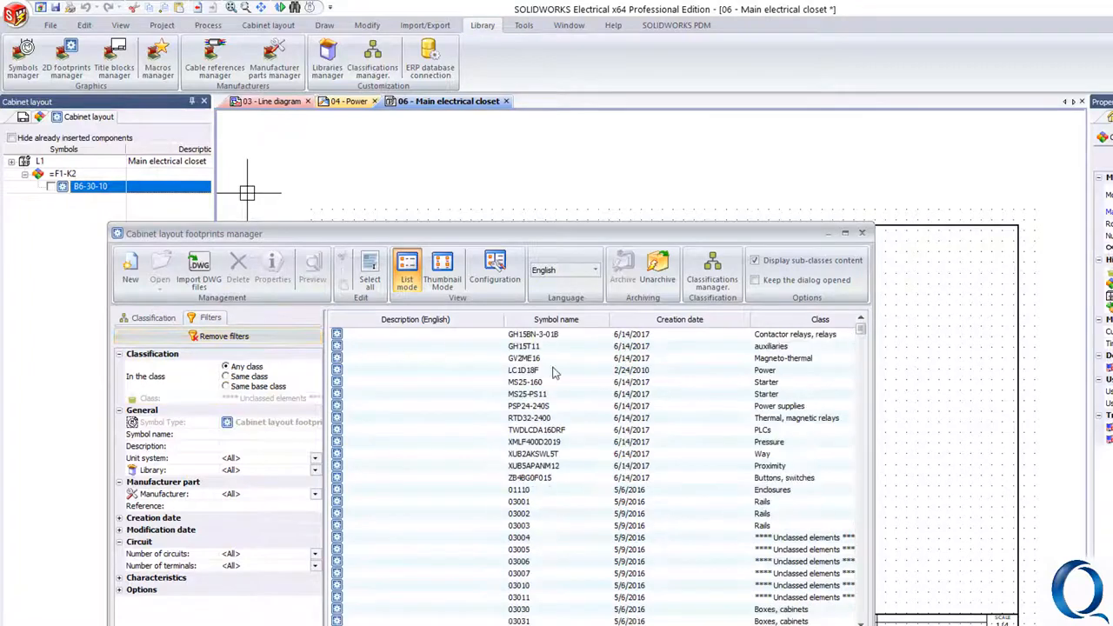
click(672, 320)
click(603, 341)
right_click(556, 339)
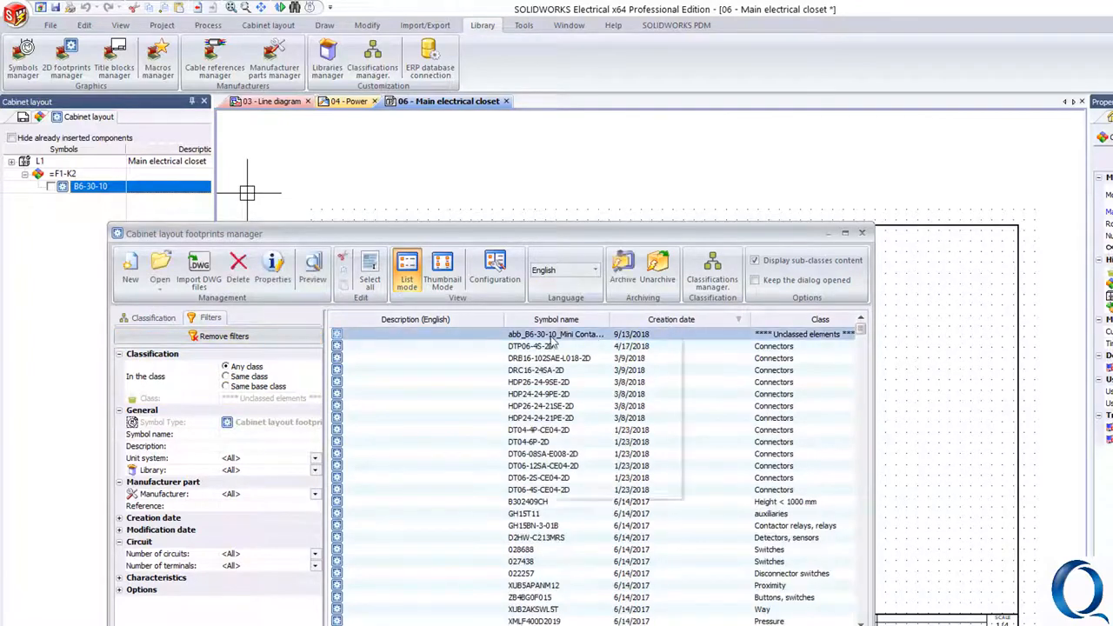
click(607, 469)
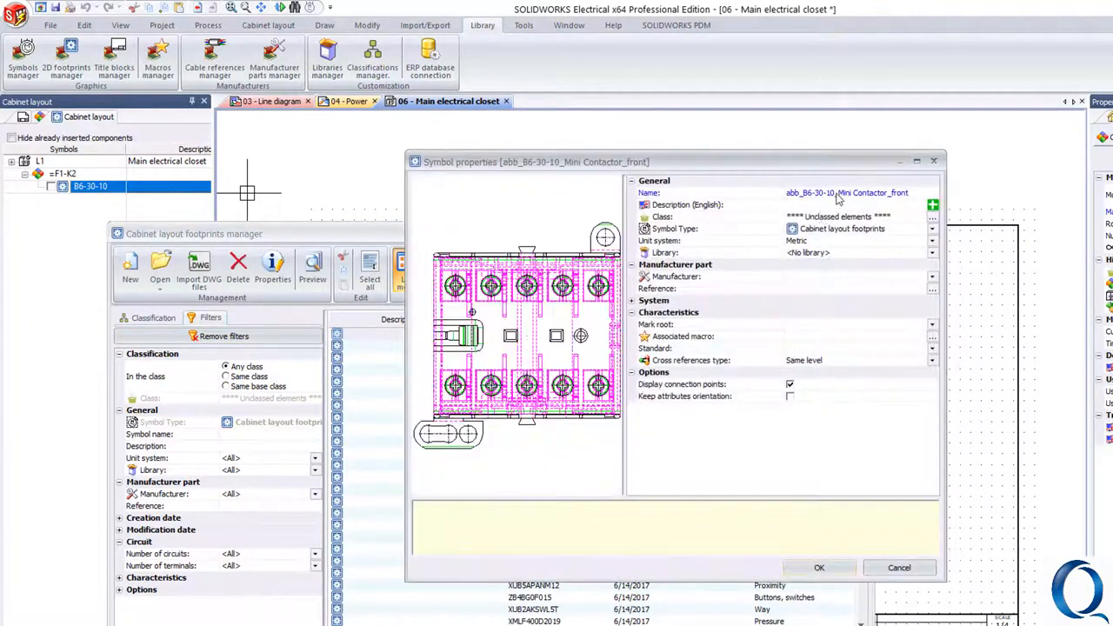
Rename the imported contactor footprint as B6-30-10-A.
click(838, 198)
click(807, 195)
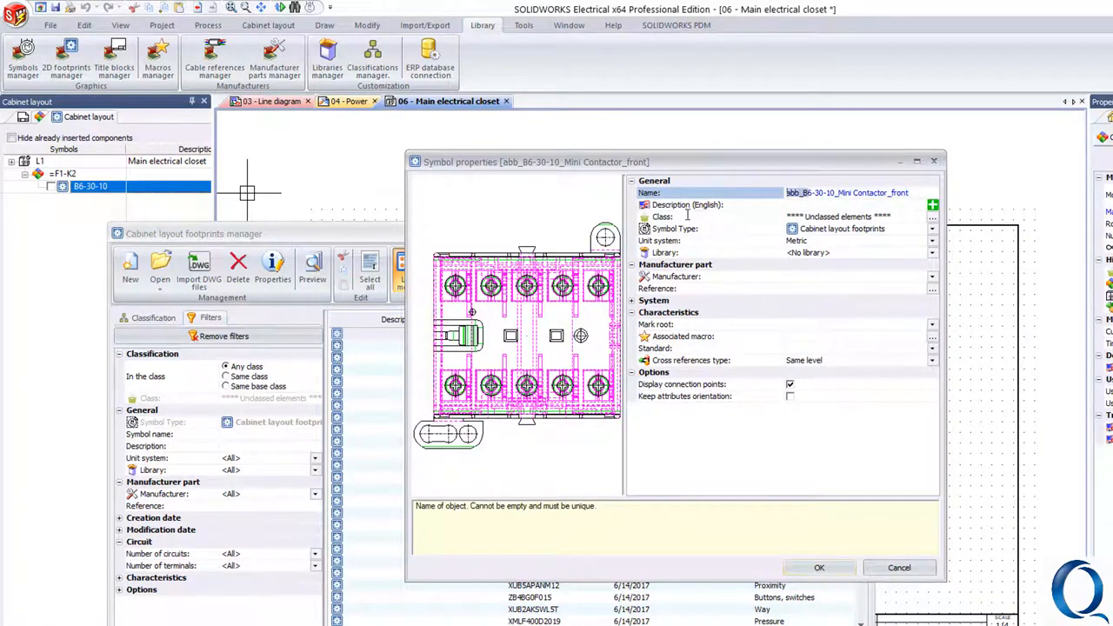
key(BackSpace)
key(BackSpace)
key(BackSpace)
key(BackSpace)
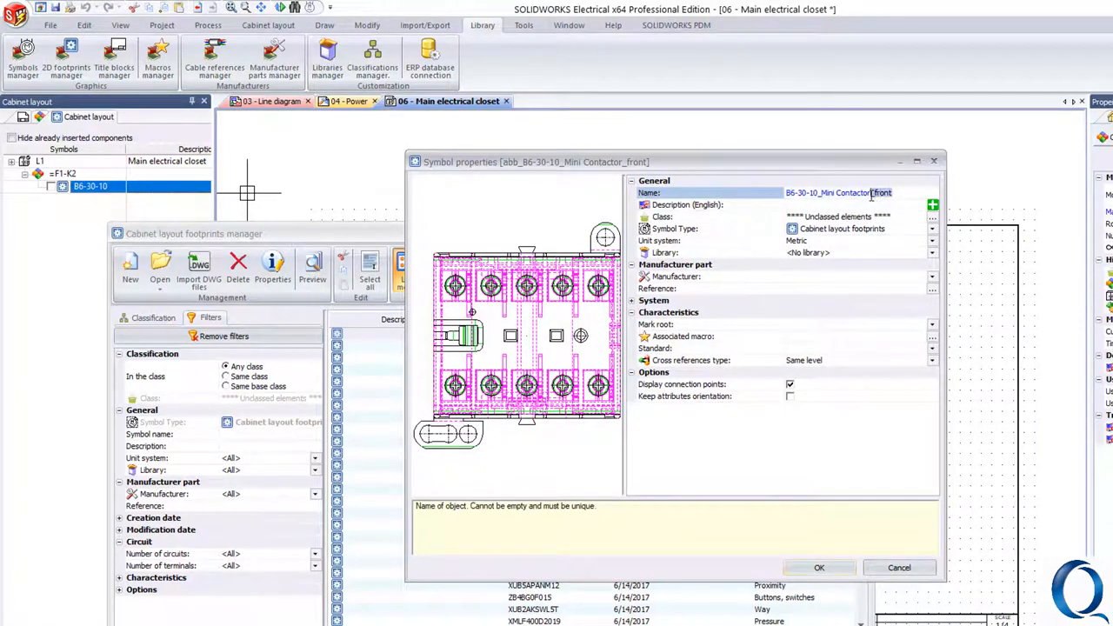
key(Delete)
click(807, 441)
click(842, 195)
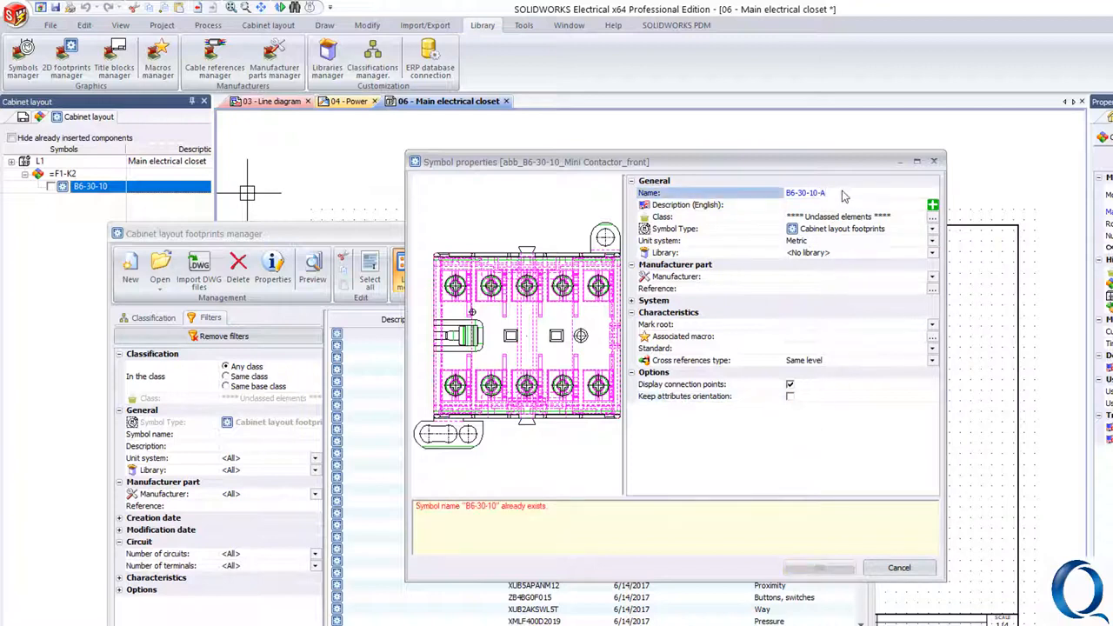
click(752, 476)
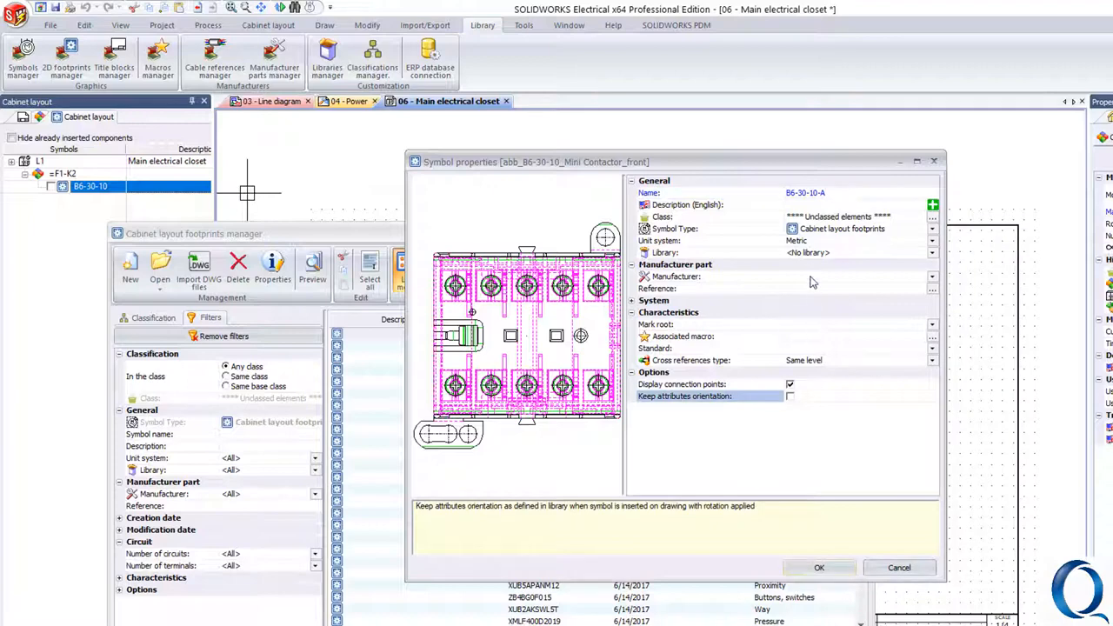
Remove the part filters, search for reference B6-30-10, and assign the ABB manufacturer part to the footprint.
click(931, 290)
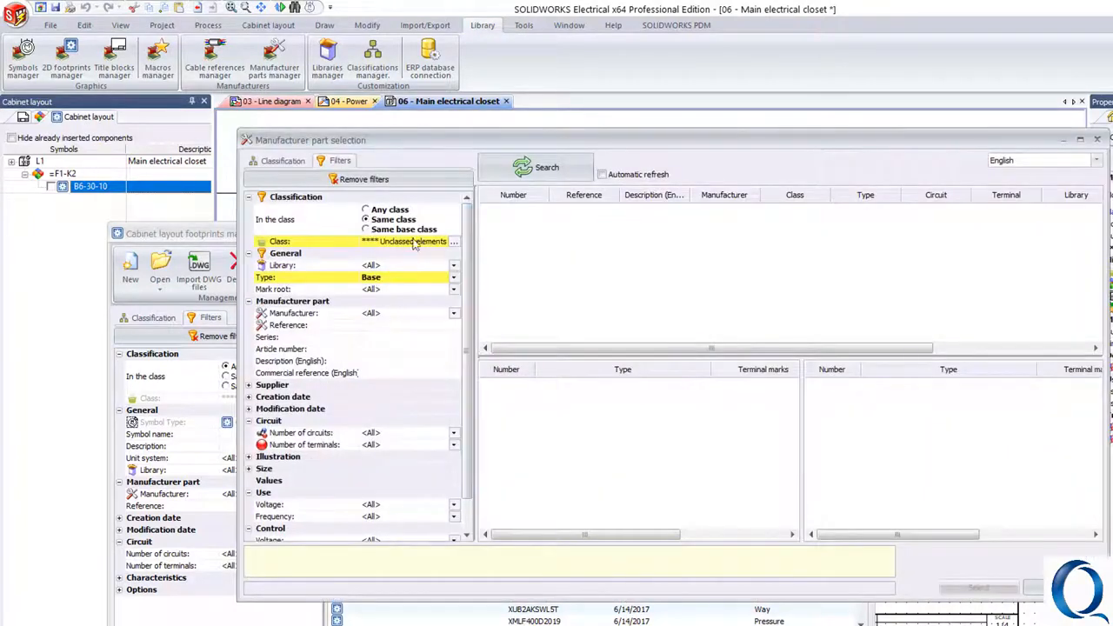
click(402, 325)
key(ctrl+v)
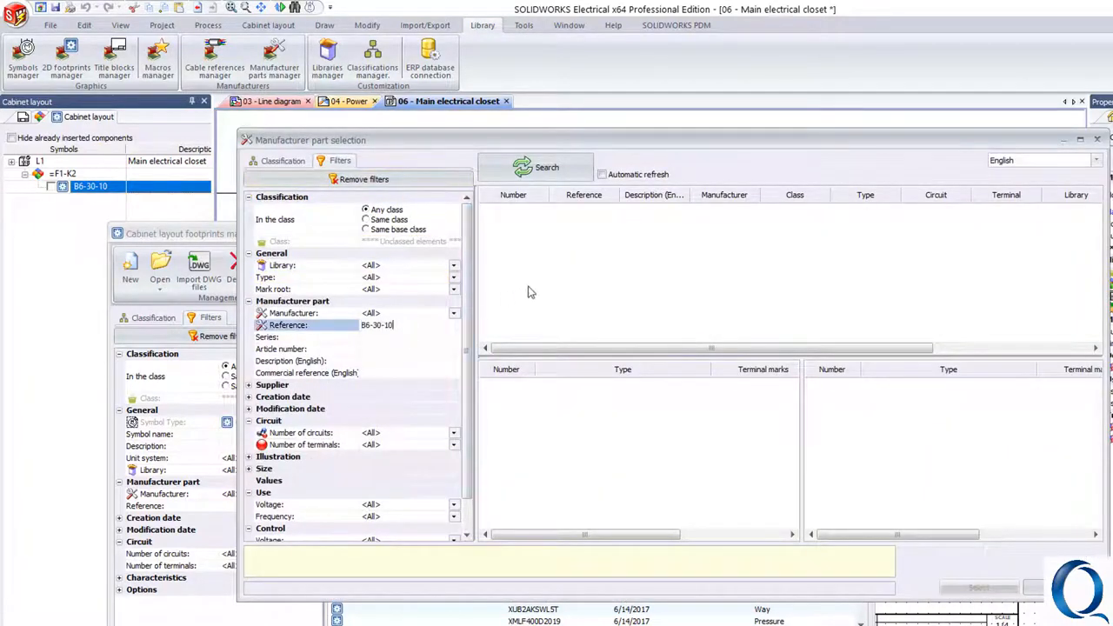
key(Return)
double_click(566, 211)
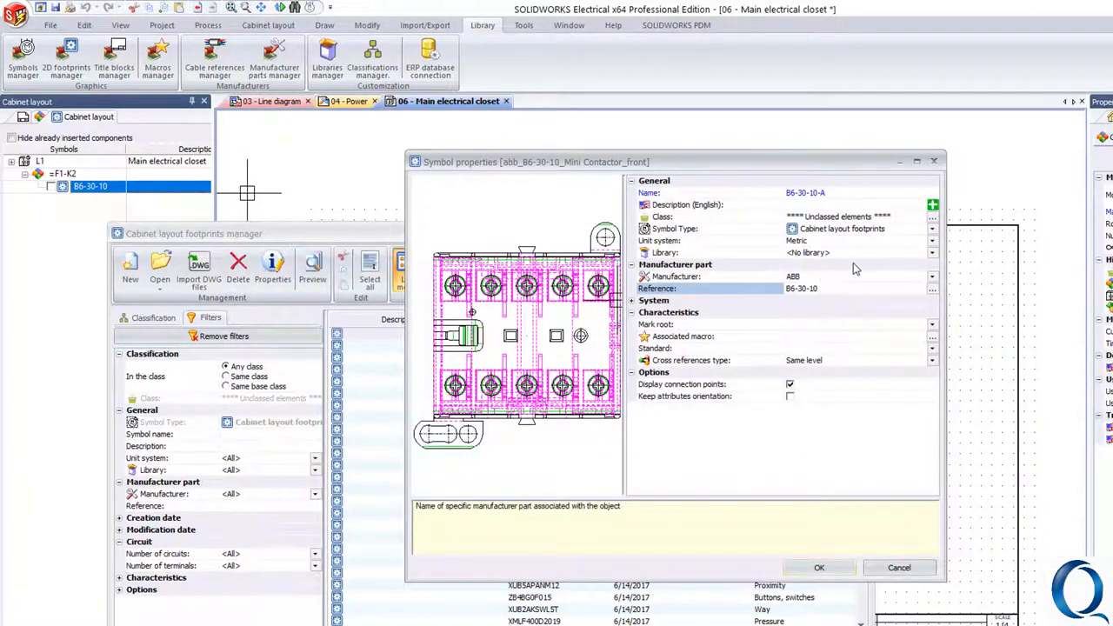
Assign the footprint to the class Contactor relays, relays, accept its properties, and close the footprints manager.
click(932, 217)
double_click(563, 299)
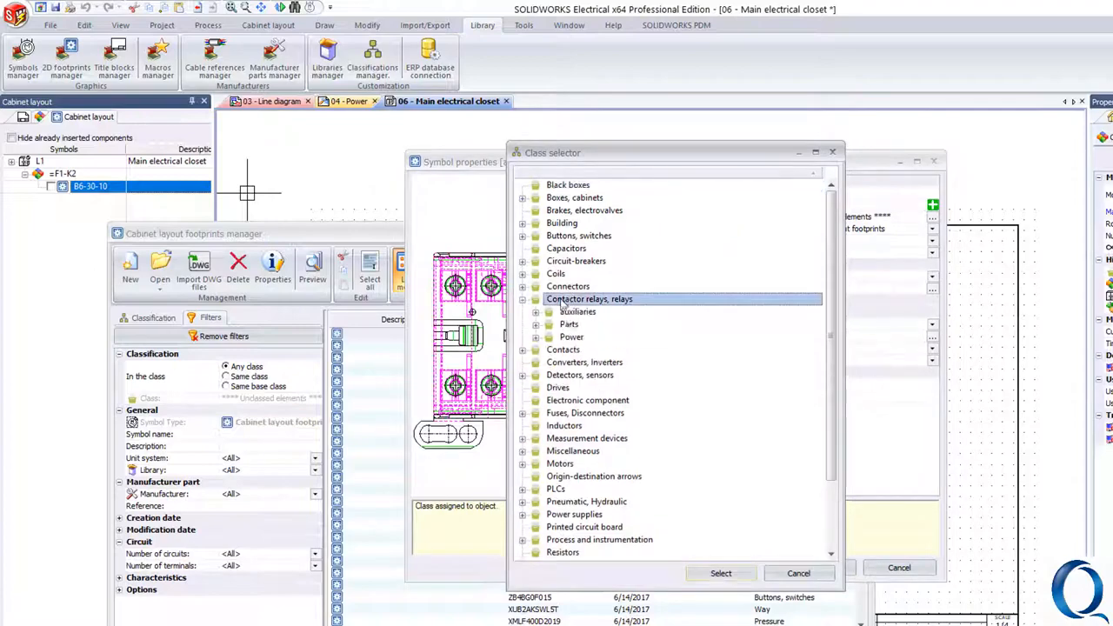
click(721, 574)
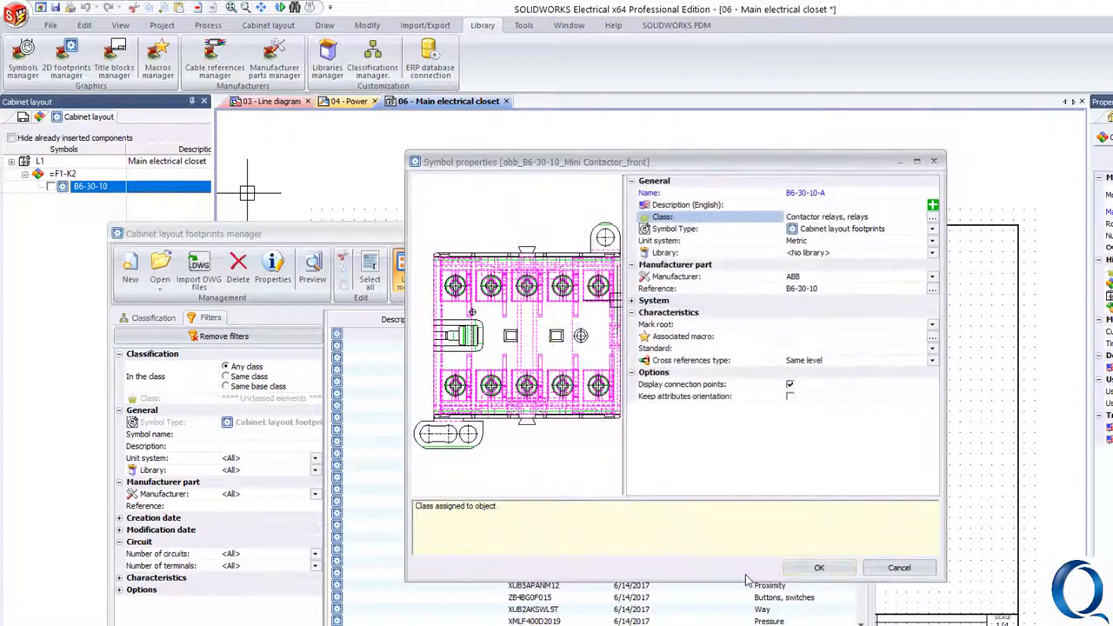
click(820, 567)
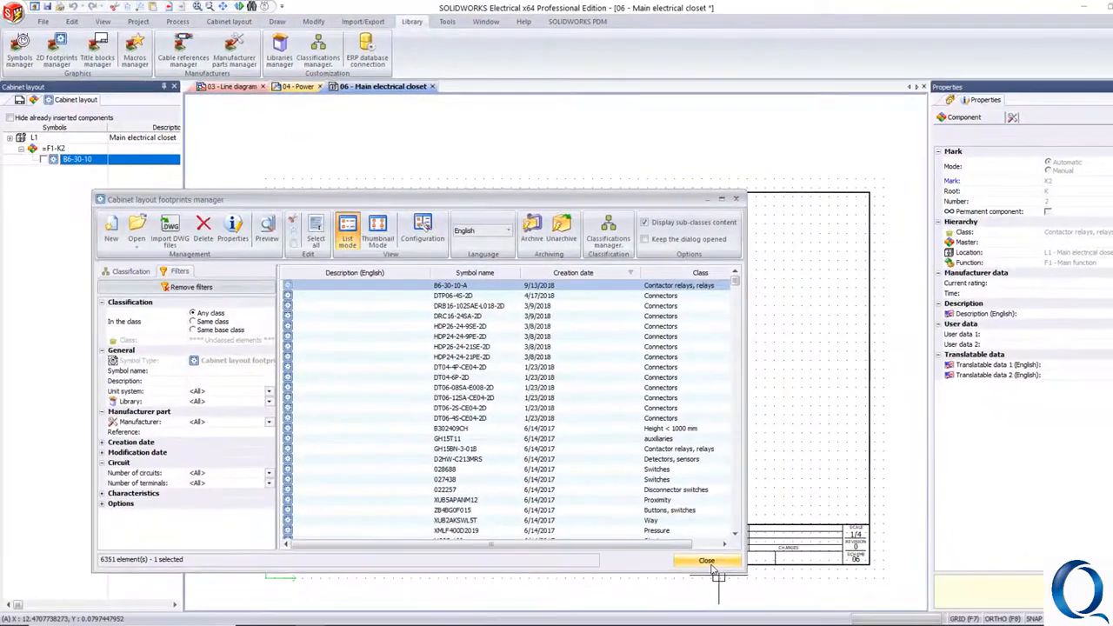
click(733, 582)
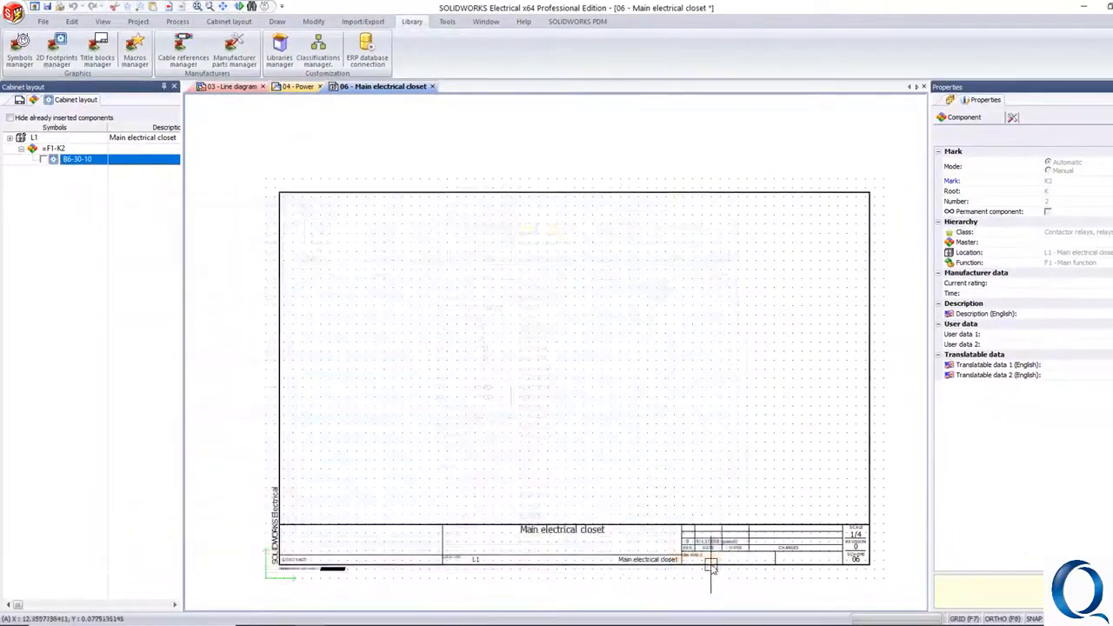
Insert component B6-30-10 into the main electrical closet drawing using the B6-30-10-A footprint instead of the default symbol.
right_click(76, 165)
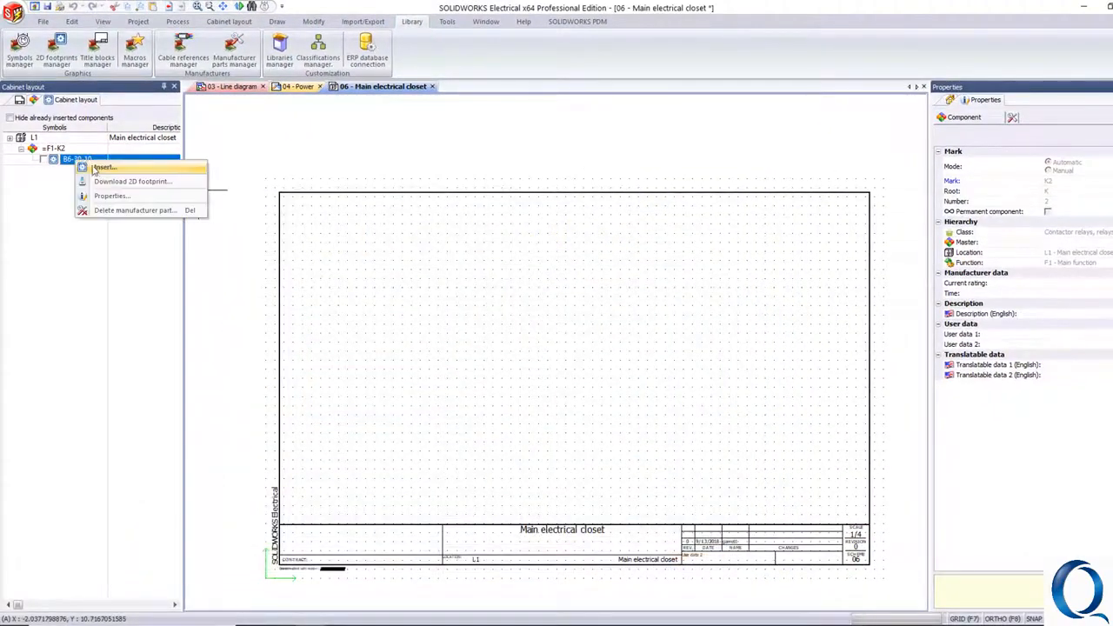
click(96, 171)
click(97, 297)
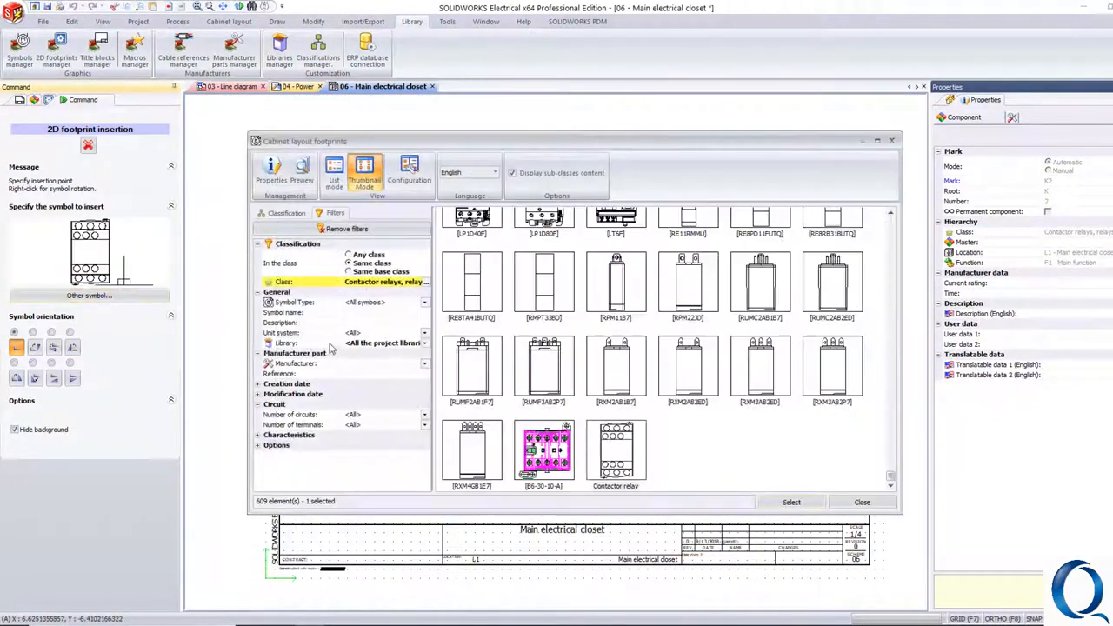
double_click(555, 452)
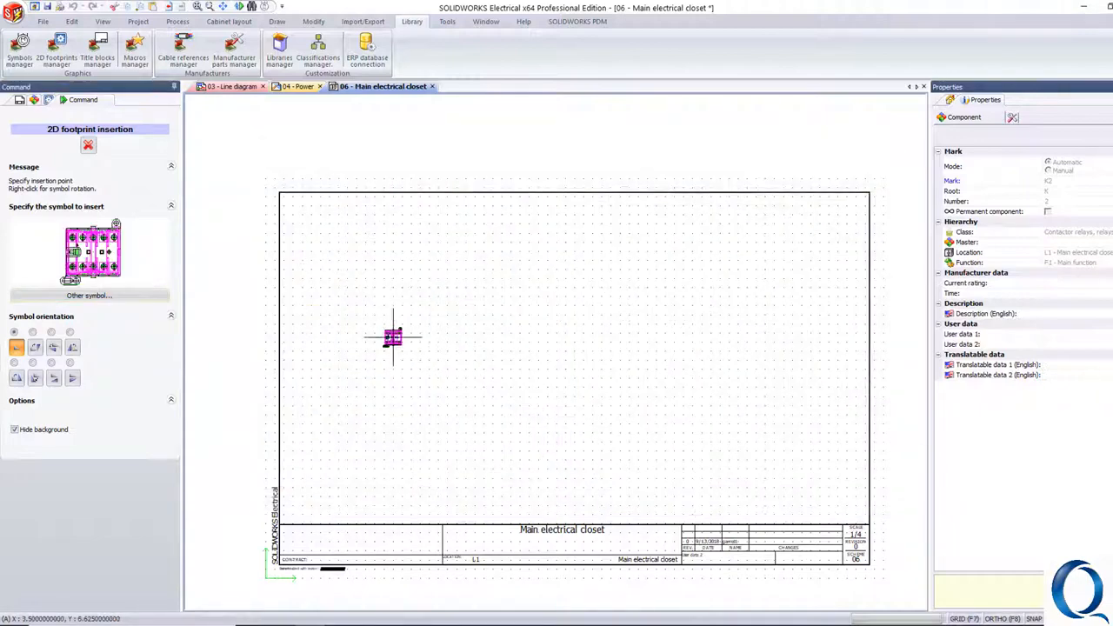
click(393, 337)
scroll(393, 337, up, 3)
middle_drag(393, 337, 592, 364)
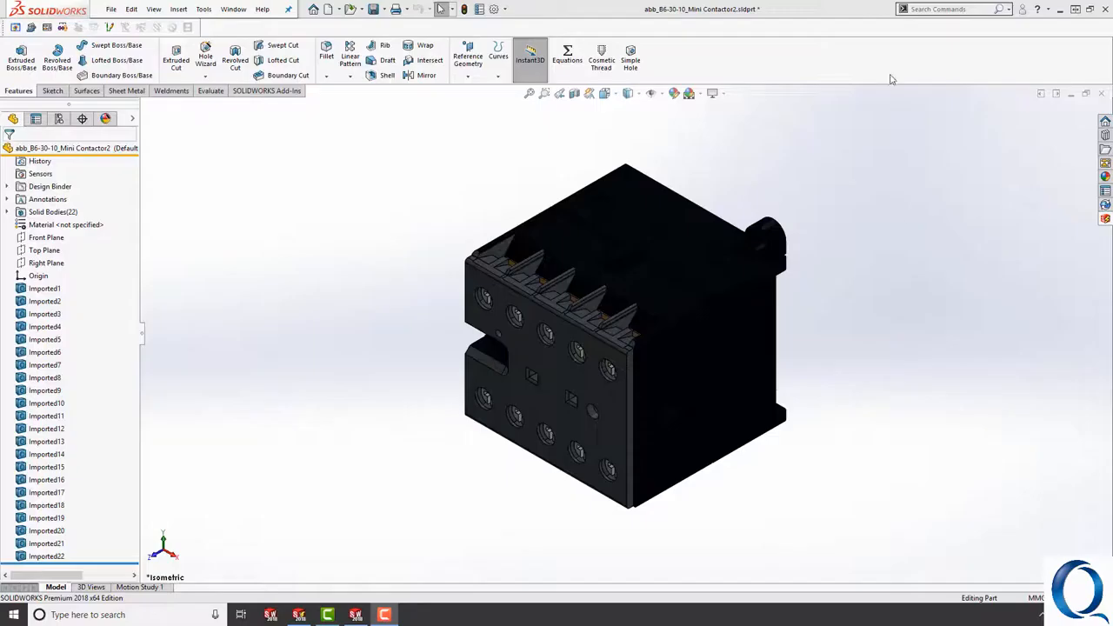
In SOLIDWORKS, run the Electrical Component Wizard on the contactor part and start adding all CPoints from manufacturer part.
click(934, 10)
text(electr)
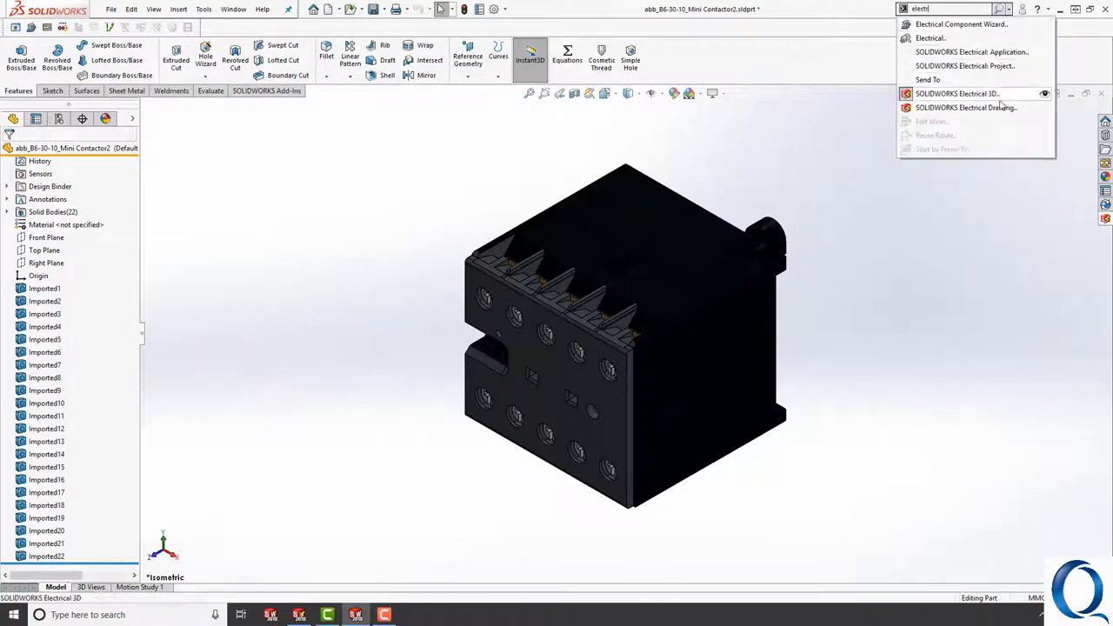
click(1000, 25)
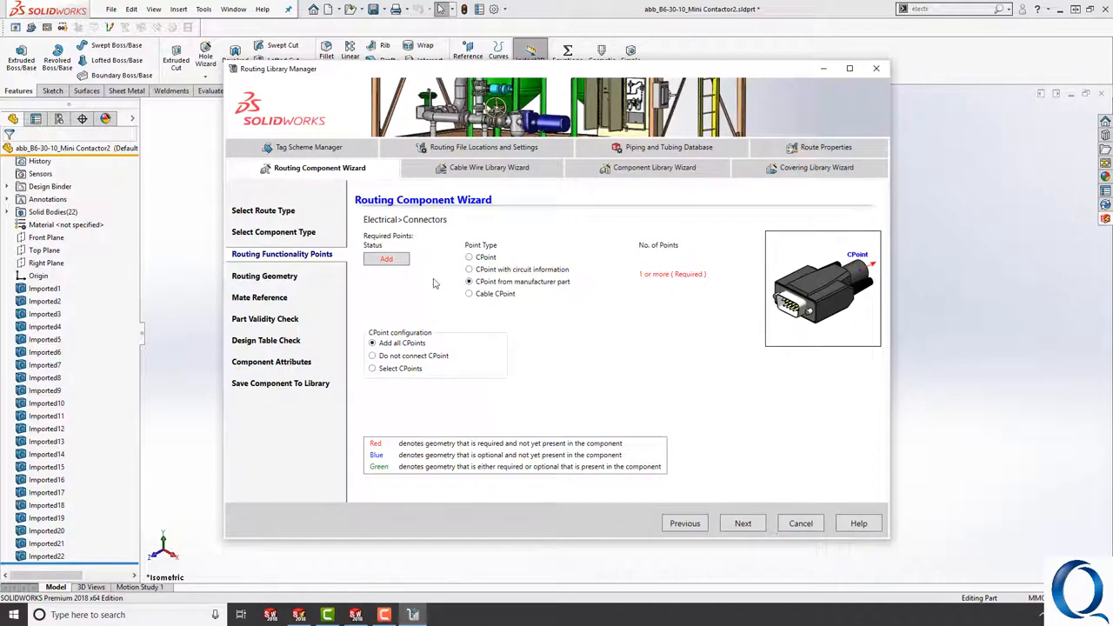
click(389, 259)
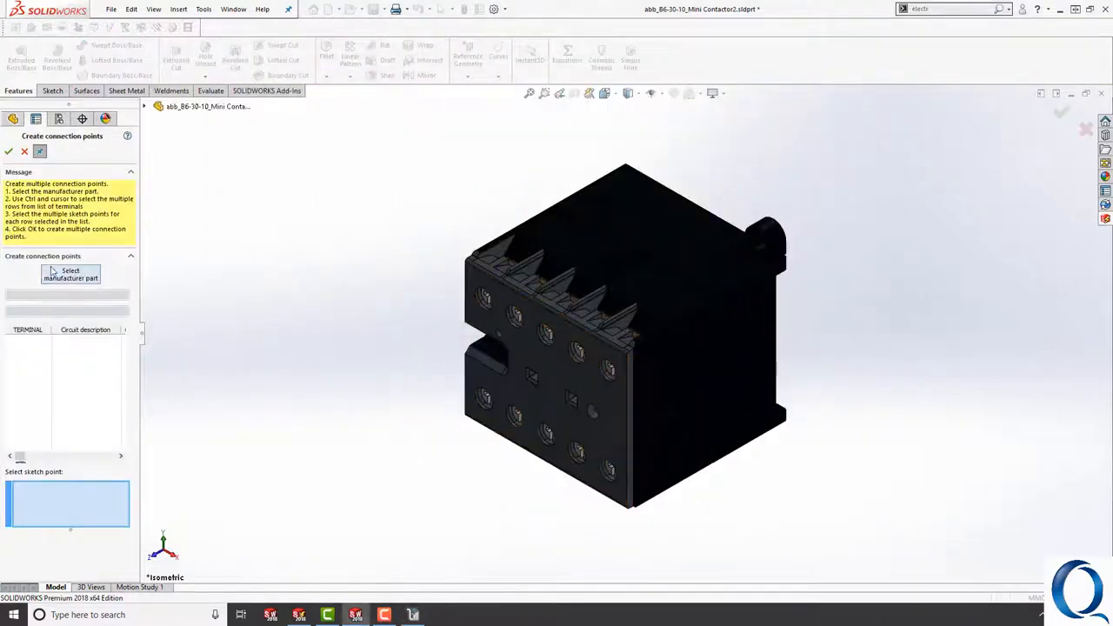
Search all classes for reference B6-30-10 and choose the ABB part as the source of the connection points.
click(71, 274)
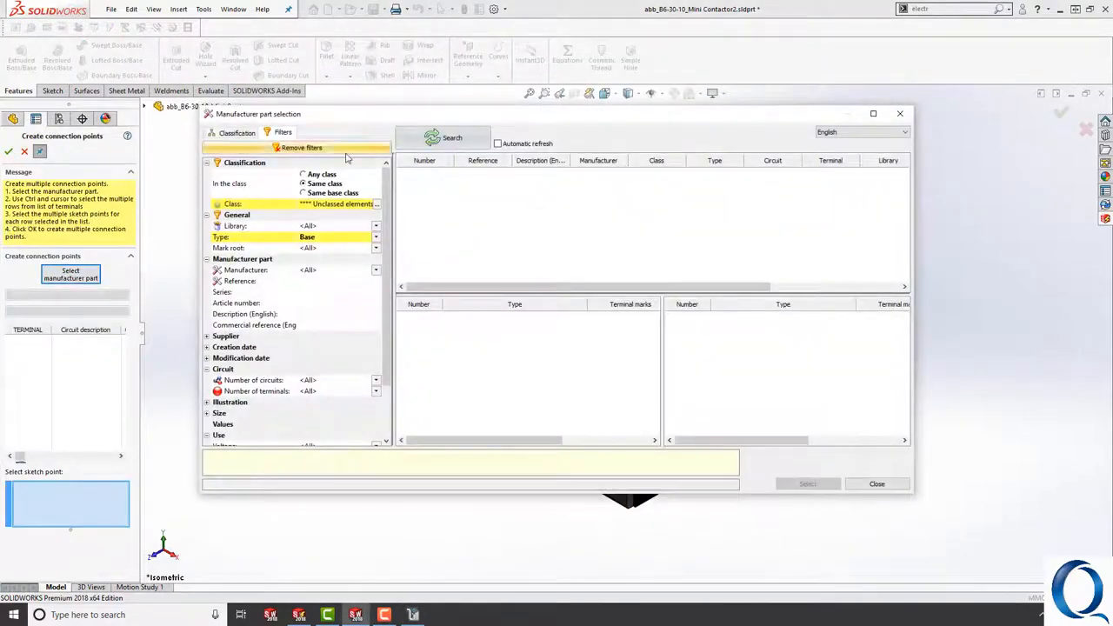
click(347, 149)
click(336, 282)
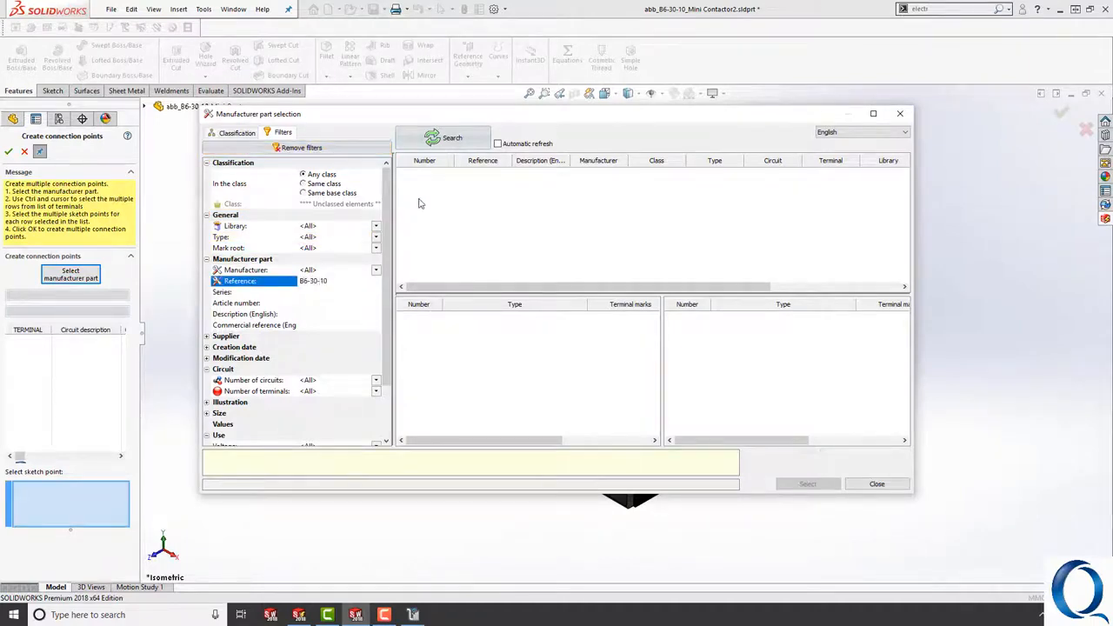
click(444, 138)
click(491, 171)
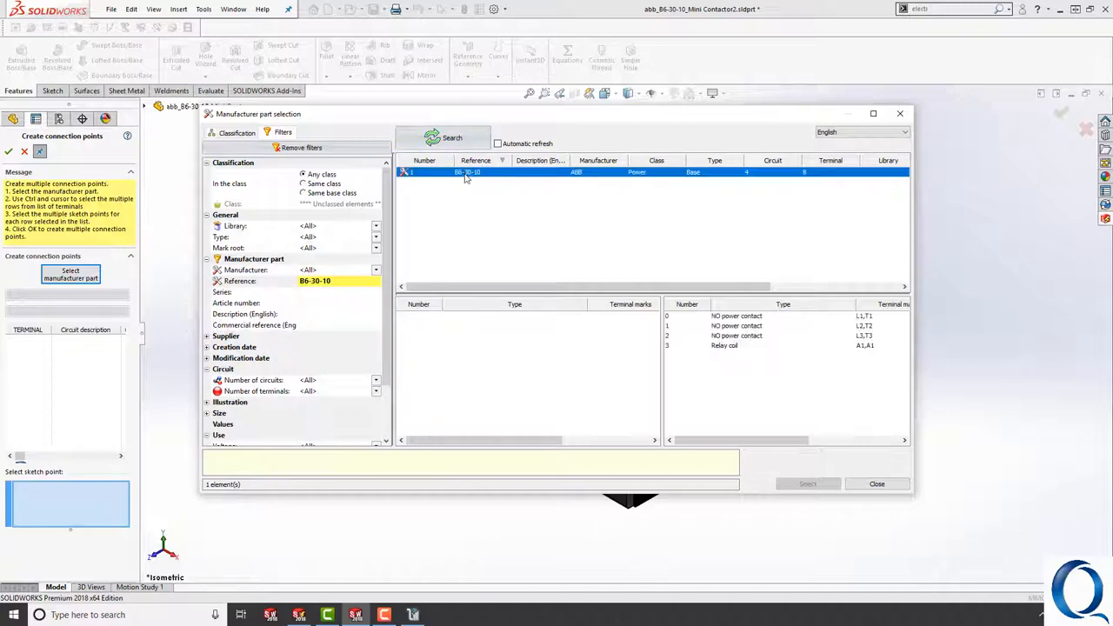
double_click(468, 172)
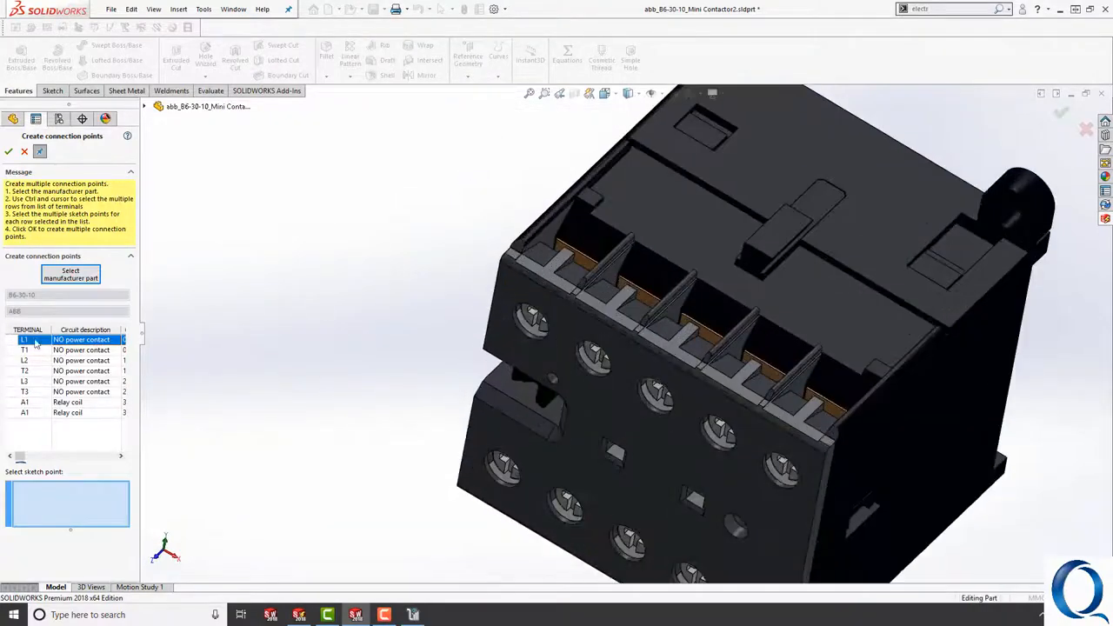
Create connection points with new sketch points for L1 and T1 on the upper and lower faces of the first terminal.
click(520, 335)
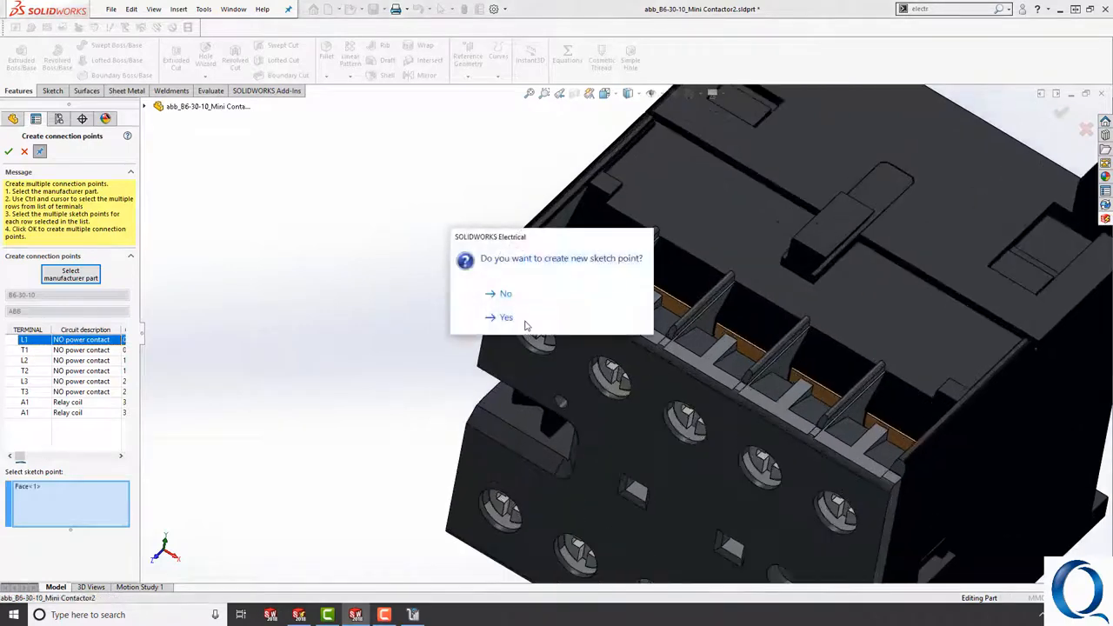
click(519, 321)
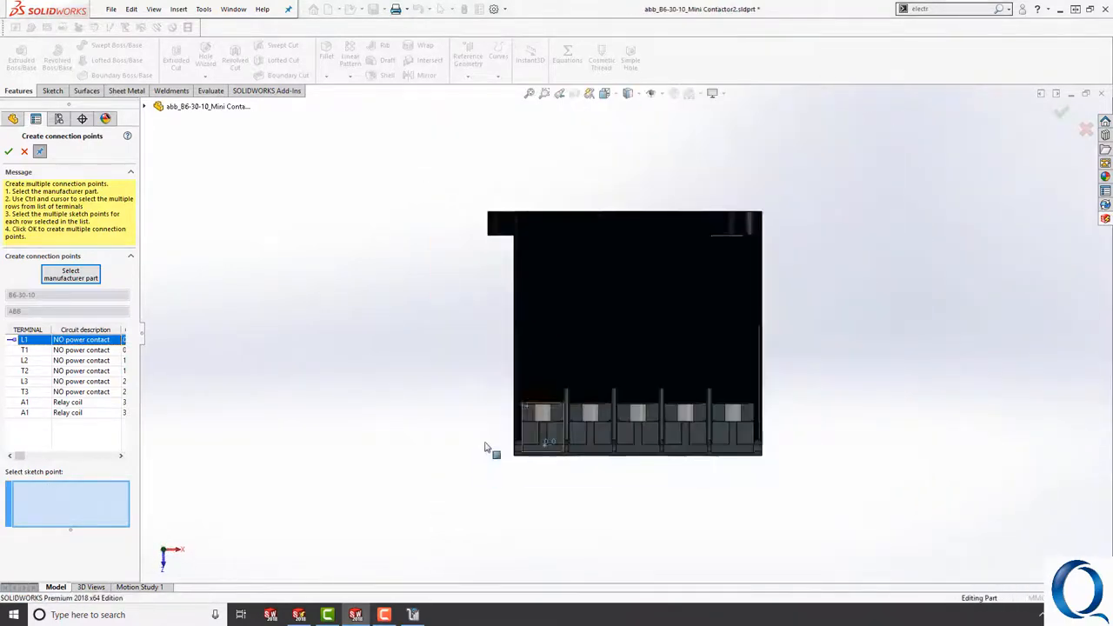
mouse_move(484, 445)
middle_down()
mouse_move(489, 298)
mouse_move(469, 156)
middle_up()
click(38, 352)
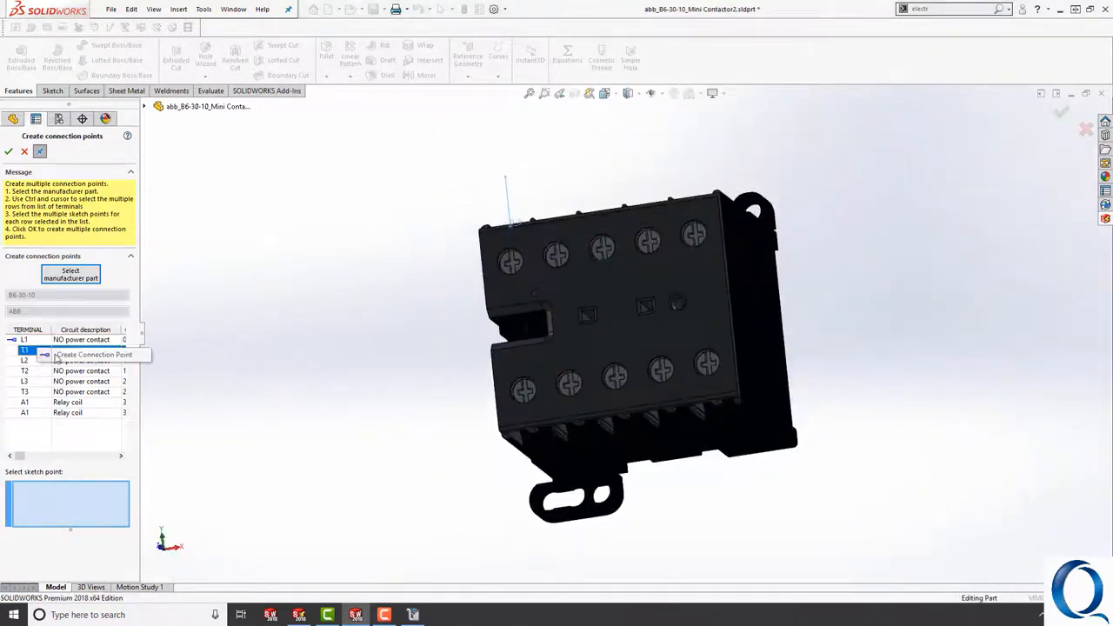
scroll(556, 321, down, 5)
click(511, 349)
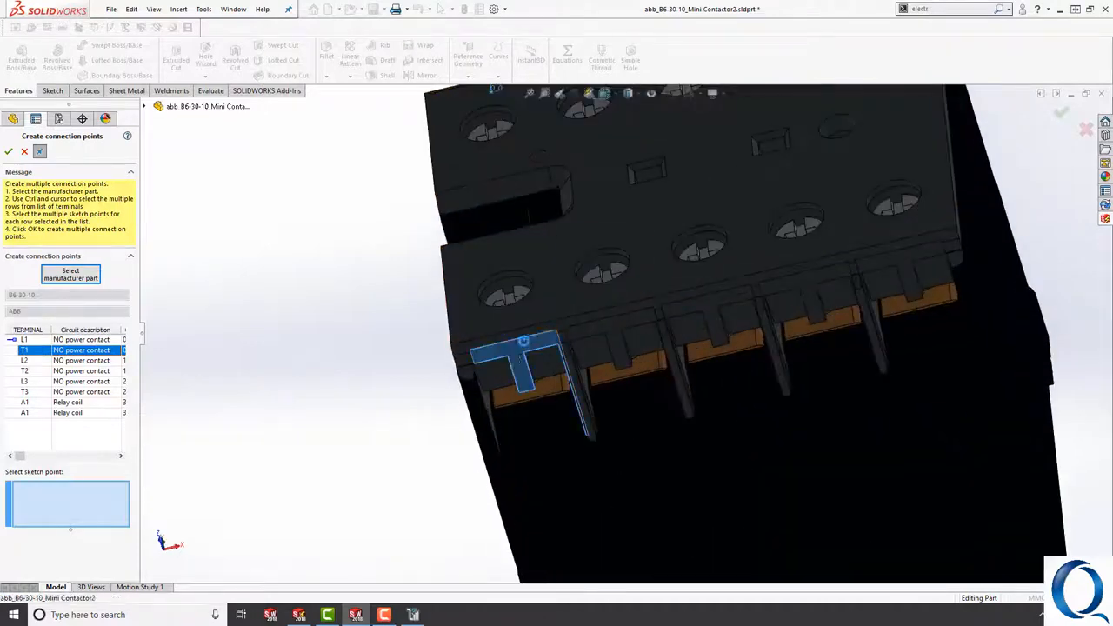
click(510, 294)
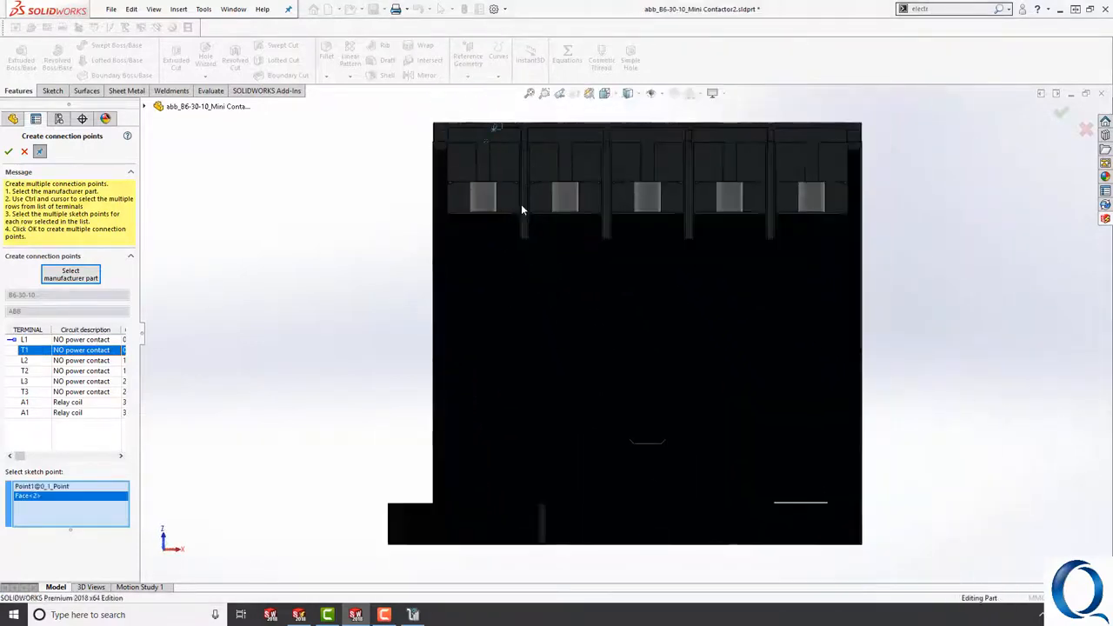
Create connection points with new sketch points for L2 and T2 on the upper and lower faces of the second terminal.
click(116, 360)
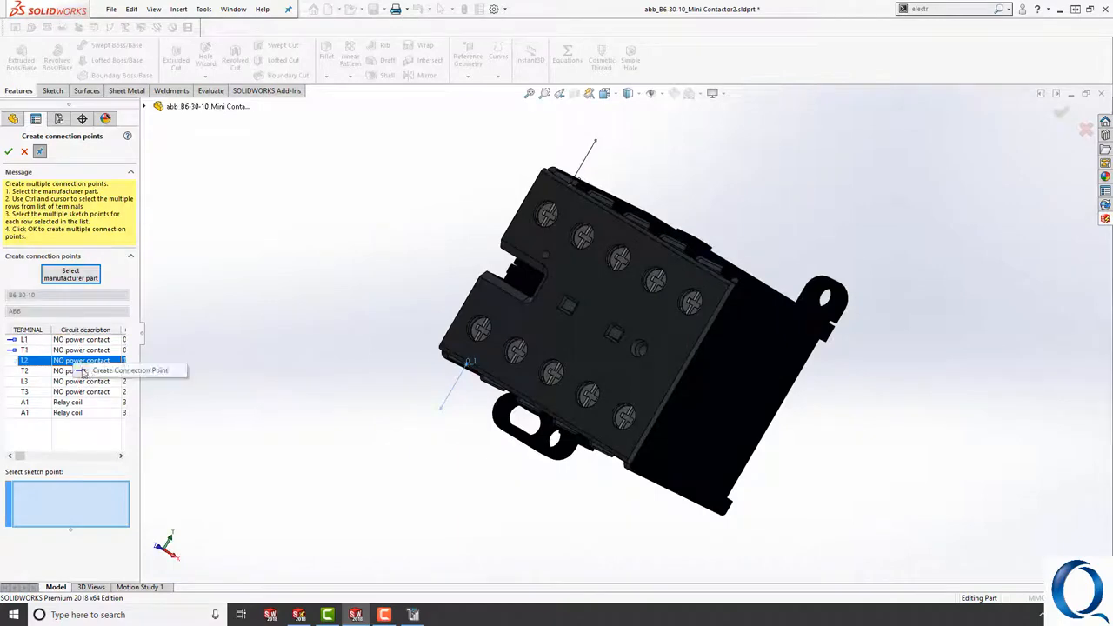
middle_drag(755, 160, 645, 321)
scroll(526, 292, down, 5)
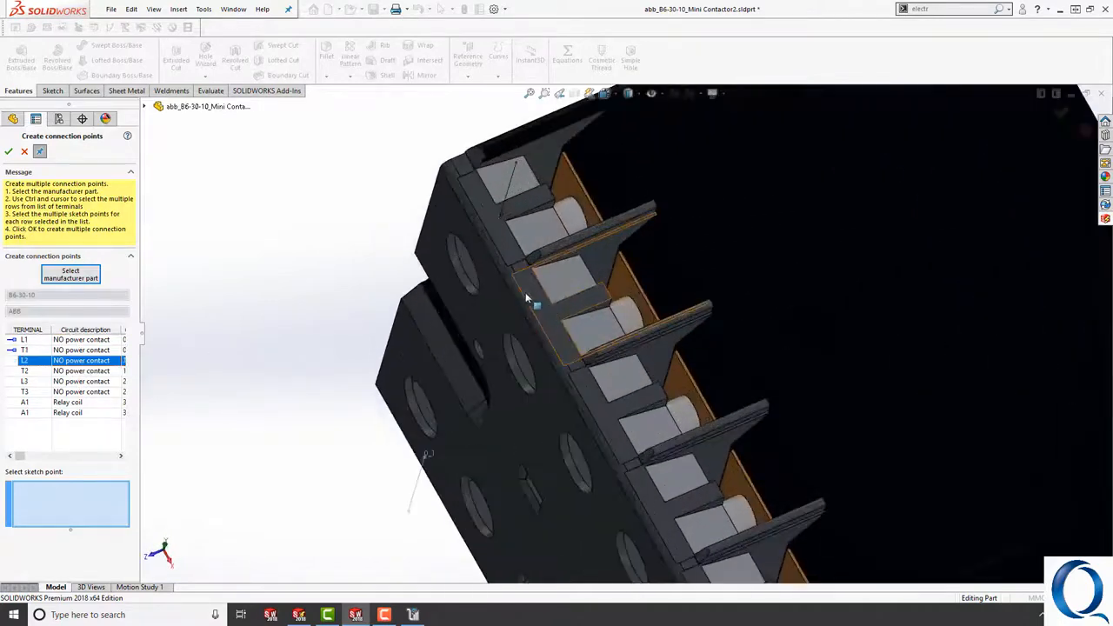
click(549, 316)
click(548, 317)
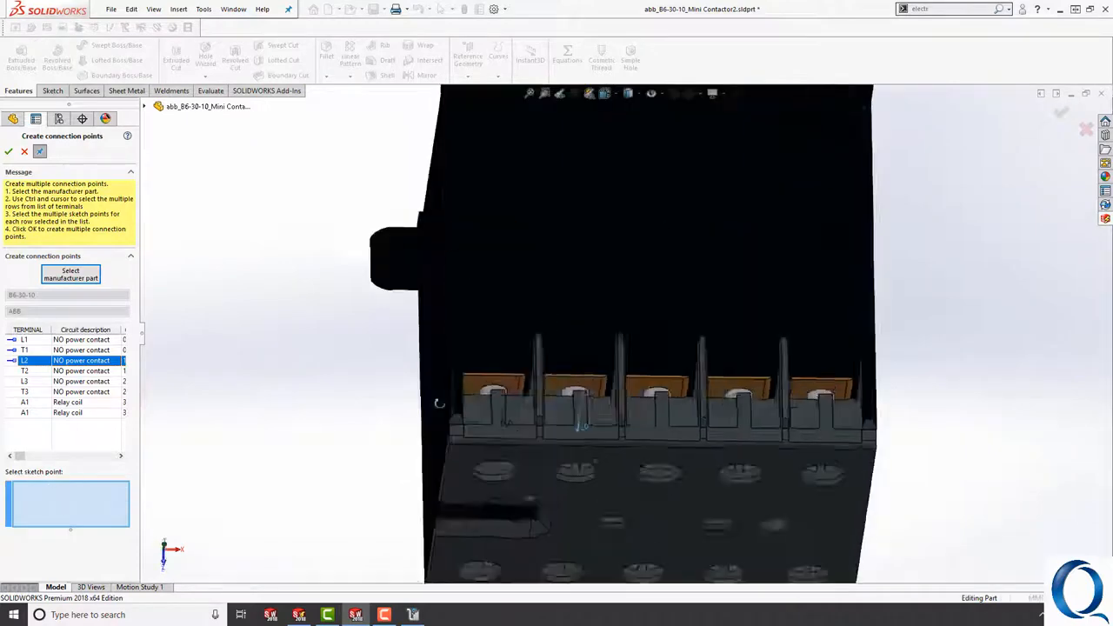
click(74, 371)
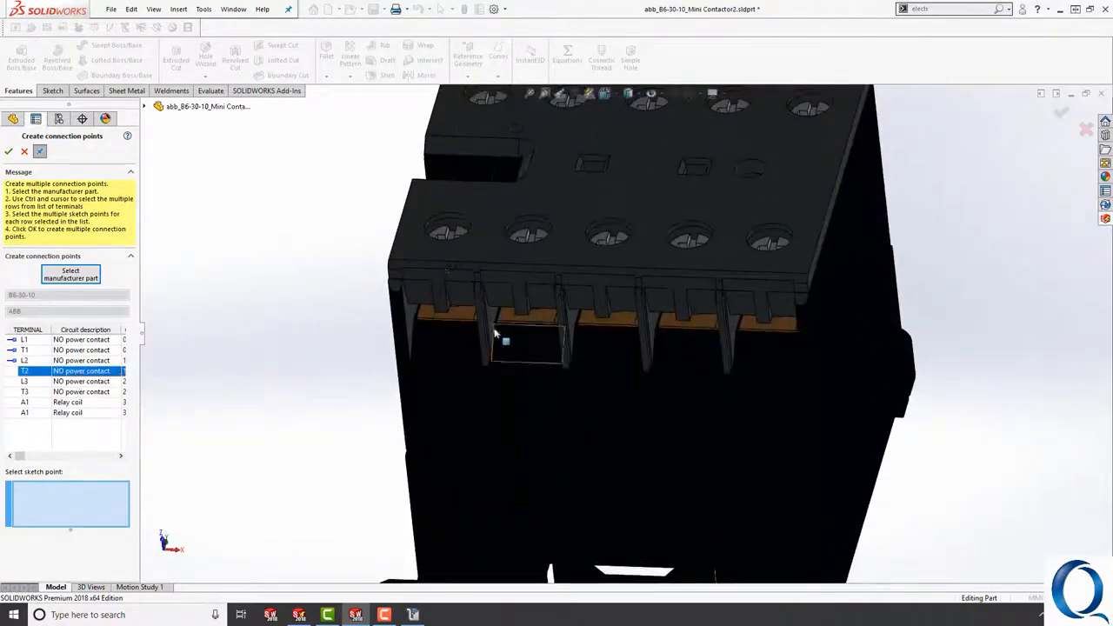
click(521, 298)
click(521, 316)
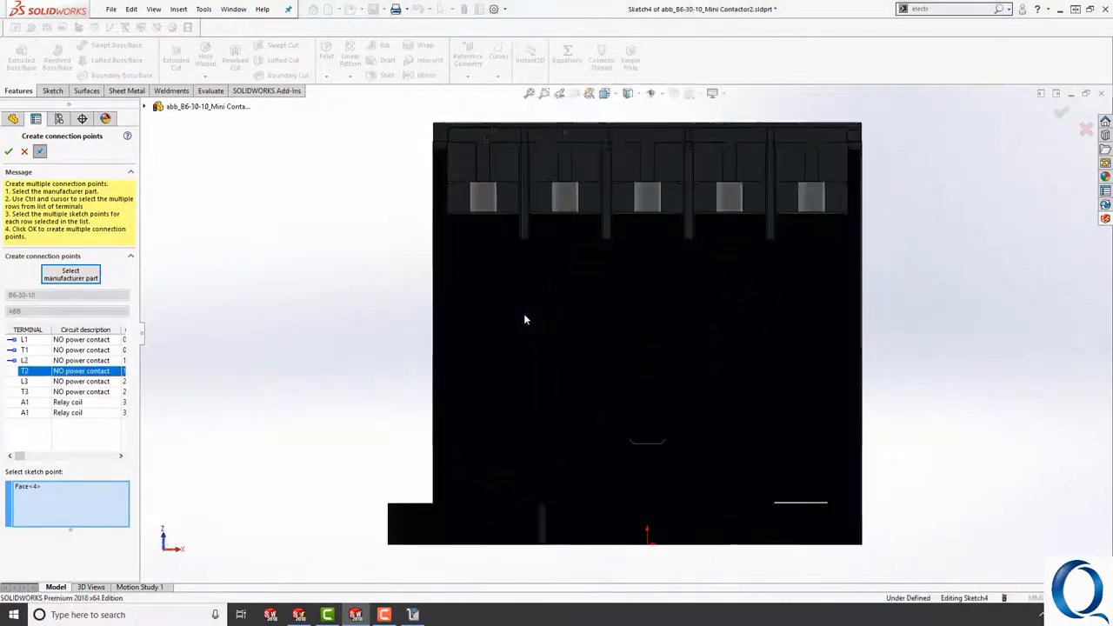
Create the L3 connection point with a new sketch point on the upper face of the third terminal.
click(87, 381)
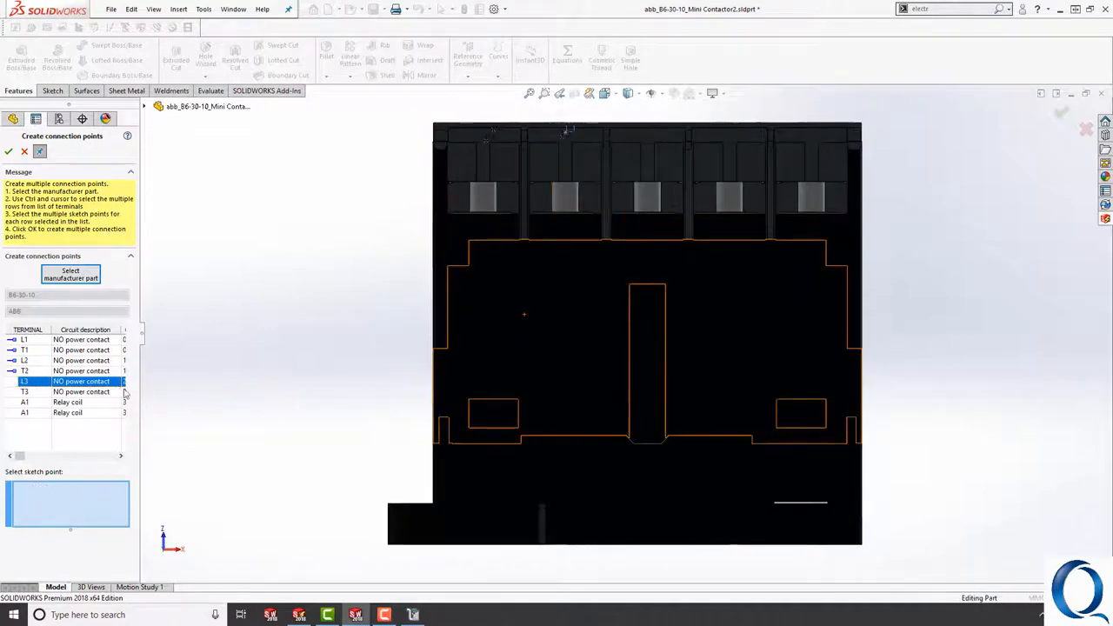
middle_drag(353, 283, 577, 216)
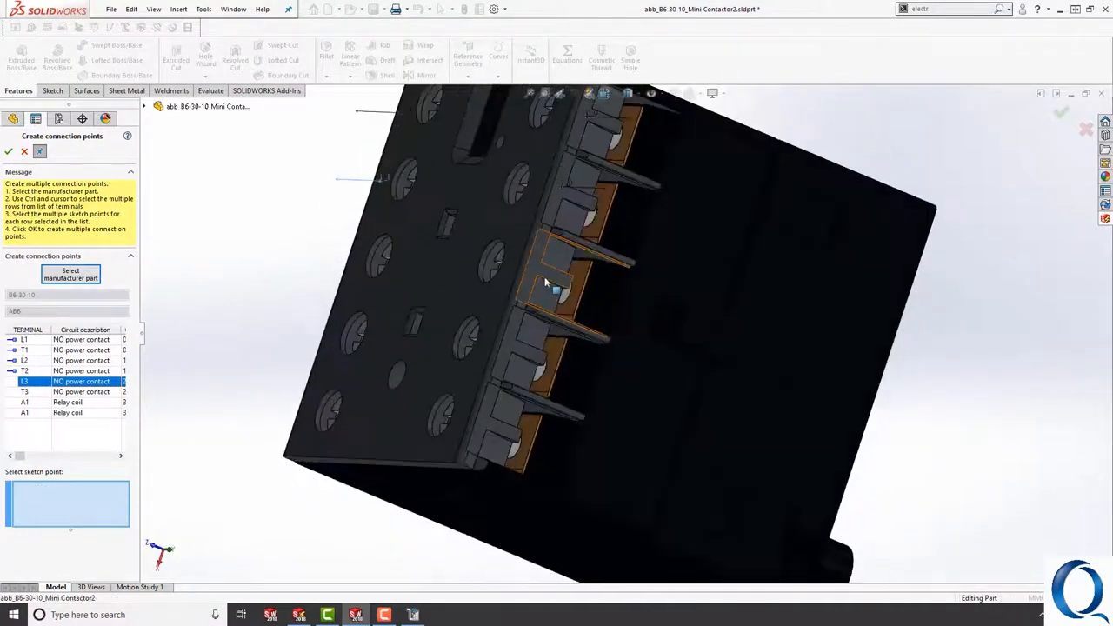
click(536, 272)
click(517, 314)
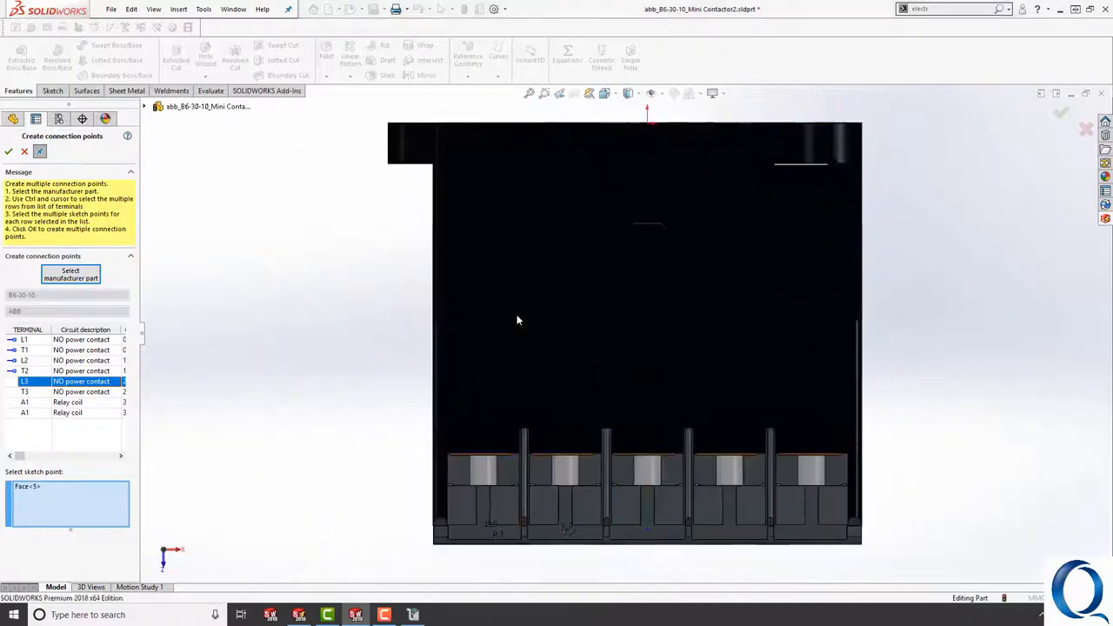
Create the T3 connection point with a new sketch point on the lower face of the third terminal.
middle_drag(392, 435, 393, 218)
click(78, 391)
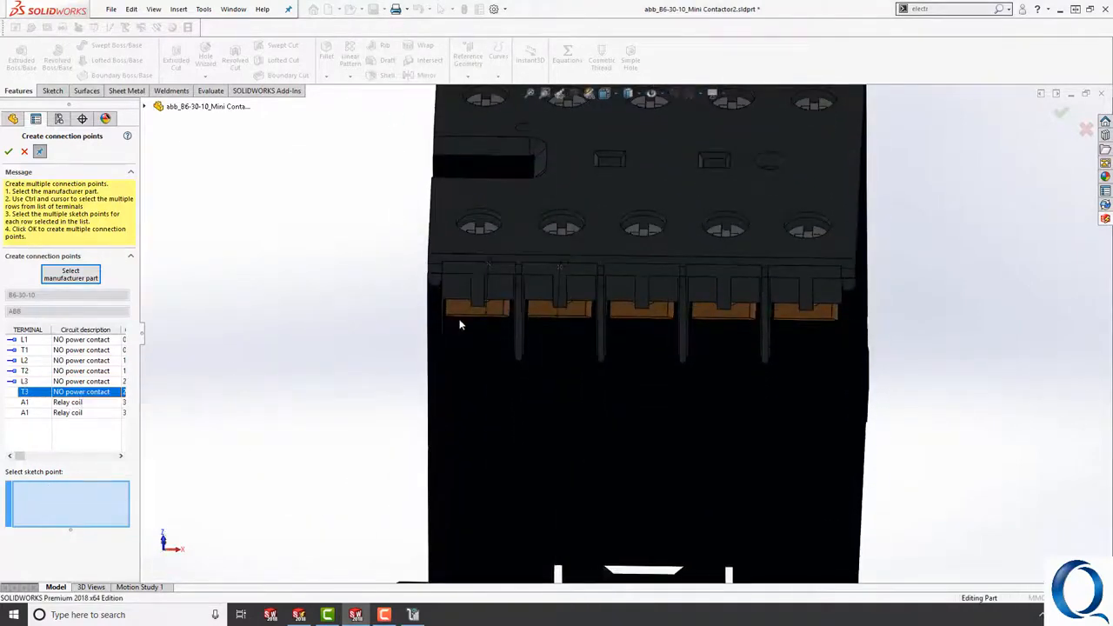
click(646, 302)
click(552, 315)
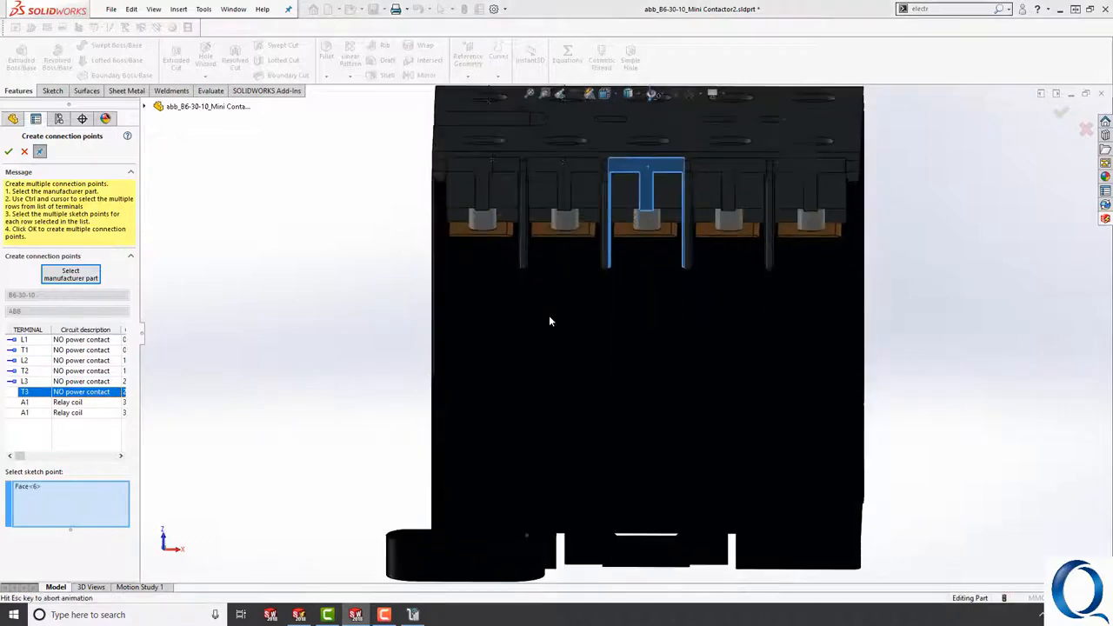
Create the connection point for the first A1 relay coil row with a new sketch point on the upper face of the fifth terminal.
click(65, 403)
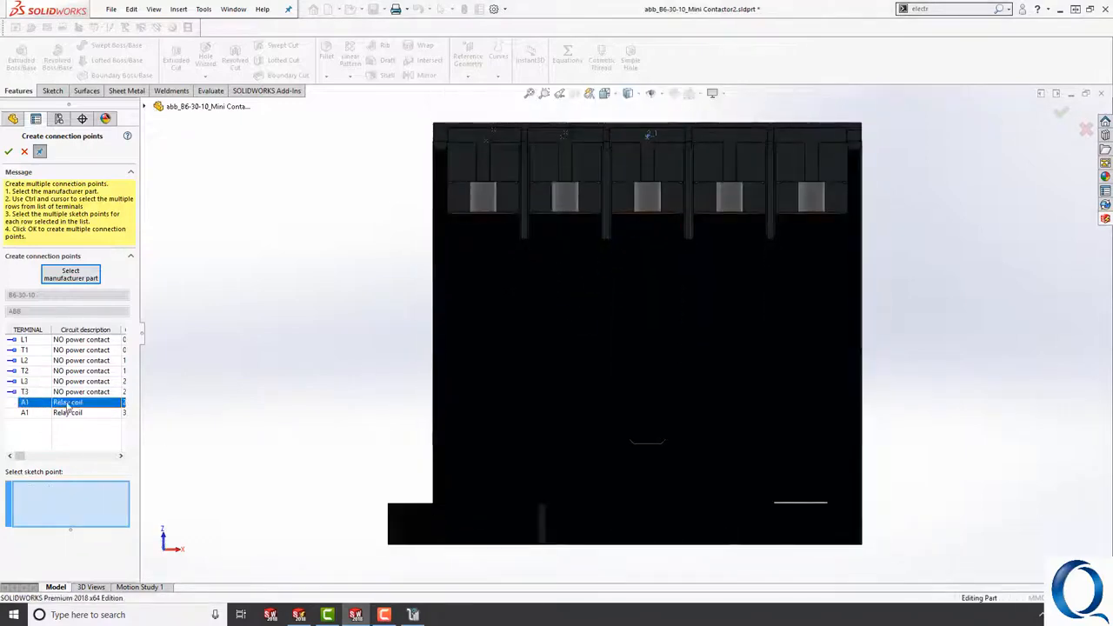
mouse_move(812, 230)
middle_down()
mouse_move(675, 322)
mouse_move(375, 355)
middle_up()
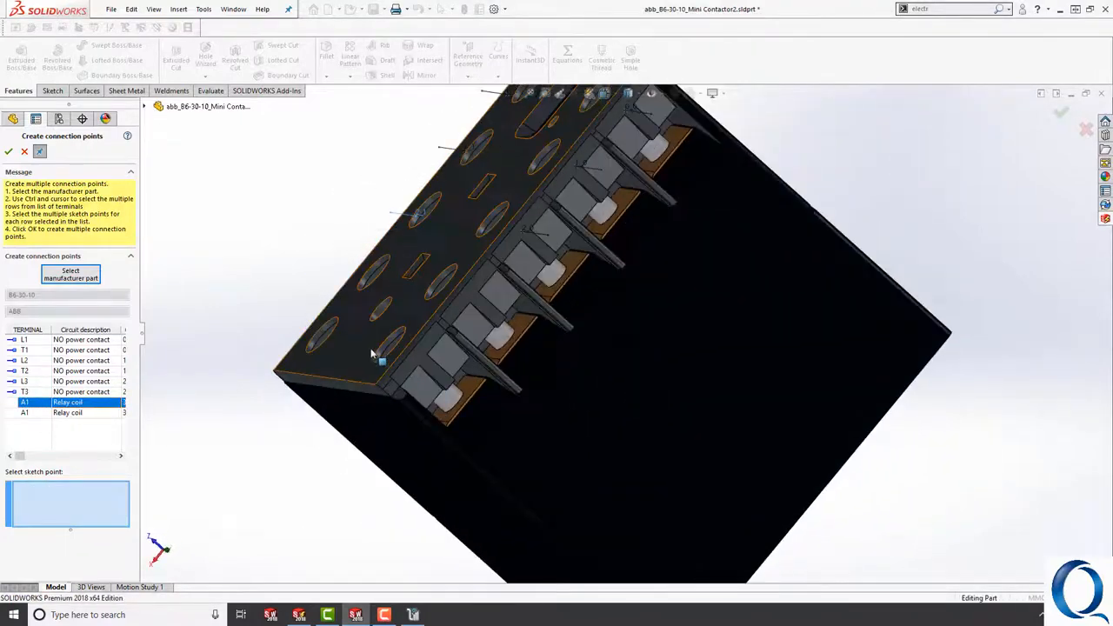
click(417, 362)
click(492, 318)
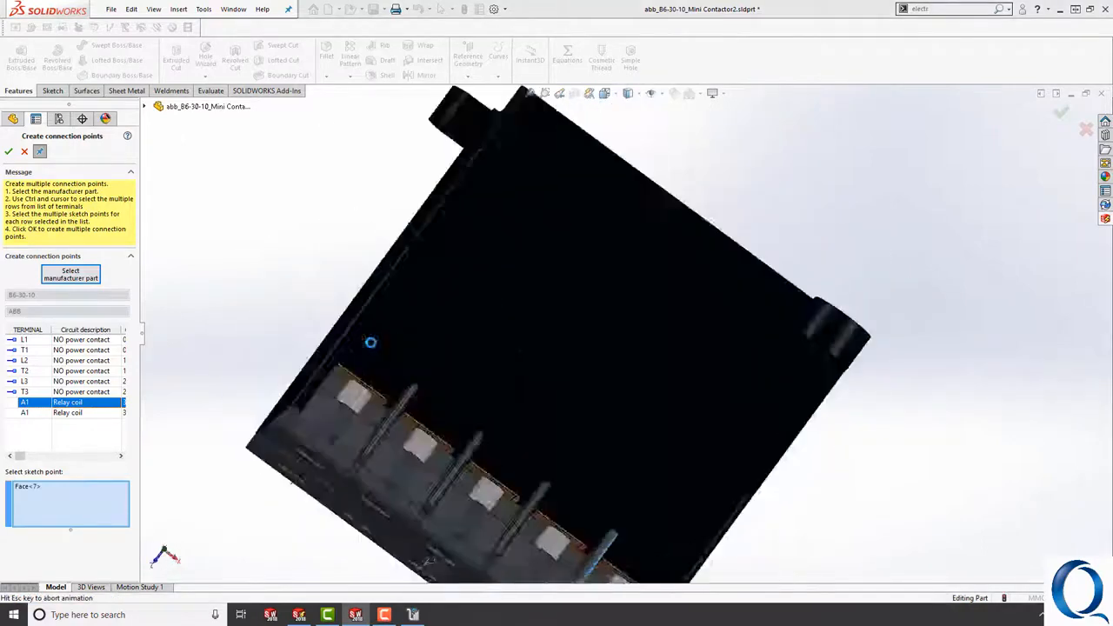
Create the connection point for the second A1 relay coil row on the fifth terminal's lower face and finish the connection point command.
click(103, 414)
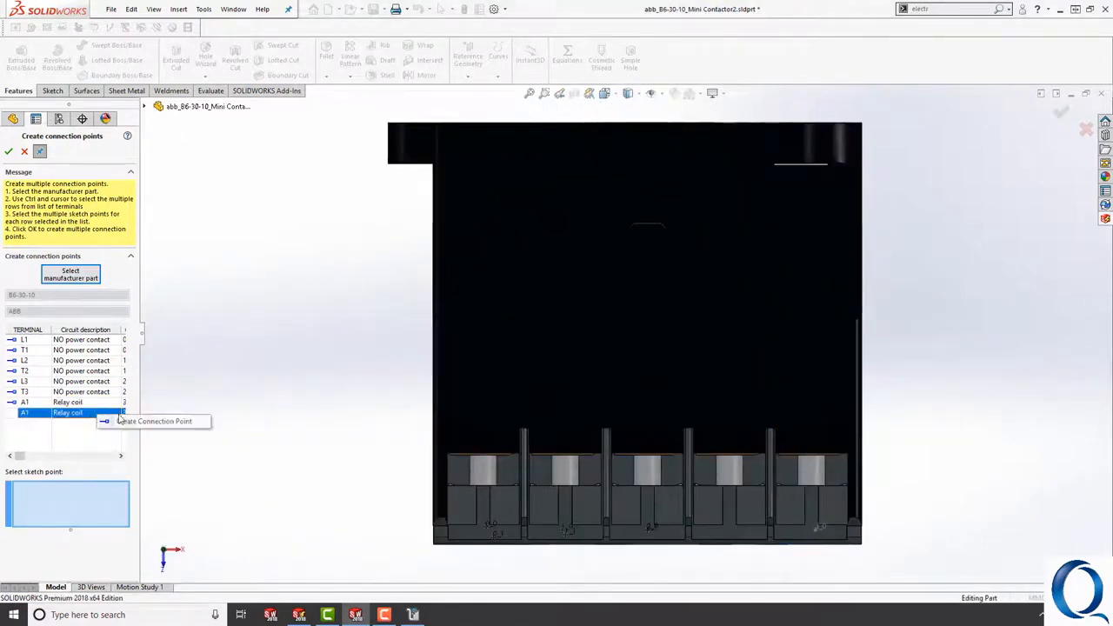
middle_drag(296, 529, 751, 290)
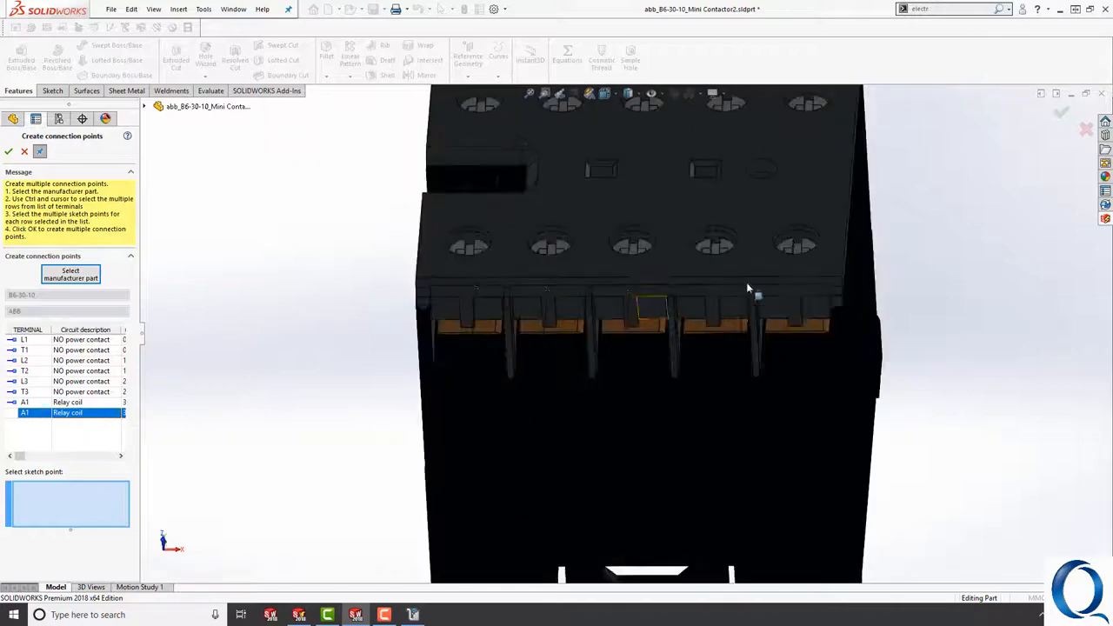
click(790, 297)
click(561, 300)
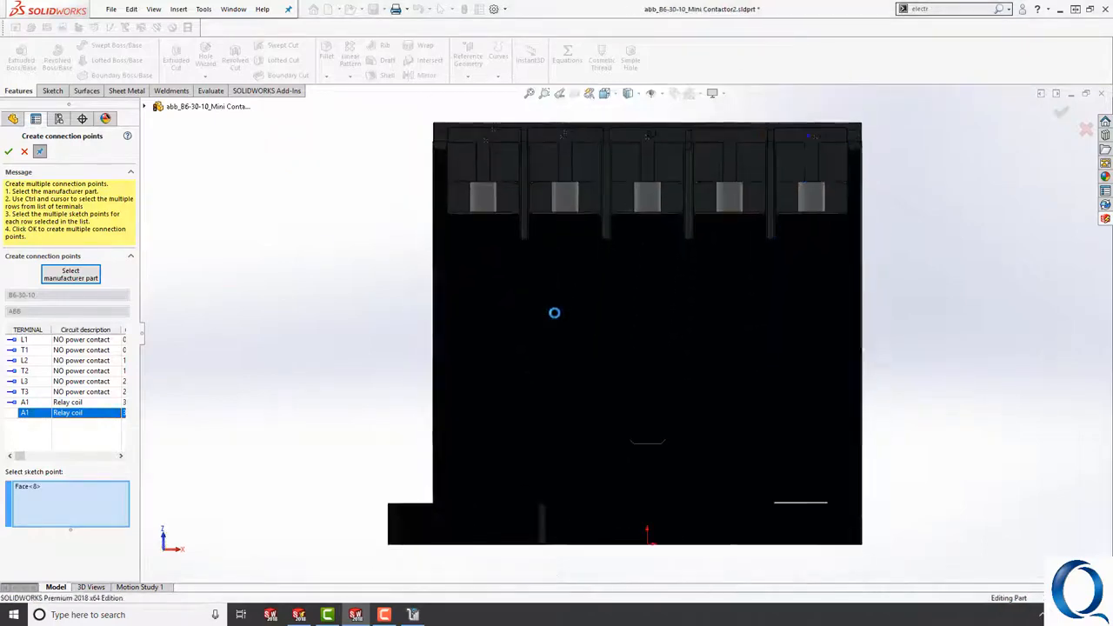
mouse_move(810, 198)
middle_down()
mouse_move(762, 235)
mouse_move(738, 340)
middle_up()
scroll(745, 218, up, 3)
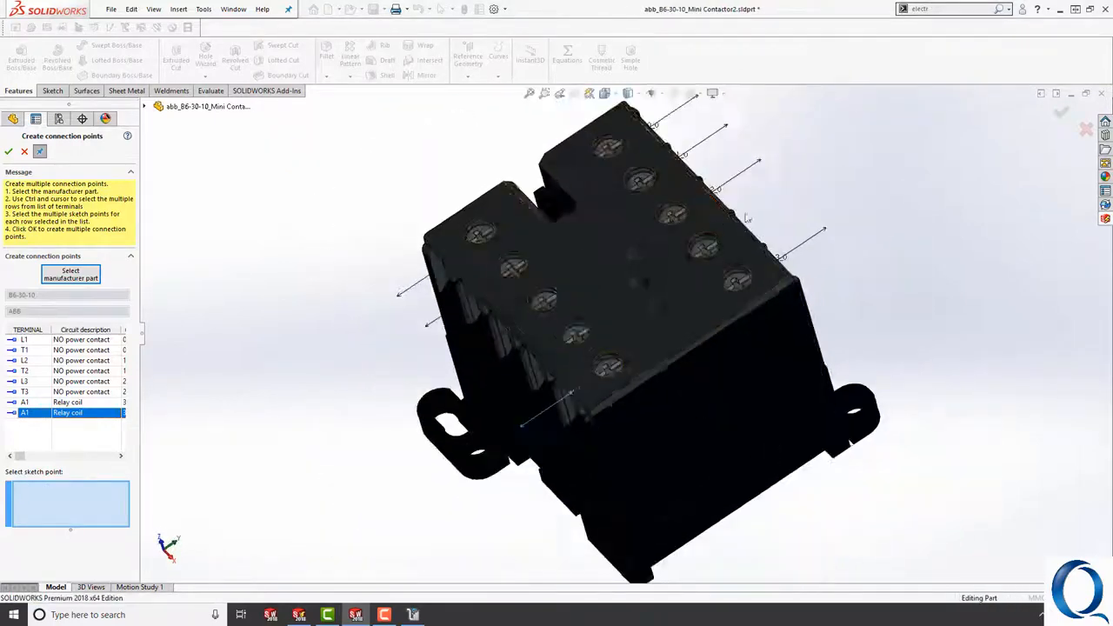
middle_drag(563, 253, 511, 257)
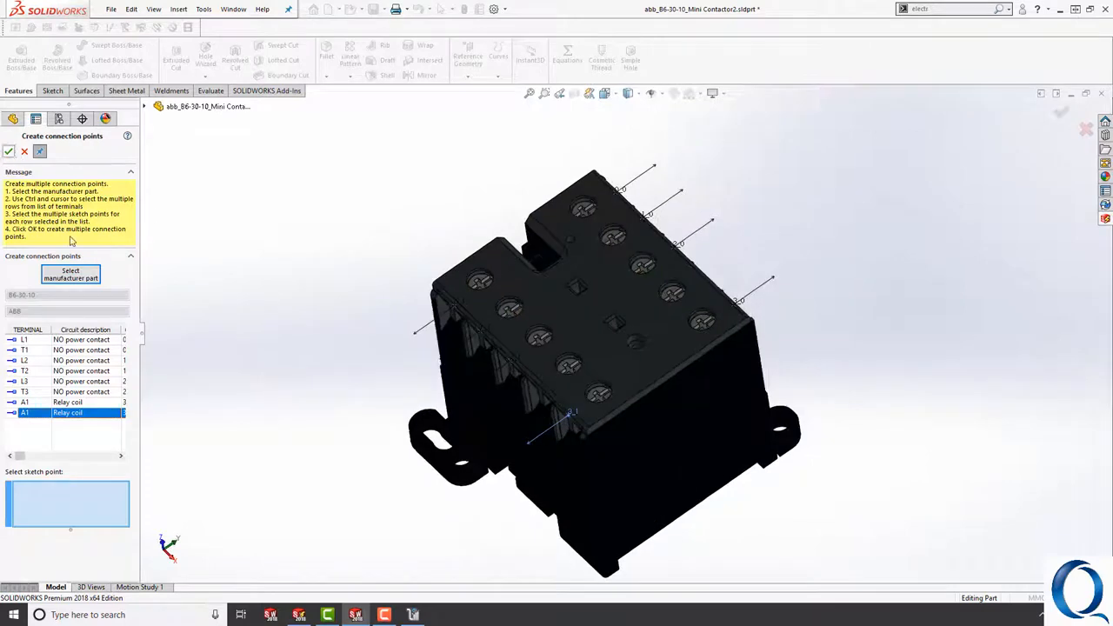
click(9, 151)
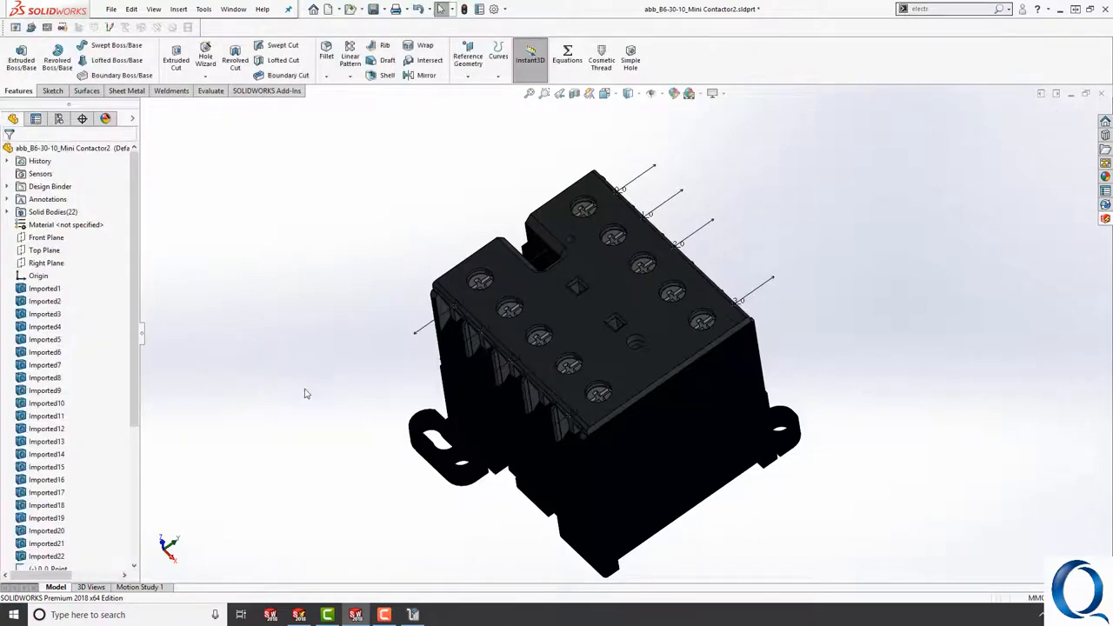
Start saving the part and set the destination to the sldPrt folder under %programdata%, SOLIDWORKS Electrical, SOLIDWORKS.
middle_drag(304, 394, 332, 397)
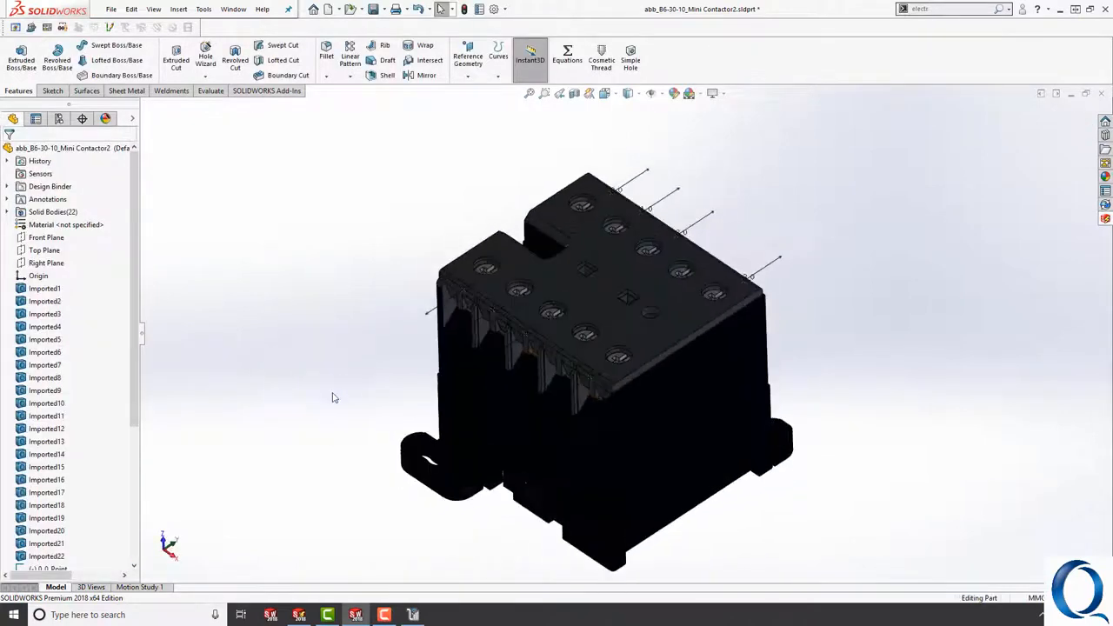
click(376, 12)
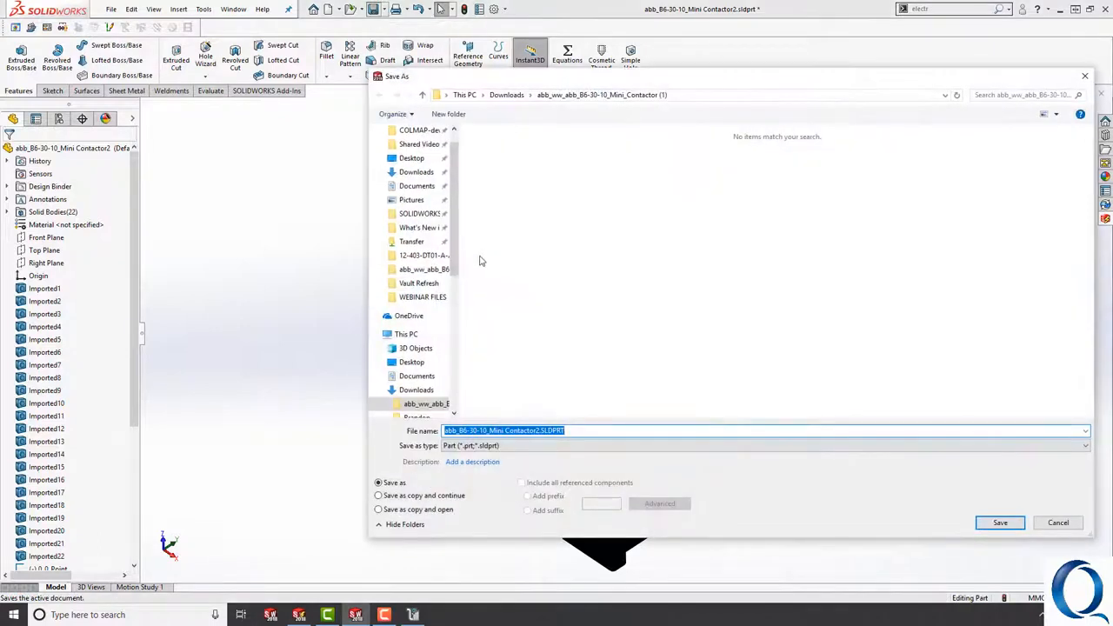
click(691, 96)
text(%programdata%)
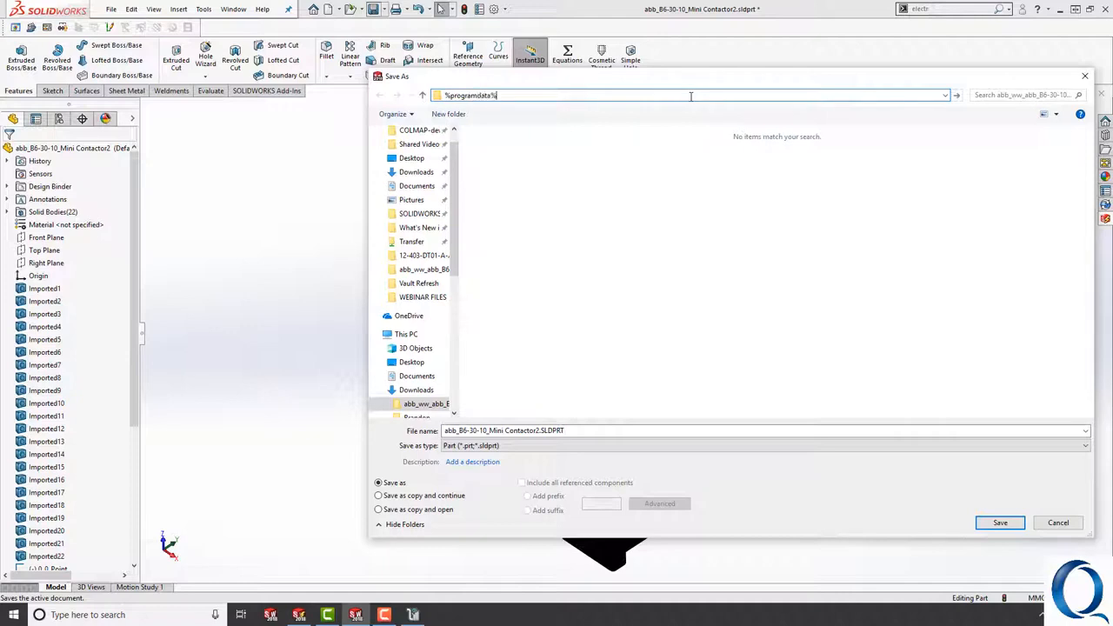
key(Return)
click(728, 259)
scroll(728, 259, down, 12)
click(539, 217)
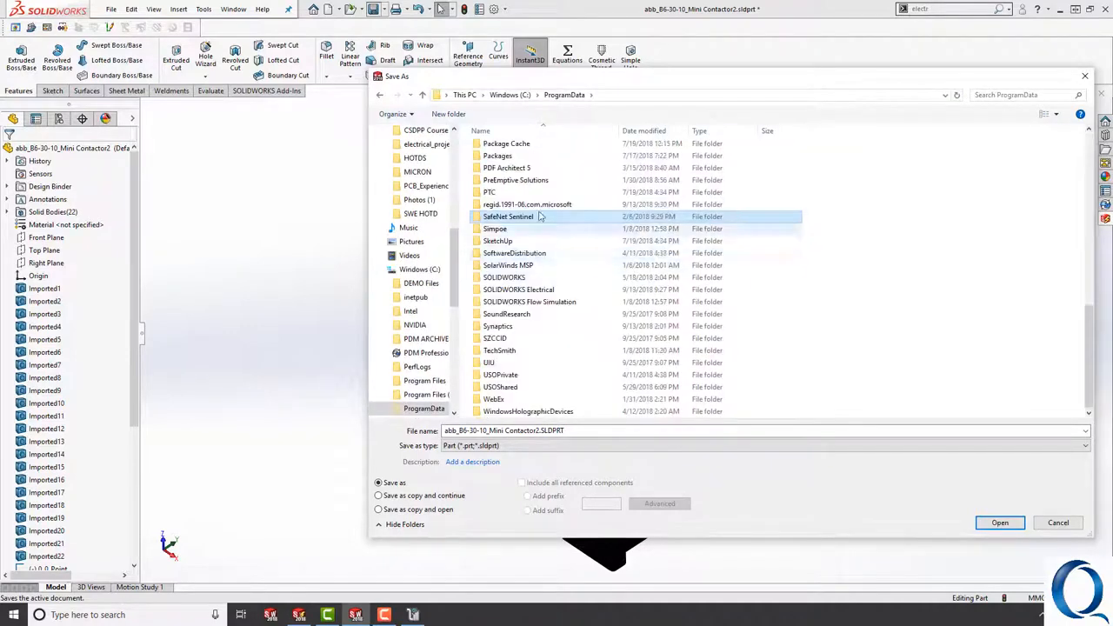
double_click(539, 289)
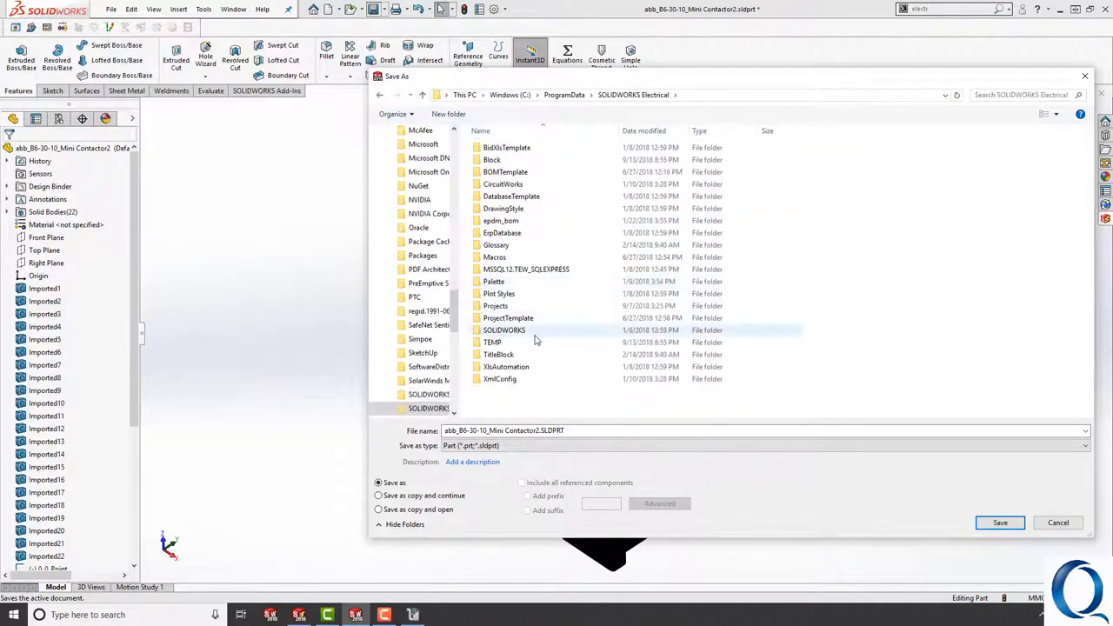
double_click(534, 331)
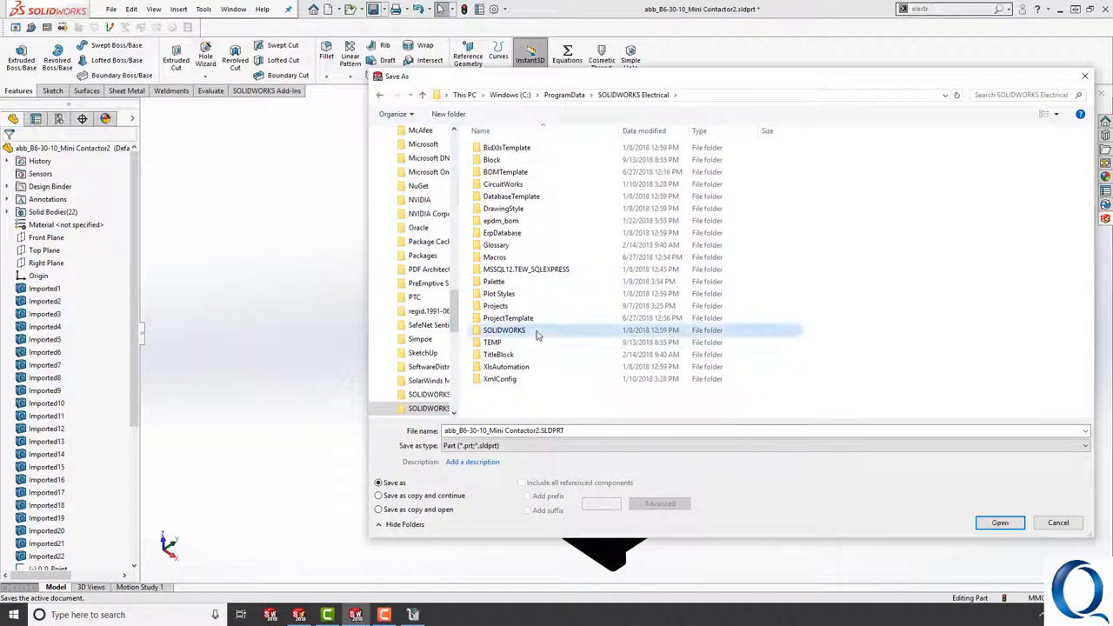
double_click(536, 162)
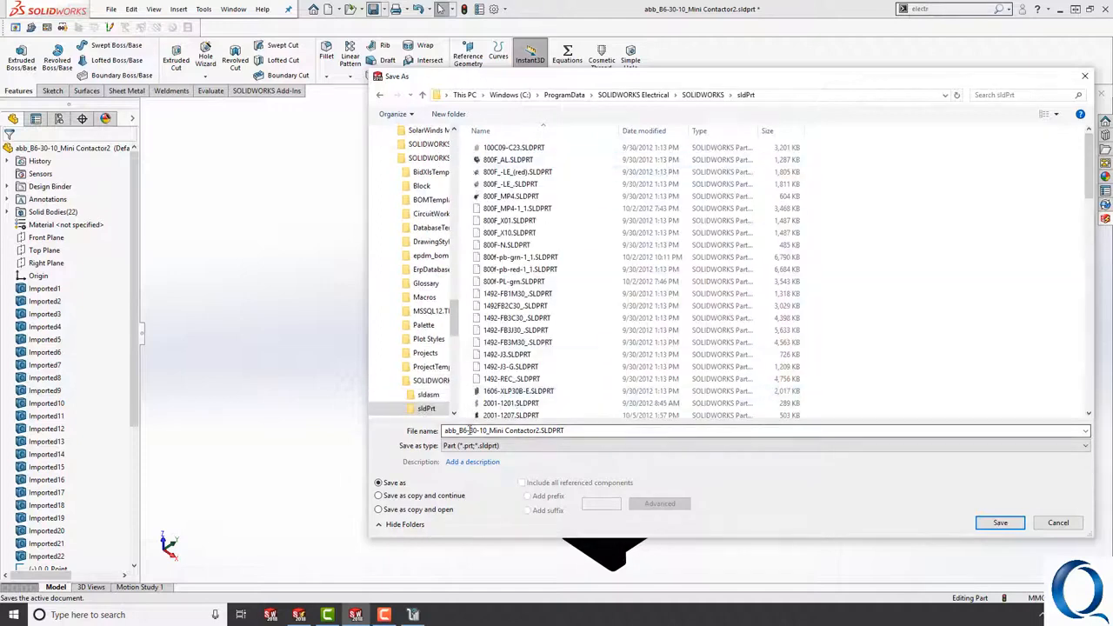
Shorten the file name to B6-30-10 and save the part in the sldPrt folder.
click(459, 430)
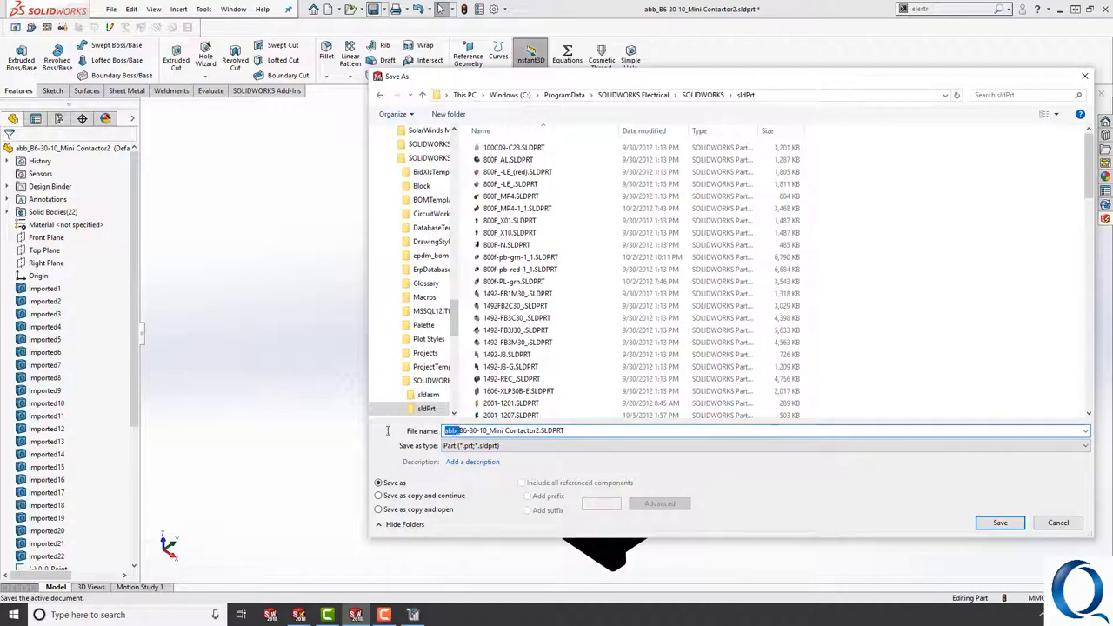
key(BackSpace)
drag(570, 430, 484, 433)
key(BackSpace)
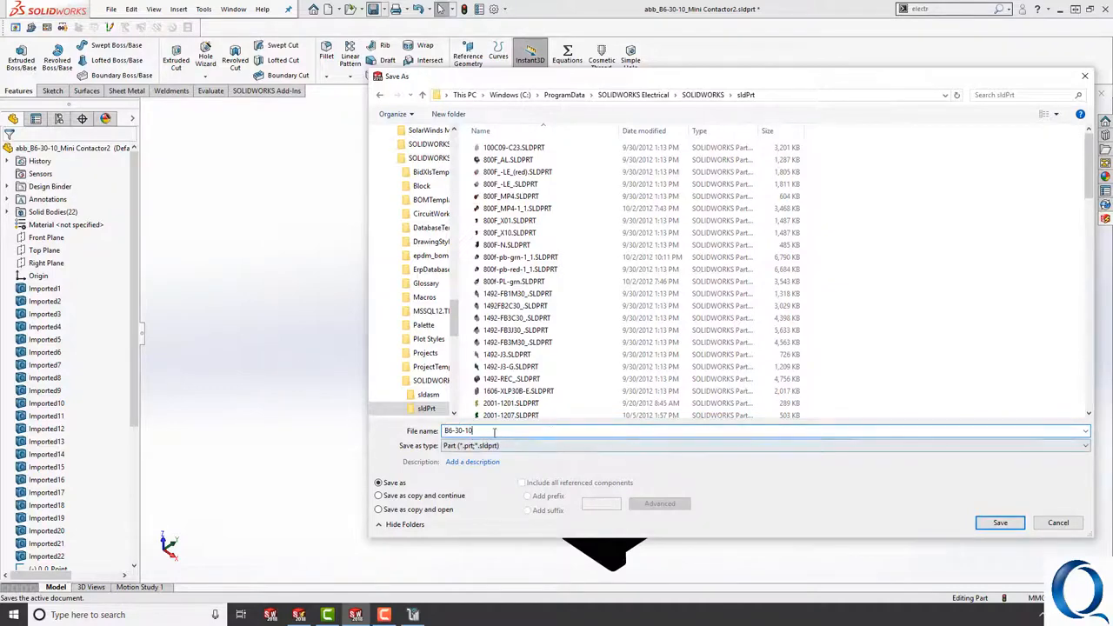
click(998, 523)
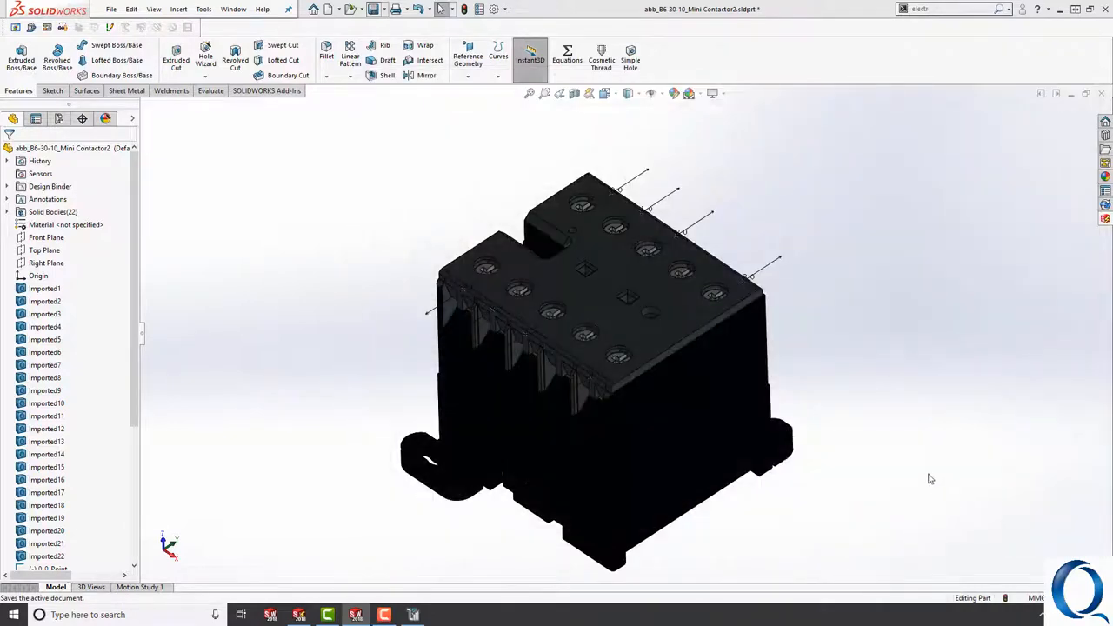